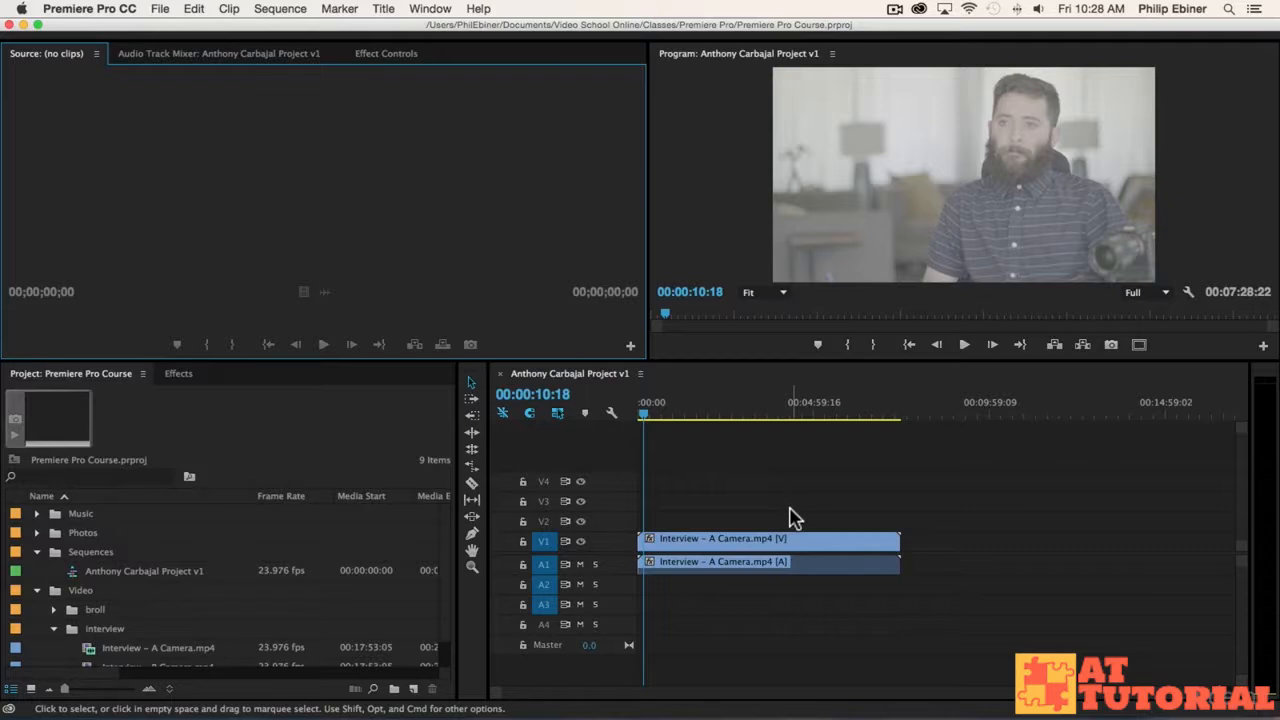
- Add Interview - B Camera.mp4 to the sequence on tracks V1 and A1, after the Interview - A Camera clip
{"action": "scroll", "coordinate": [200, 565], "scroll_direction": "down", "scroll_amount": 1}
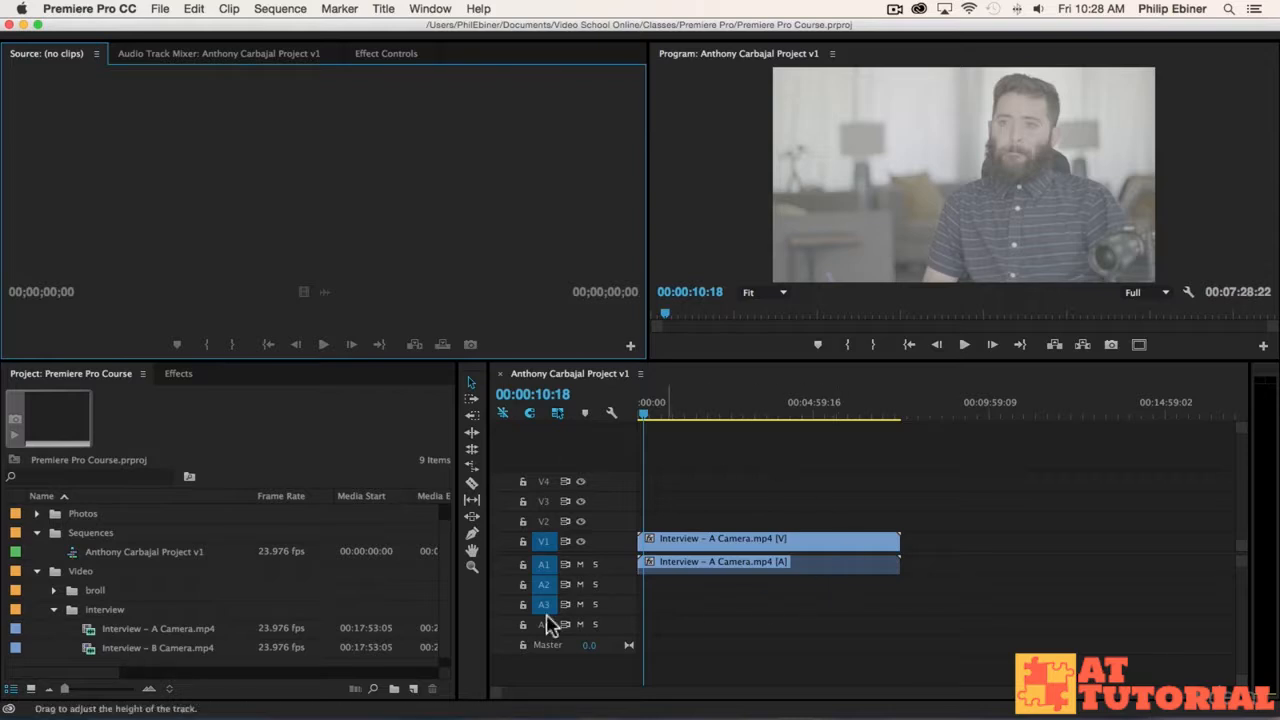
{"action": "left_click_drag", "start_coordinate": [165, 655], "coordinate": [918, 543]}
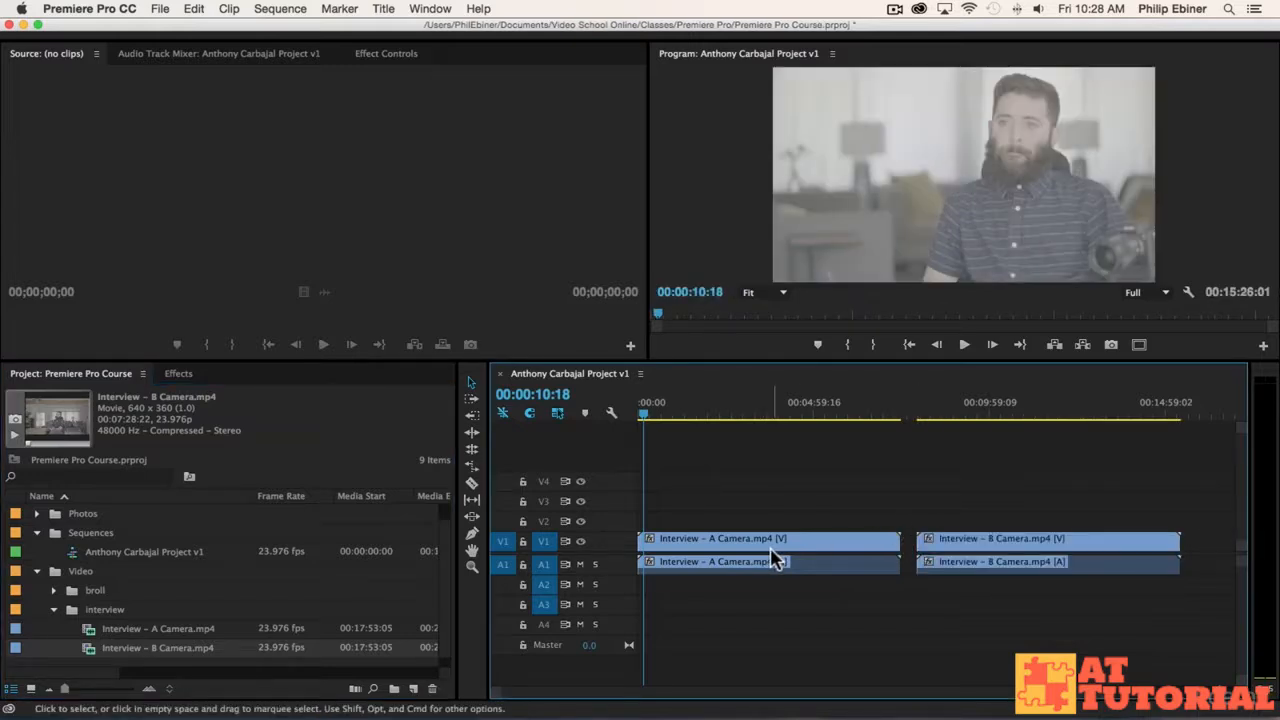
- Move the A Camera clip's video to V2 and audio to A2, and slide the B Camera clip beneath it, starting about 28 seconds in
{"action": "left_click", "coordinate": [741, 543]}
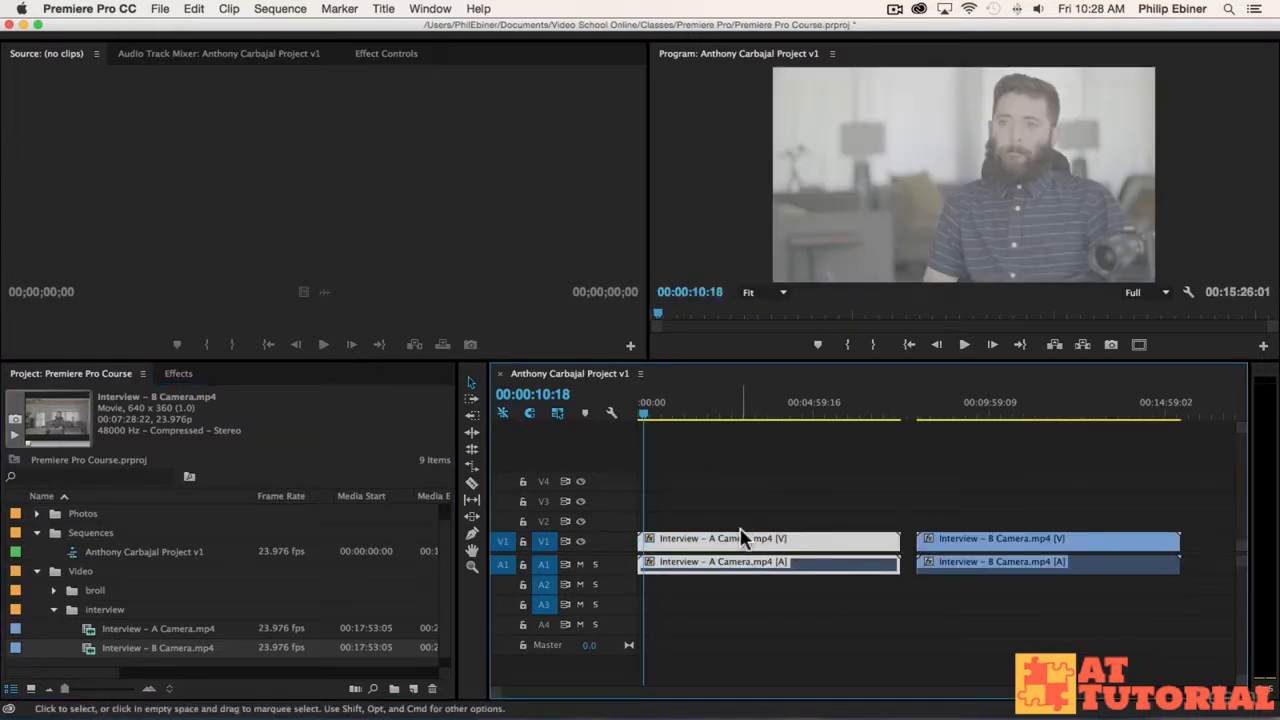
{"action": "left_click_drag", "start_coordinate": [735, 540], "coordinate": [738, 522]}
{"action": "left_click_drag", "start_coordinate": [686, 564], "coordinate": [686, 584]}
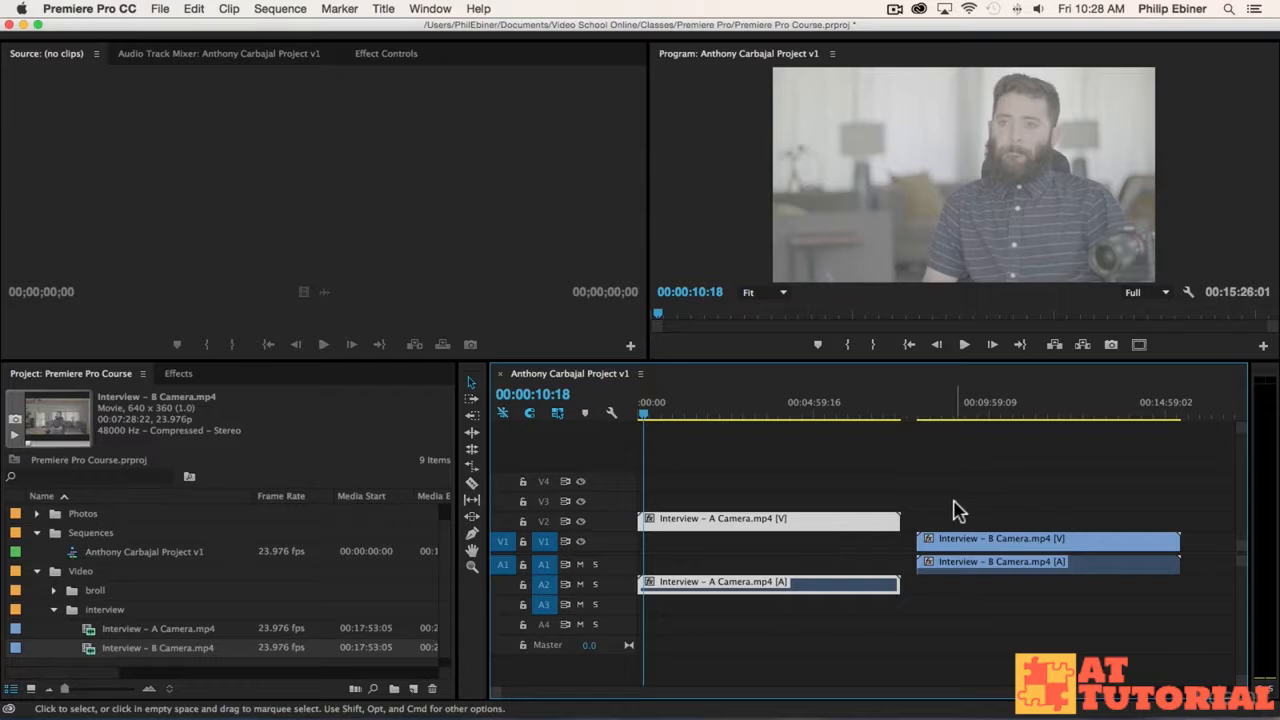
{"action": "left_click", "coordinate": [958, 540]}
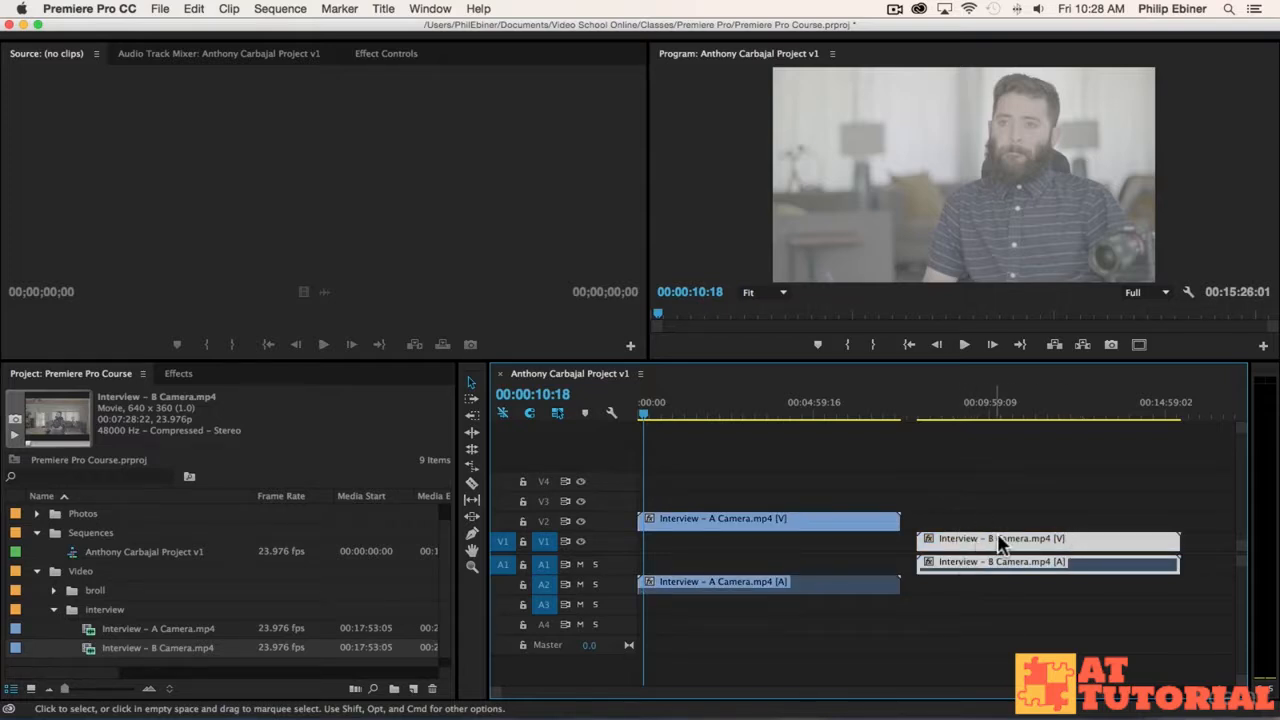
{"action": "left_click_drag", "start_coordinate": [1000, 541], "coordinate": [742, 545]}
- Compare the two camera angles at about 00:00:49:02 by toggling the output of track V2 off and on
{"action": "left_click", "coordinate": [666, 404]}
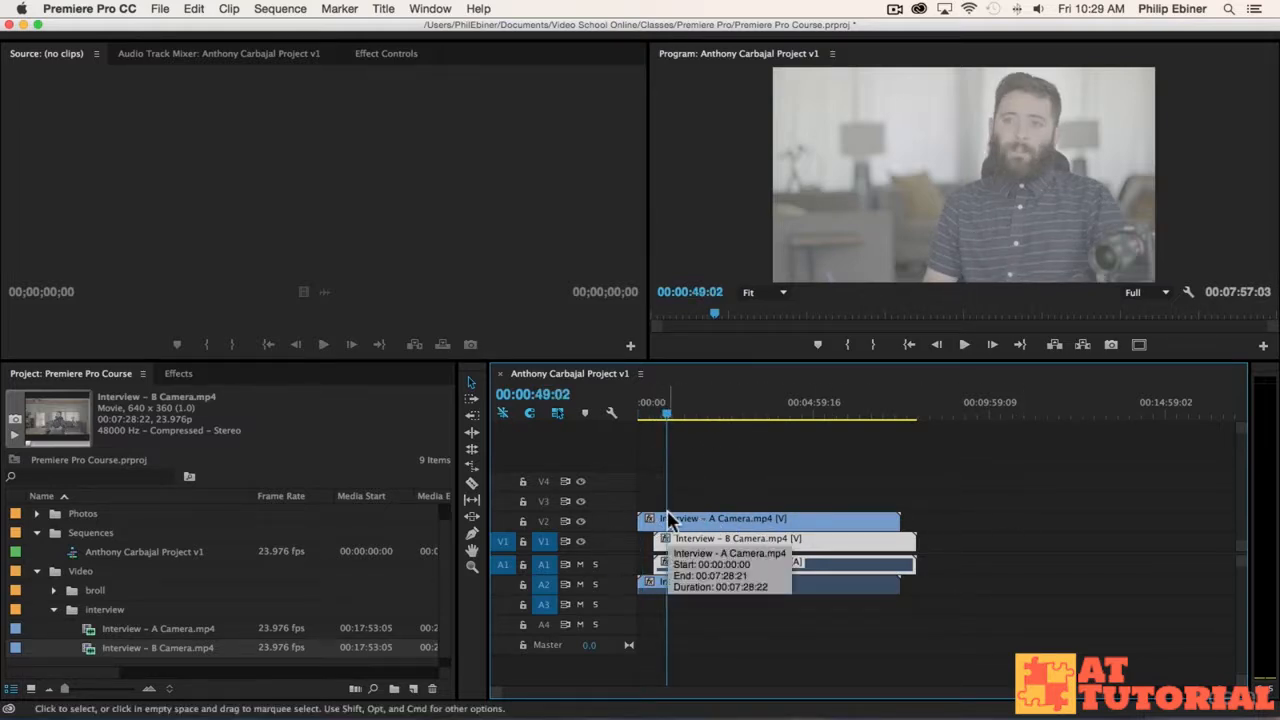
{"action": "left_click", "coordinate": [580, 521]}
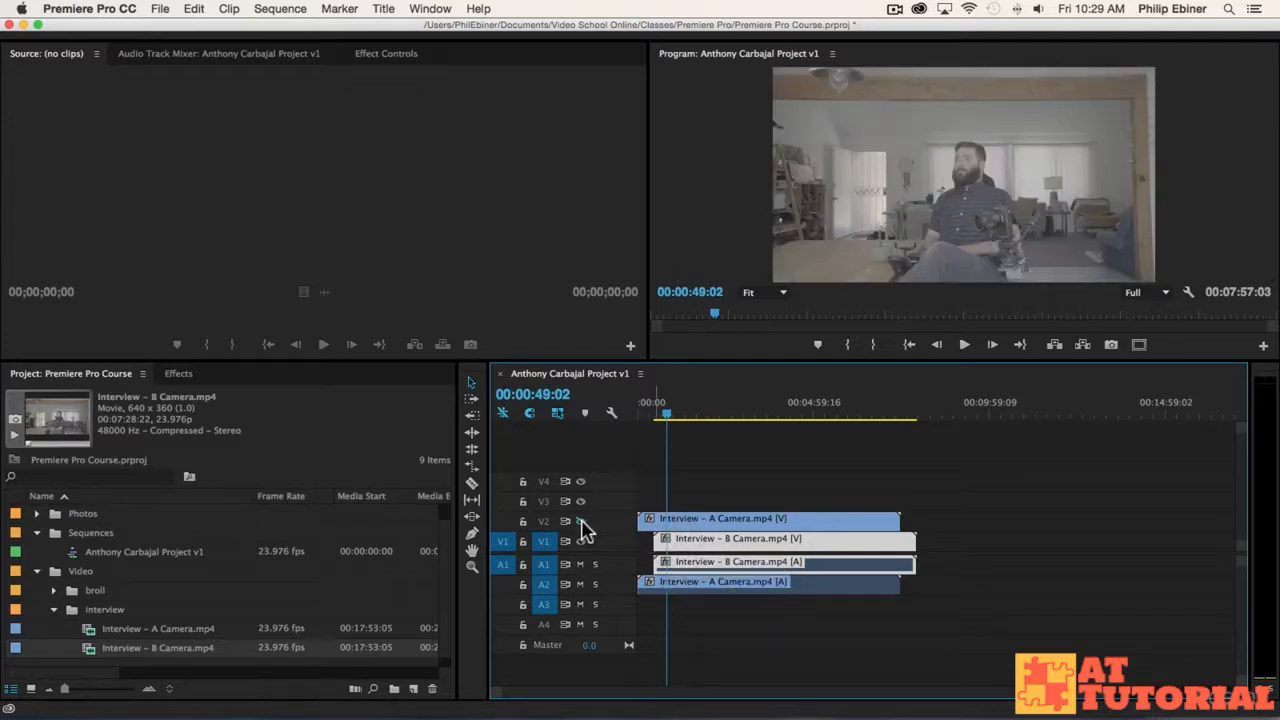
{"action": "left_click", "coordinate": [580, 521]}
{"action": "left_click", "coordinate": [580, 521]}
{"action": "left_click", "coordinate": [581, 521]}
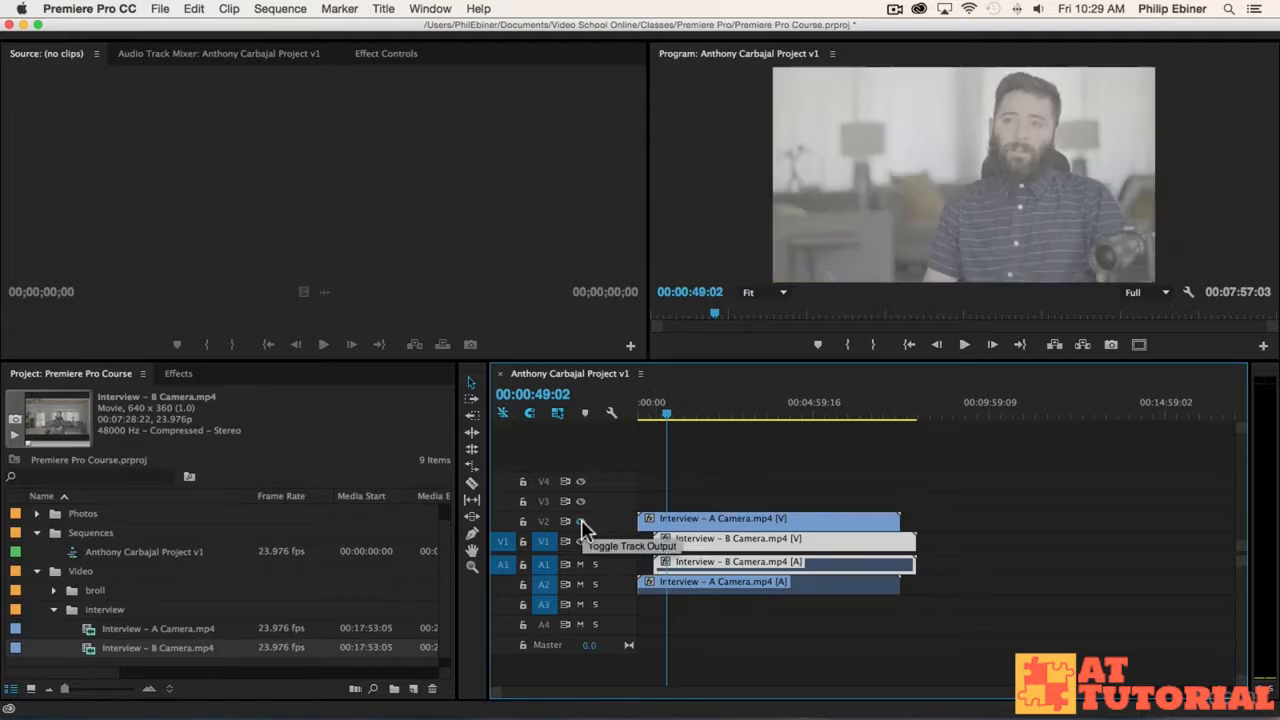
- Expand audio tracks A1 and A2 so that the waveforms of both interview clips are shown
{"action": "left_click", "coordinate": [710, 520]}
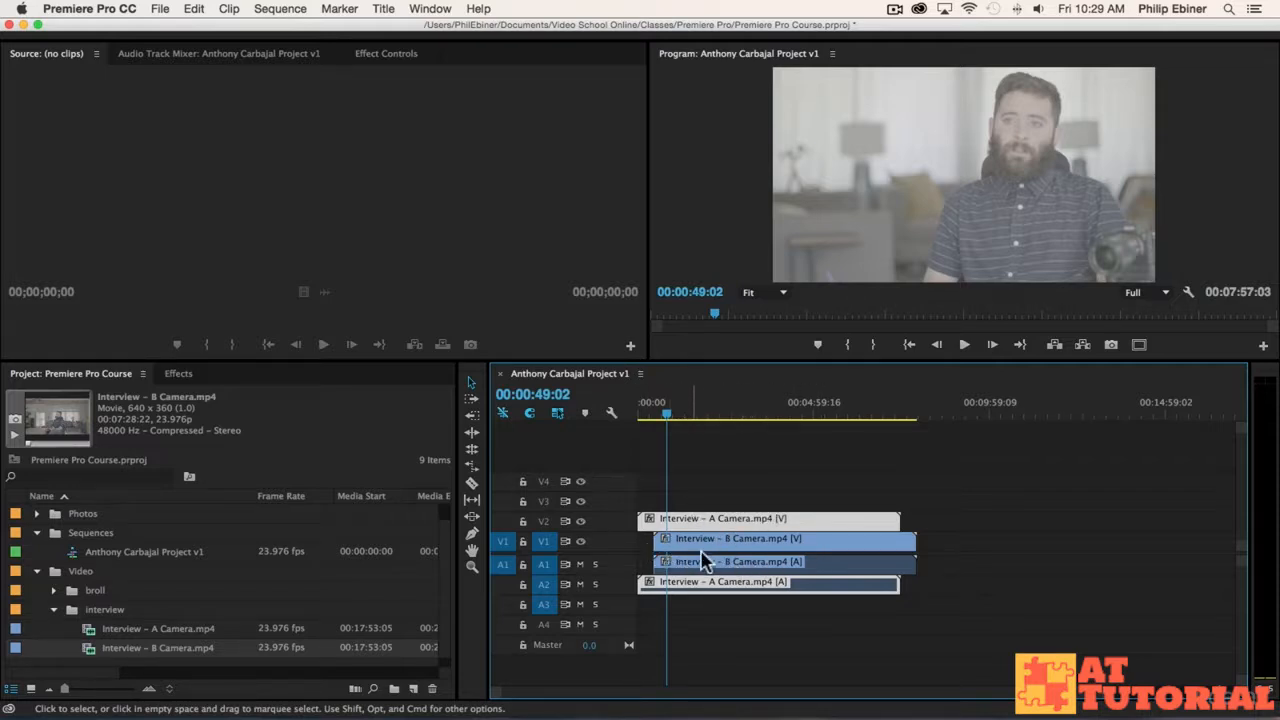
{"action": "key", "text": "equal"}
{"action": "key", "text": "equal"}
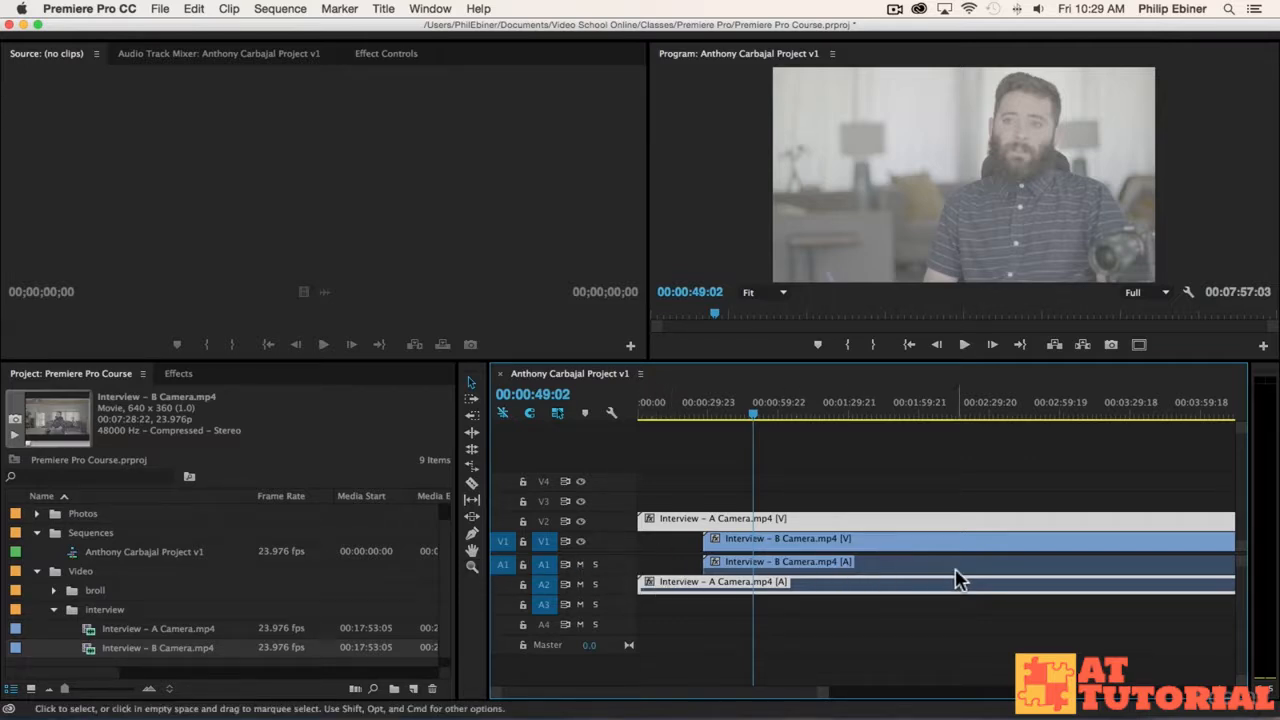
{"action": "double_click", "coordinate": [617, 572]}
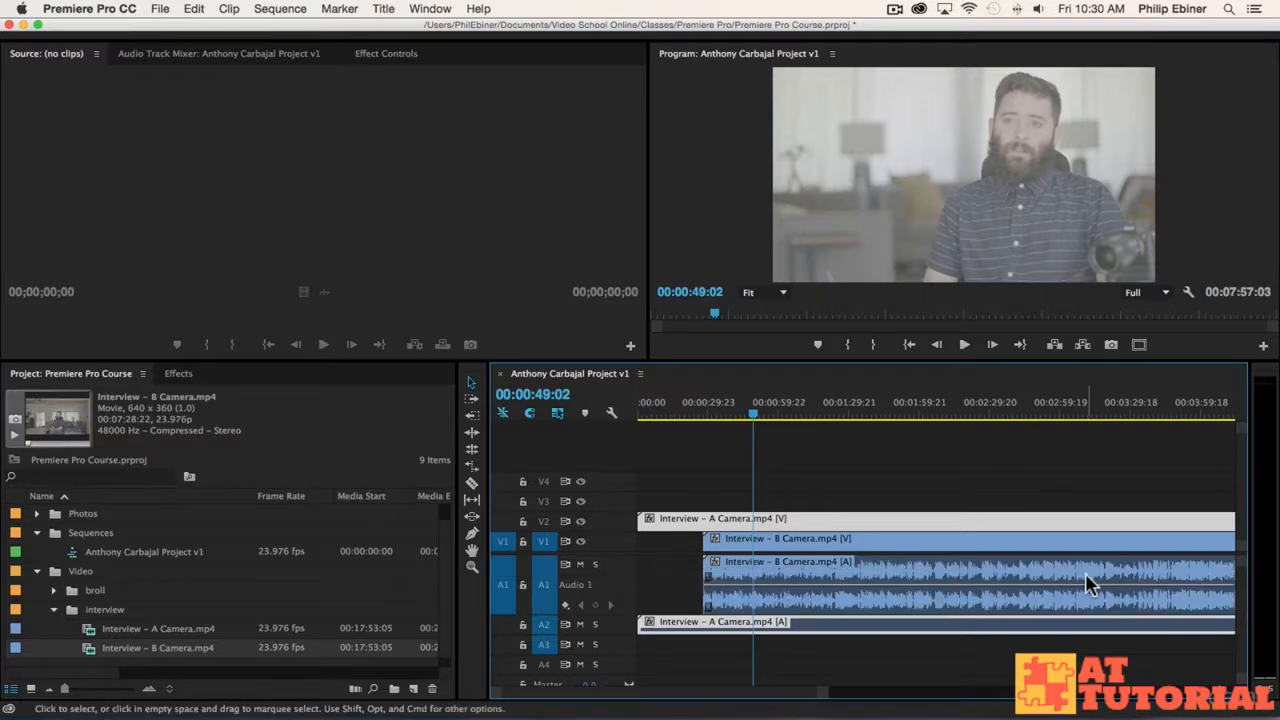
{"action": "left_click", "coordinate": [607, 632]}
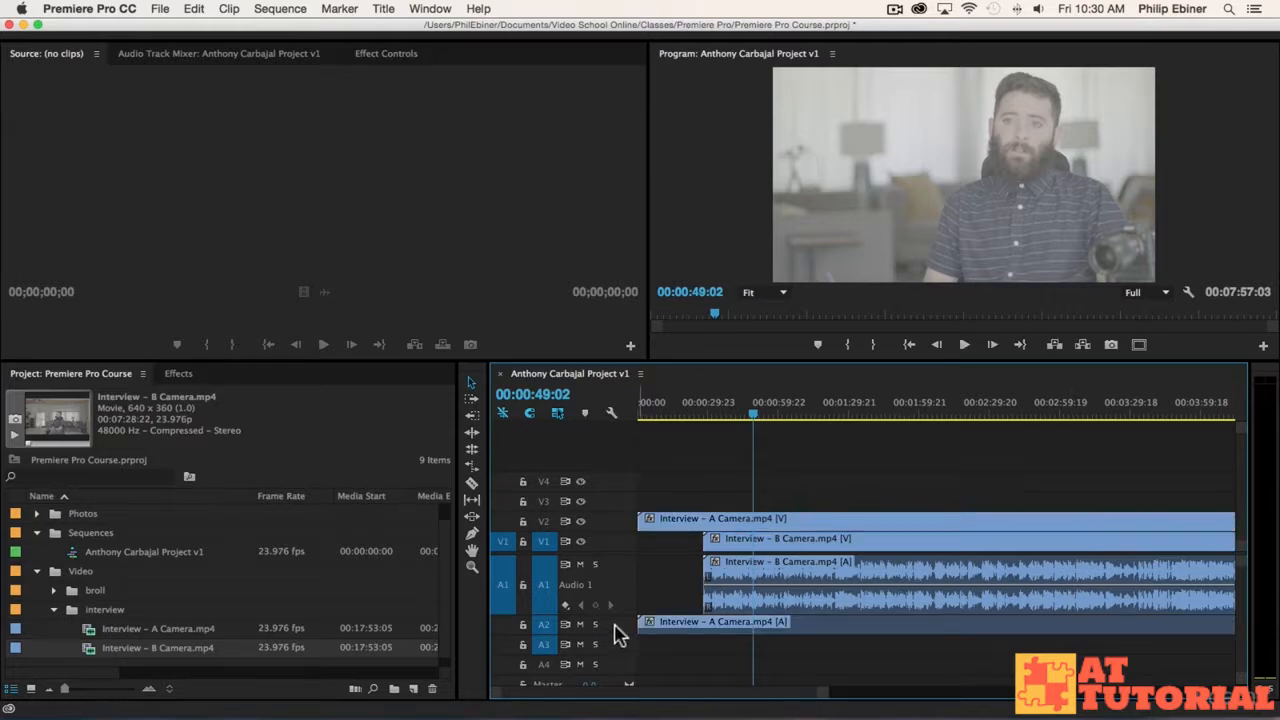
{"action": "left_click_drag", "start_coordinate": [615, 634], "coordinate": [615, 673]}
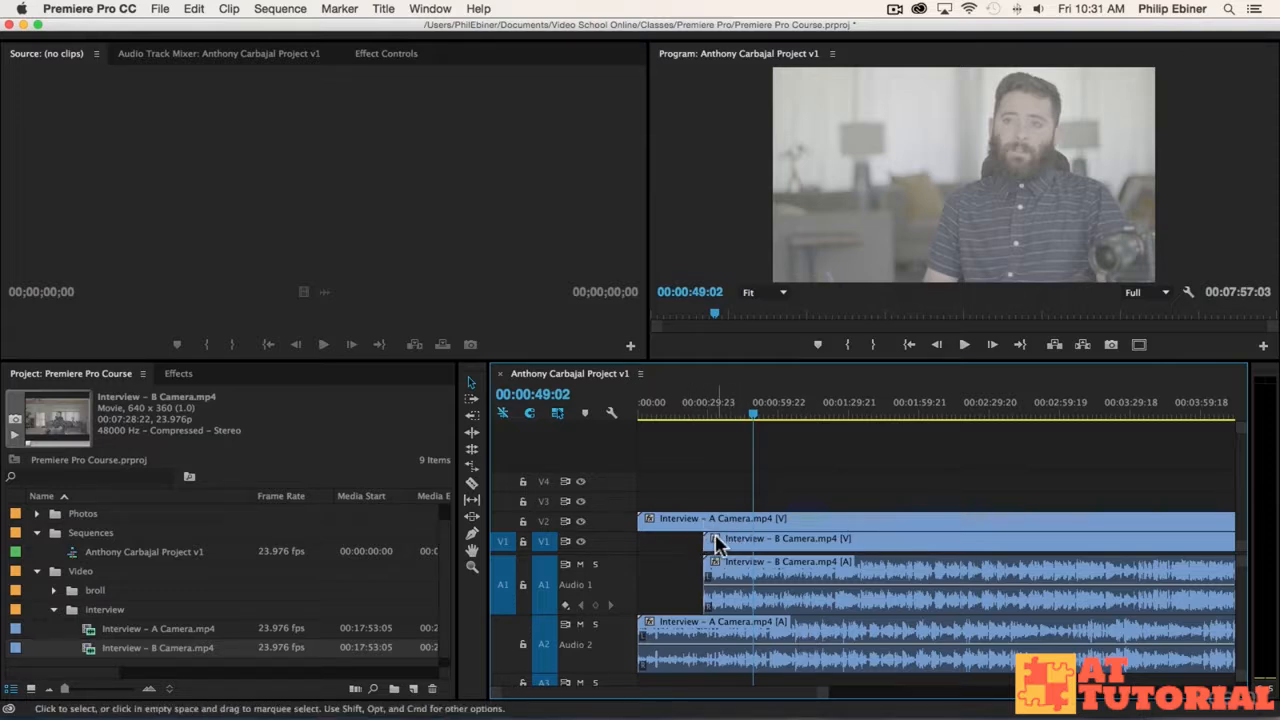
- Return the playhead to 00:00:00:00 and move the B Camera clip to the start of the sequence
{"action": "left_click_drag", "start_coordinate": [650, 403], "coordinate": [616, 404]}
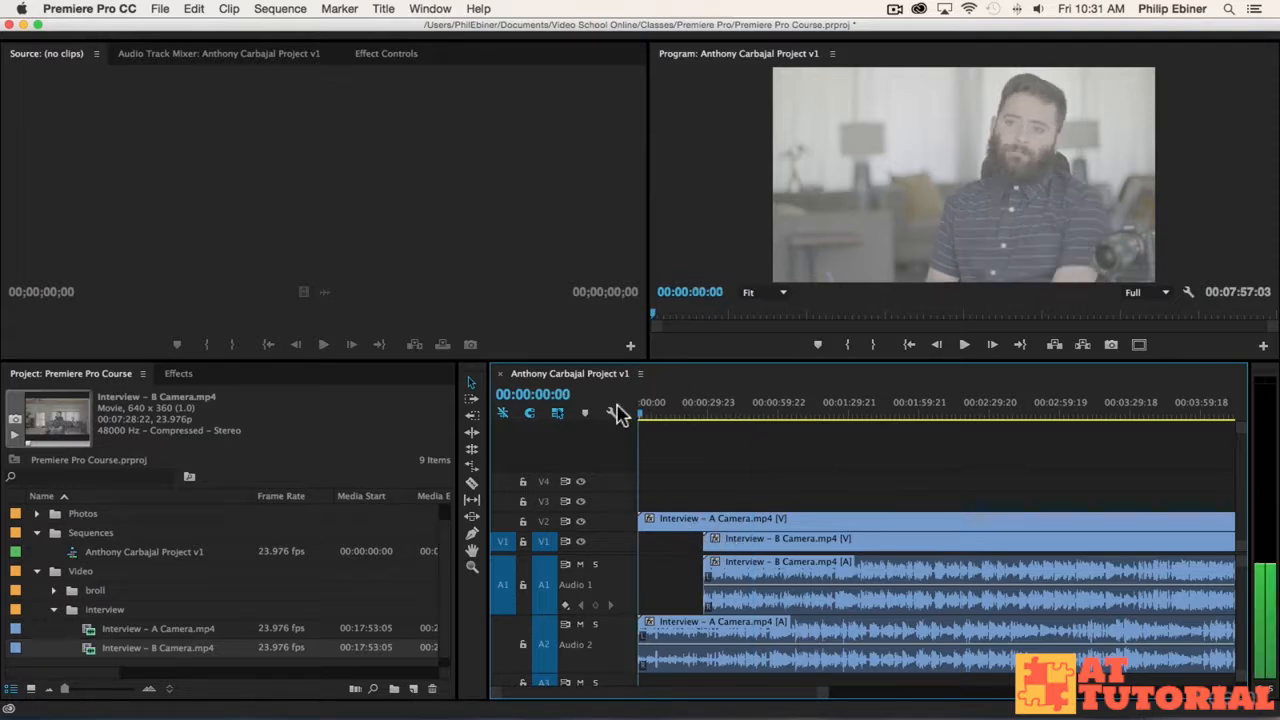
{"action": "left_click_drag", "start_coordinate": [747, 530], "coordinate": [688, 544]}
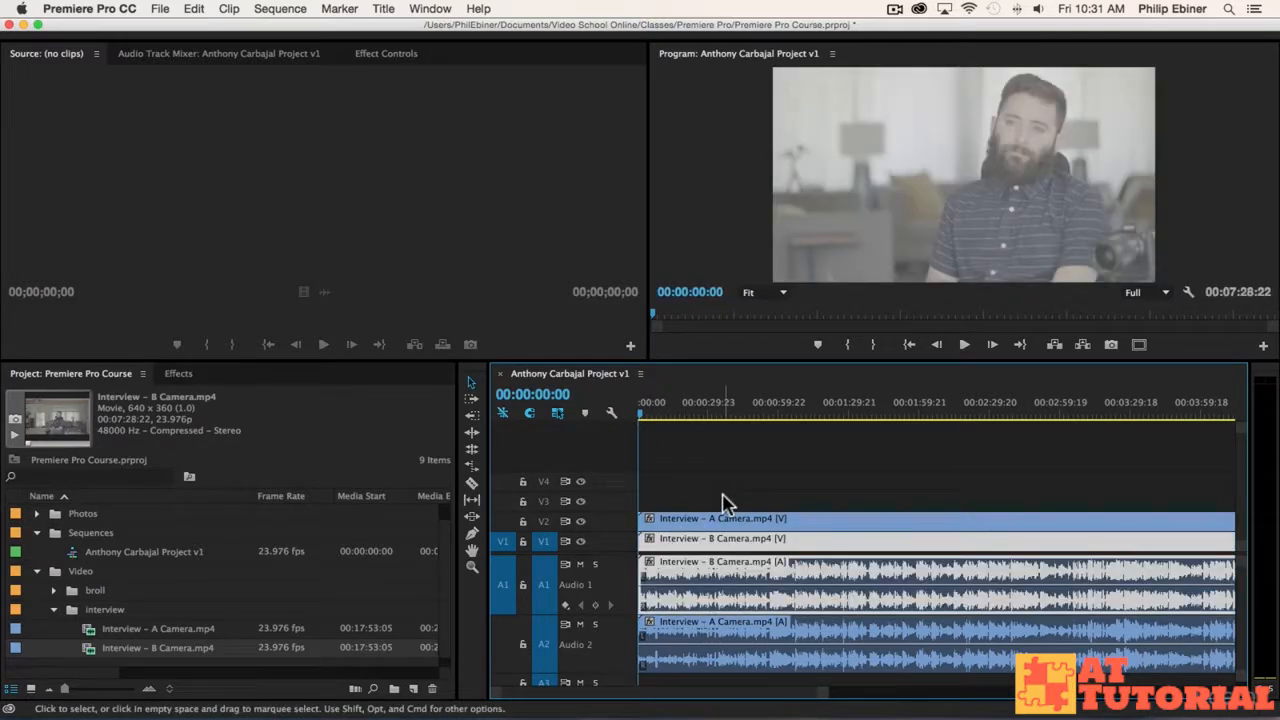
- Play the first six seconds of the sequence and compare the audio waveforms of the two camera clips
{"action": "key", "text": "equal"}
{"action": "key", "text": "equal"}
{"action": "key", "text": "equal"}
{"action": "key", "text": "equal"}
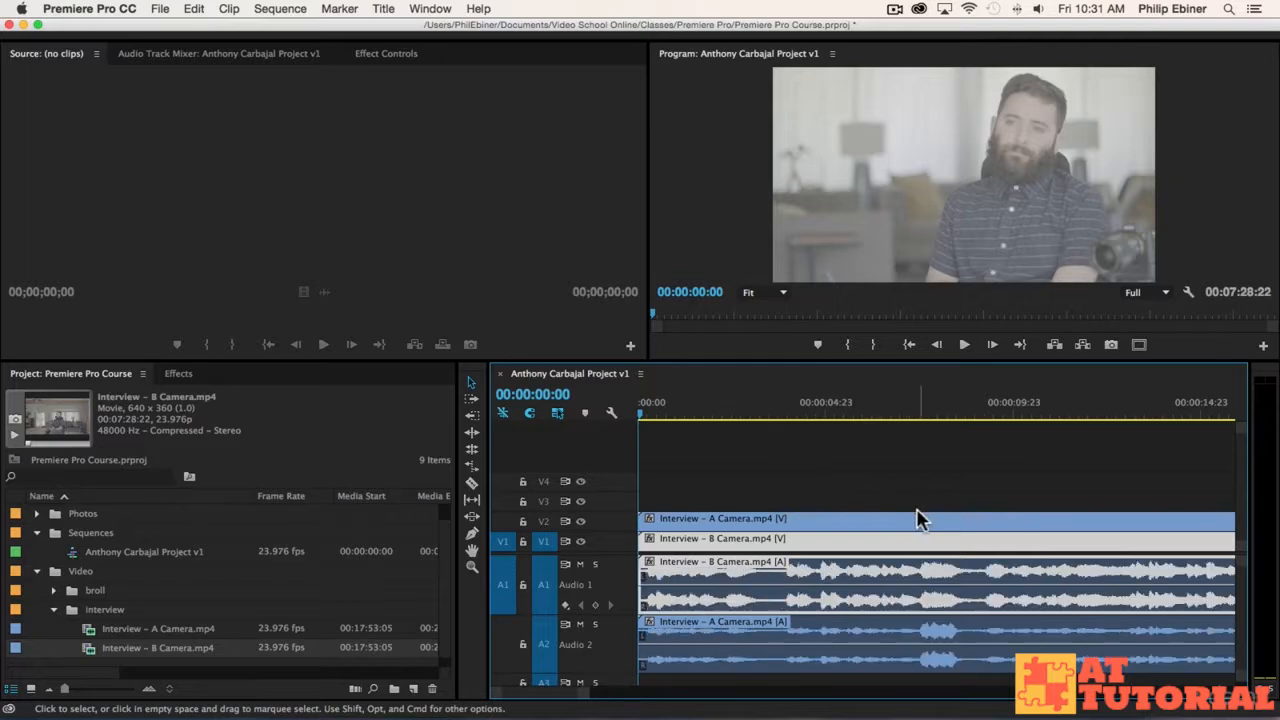
{"action": "key", "text": "equal"}
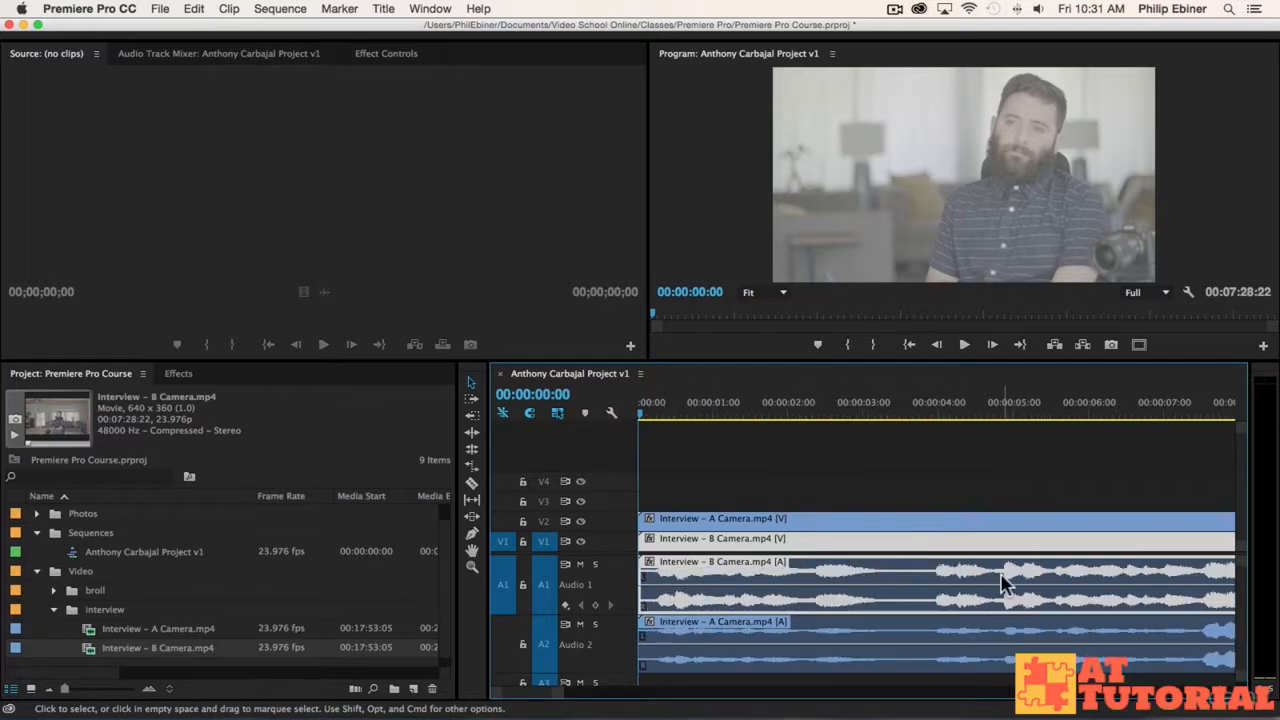
{"action": "key", "text": "space"}
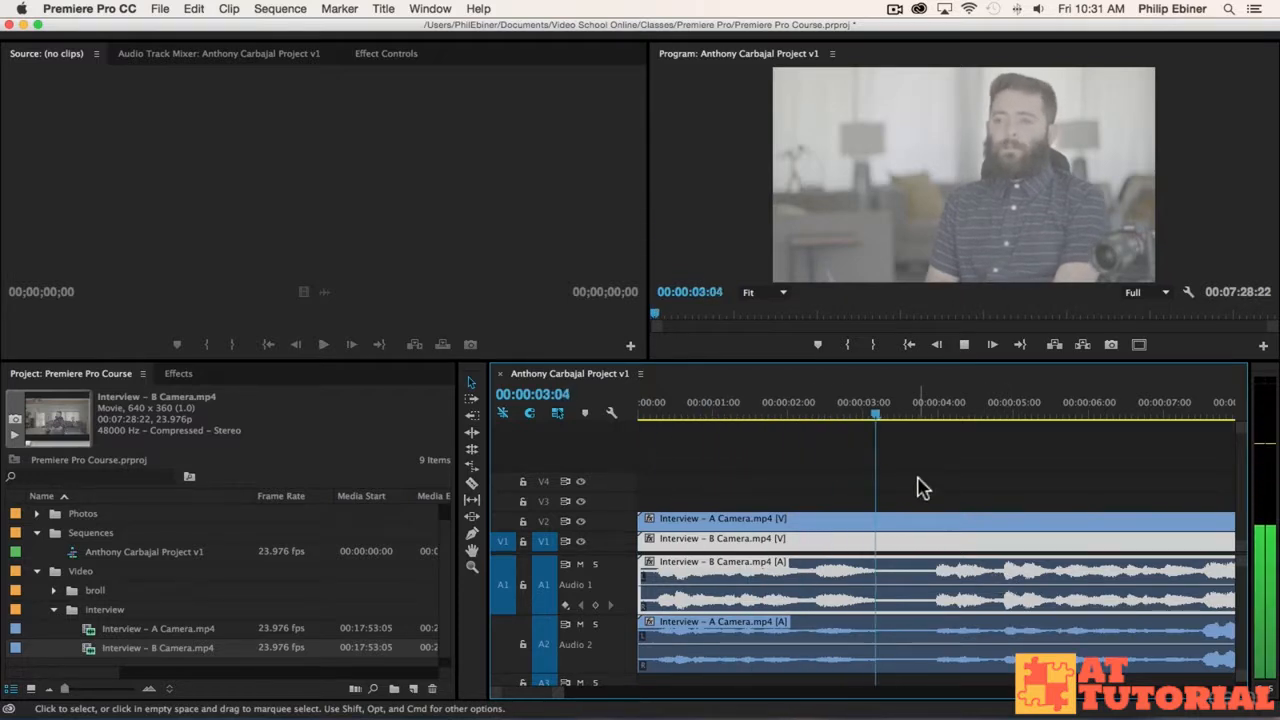
{"action": "key", "text": "minus"}
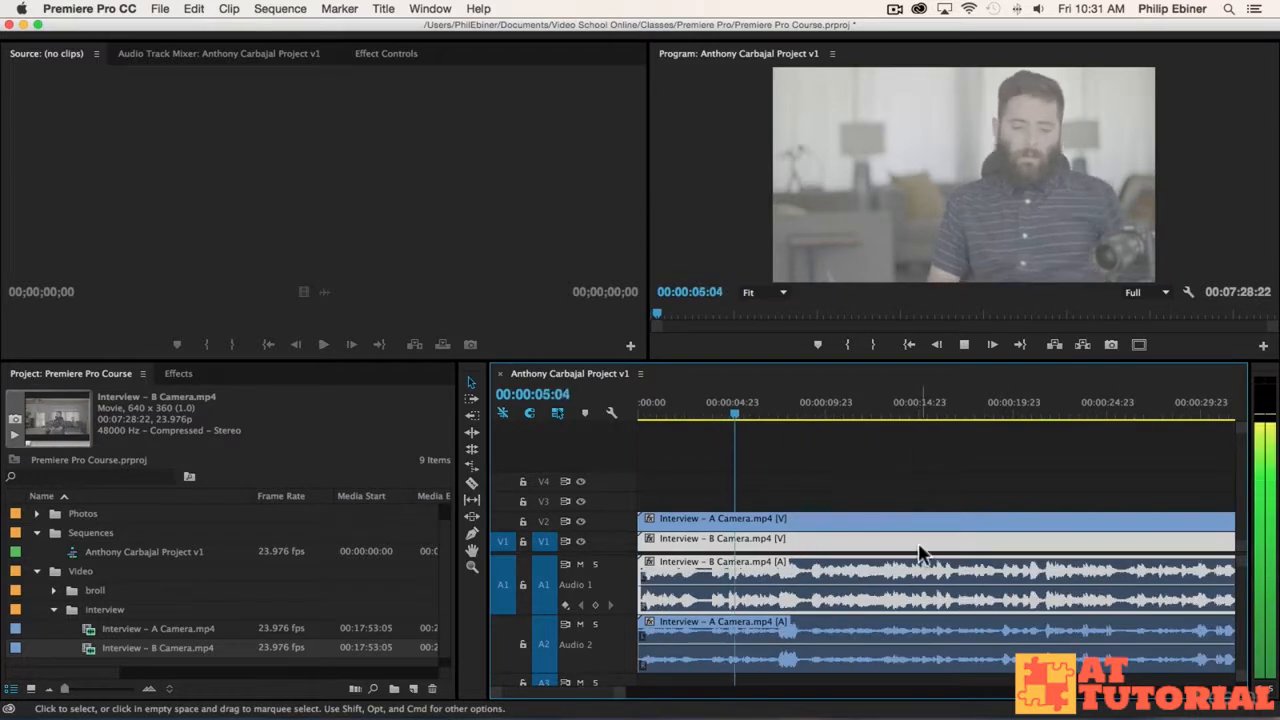
{"action": "key", "text": "space"}
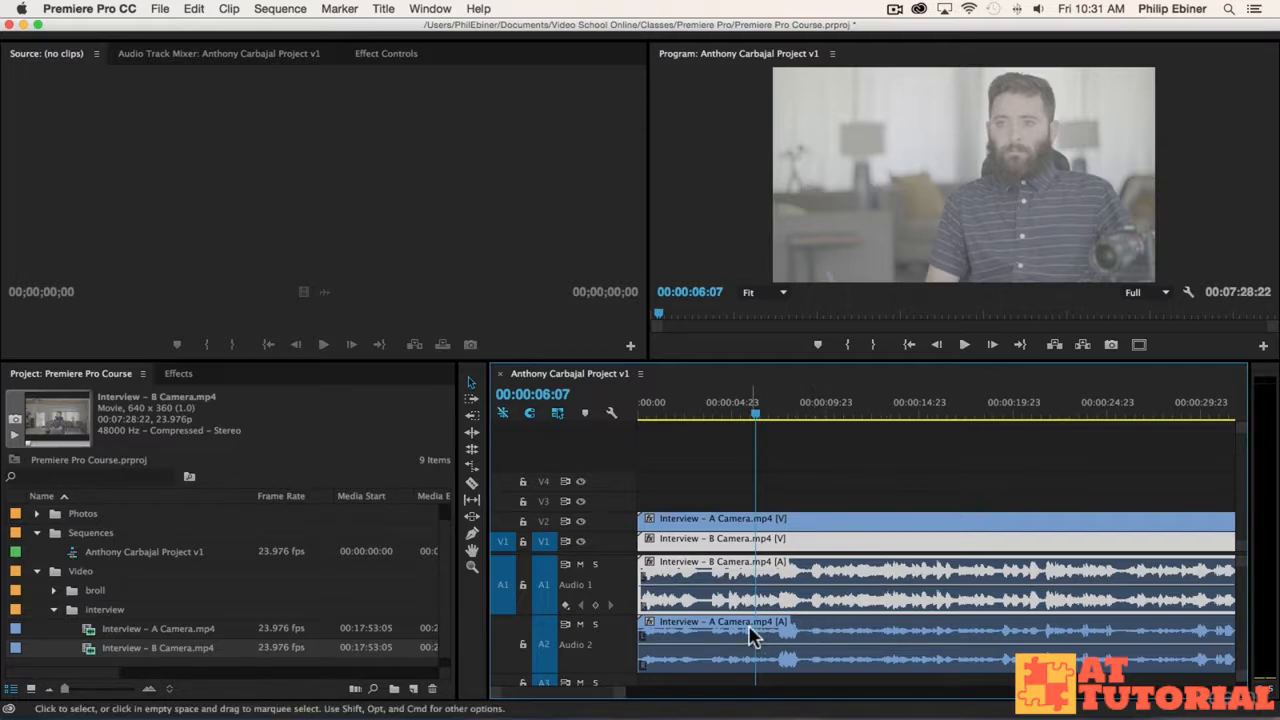
- Try to slide the B Camera clip earlier to match its waveform peaks with the A Camera audio
{"action": "left_click", "coordinate": [850, 484]}
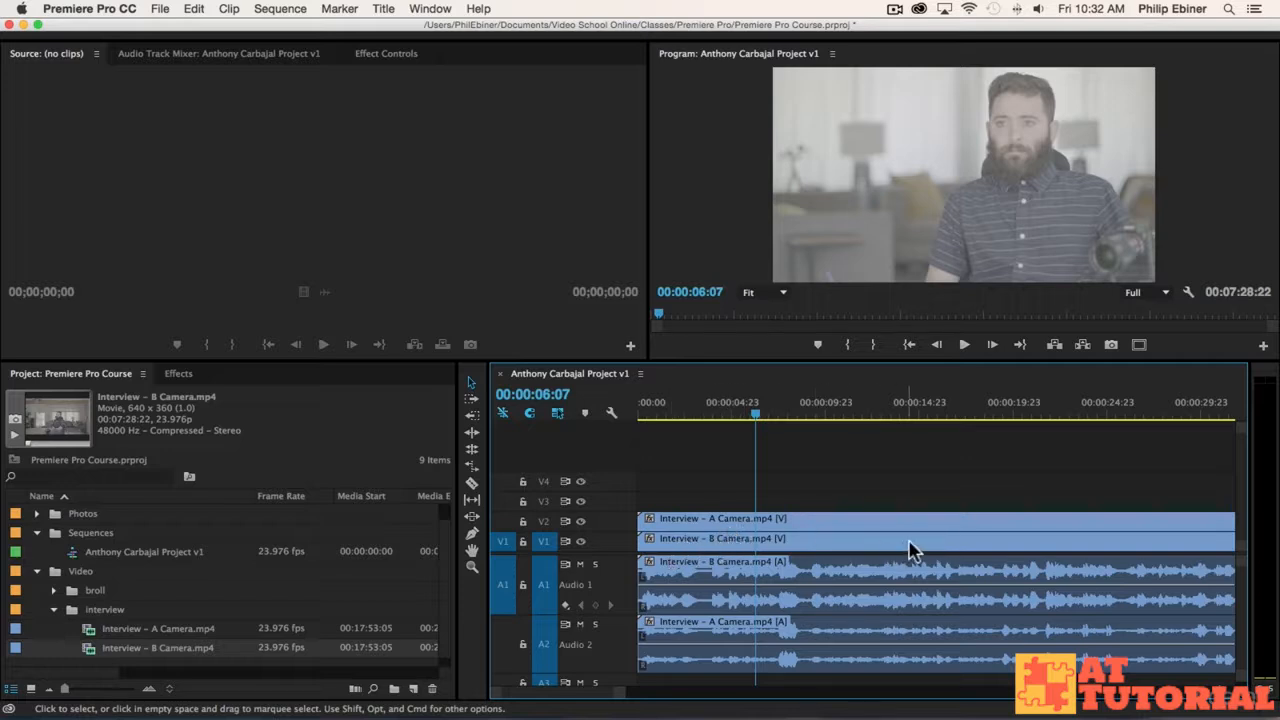
{"action": "key", "text": "minus"}
{"action": "key", "text": "minus"}
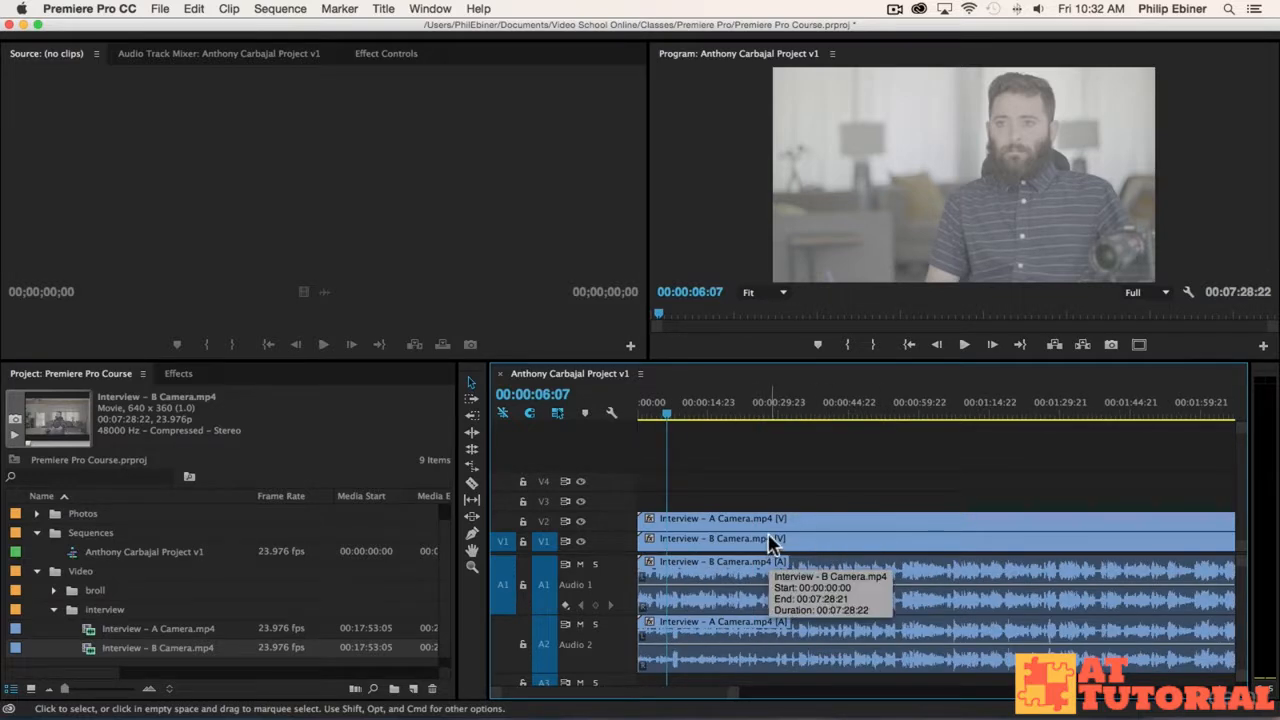
{"action": "key", "text": "equal"}
{"action": "key", "text": "equal"}
{"action": "key", "text": "equal"}
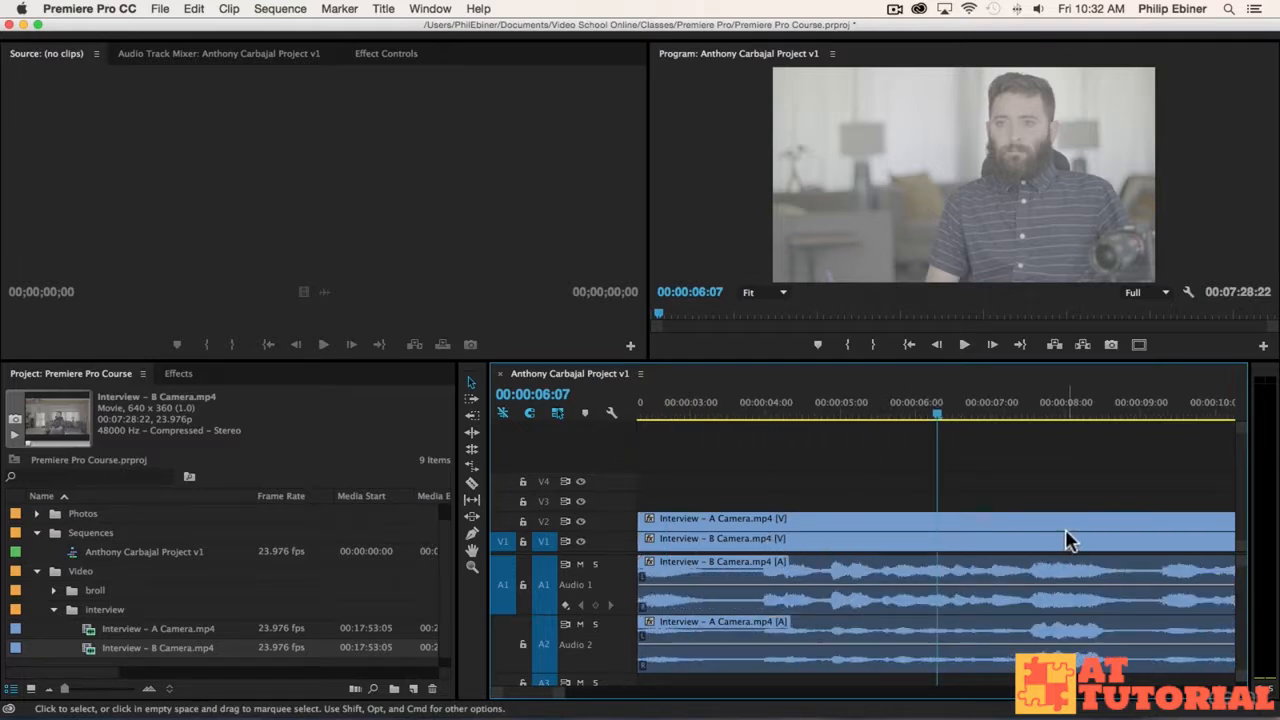
{"action": "key", "text": "equal"}
{"action": "left_click_drag", "start_coordinate": [991, 545], "coordinate": [946, 541]}
{"action": "key", "text": "minus"}
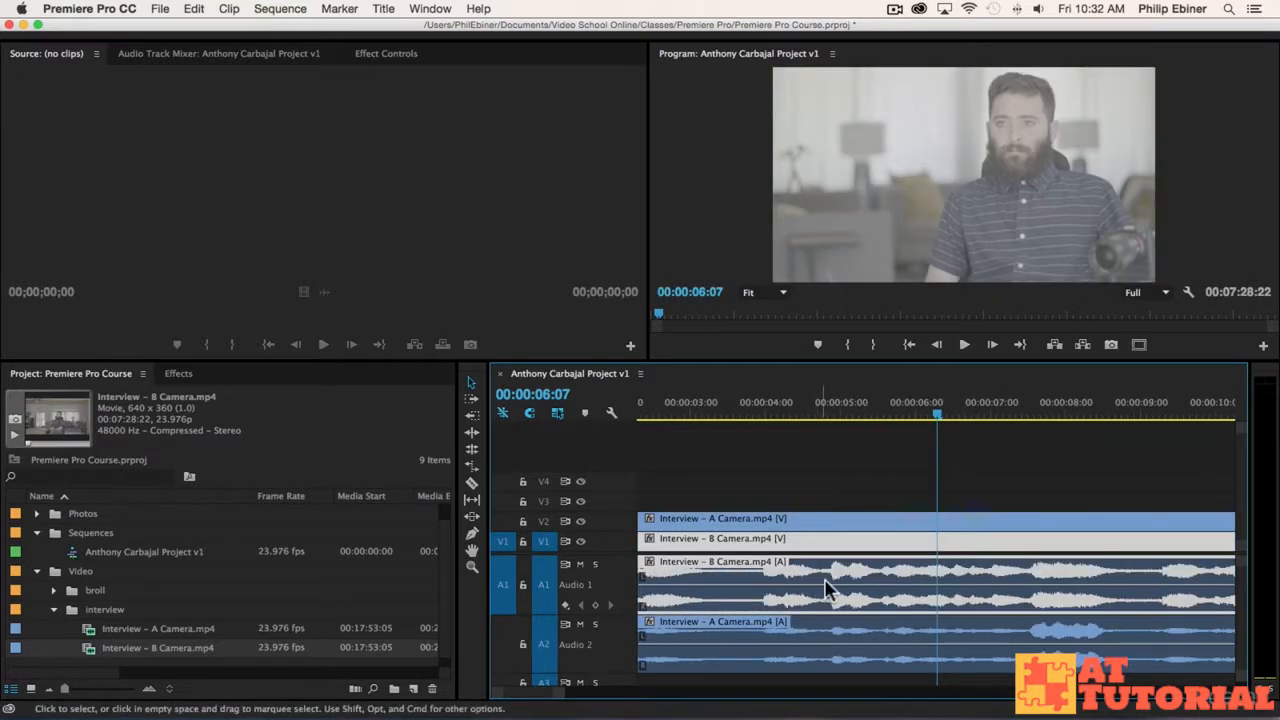
{"action": "key", "text": "minus"}
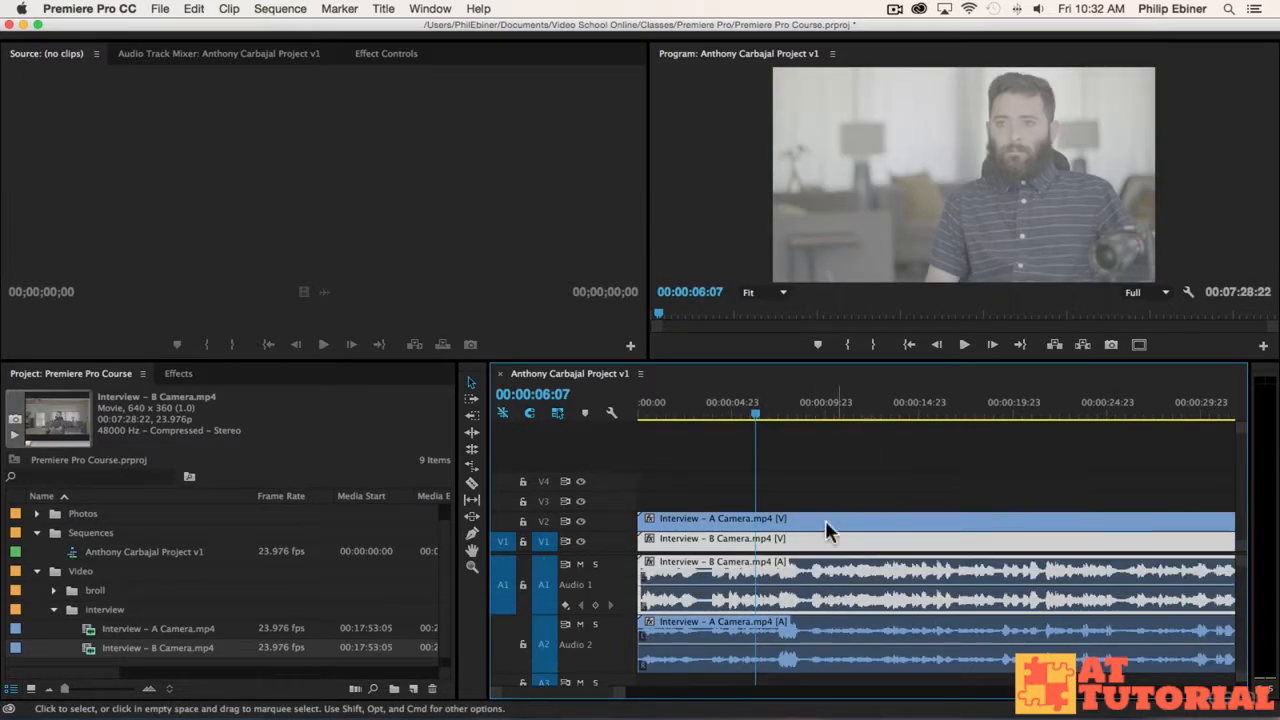
- Slide the B Camera clip later so that it starts about 3.5 seconds into the sequence
{"action": "left_click_drag", "start_coordinate": [826, 540], "coordinate": [893, 542]}
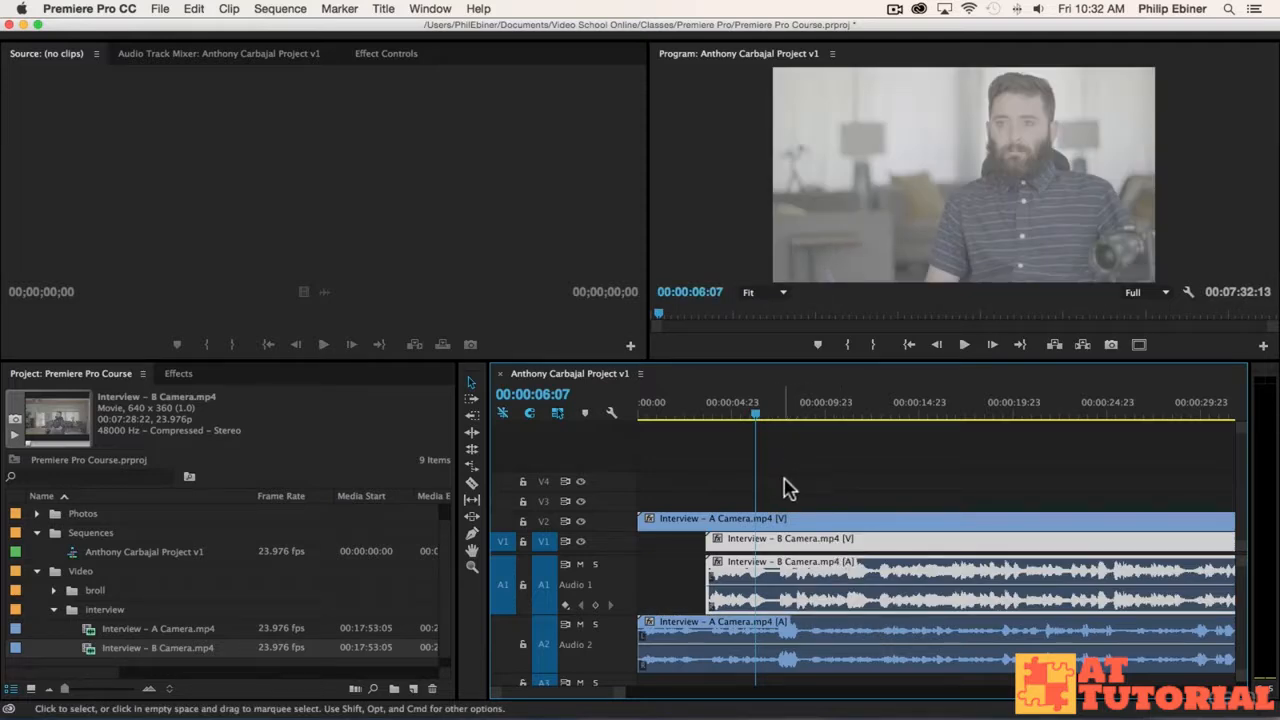
{"action": "left_click", "coordinate": [735, 491]}
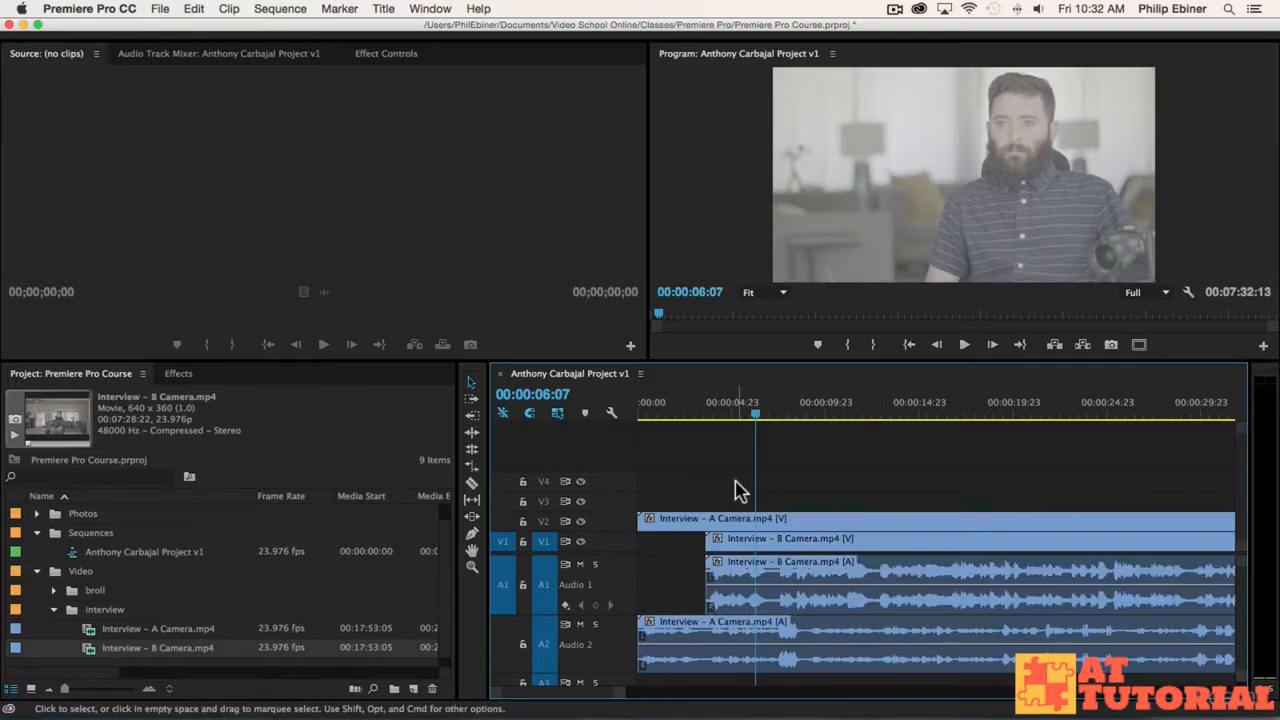
{"action": "key", "text": "minus"}
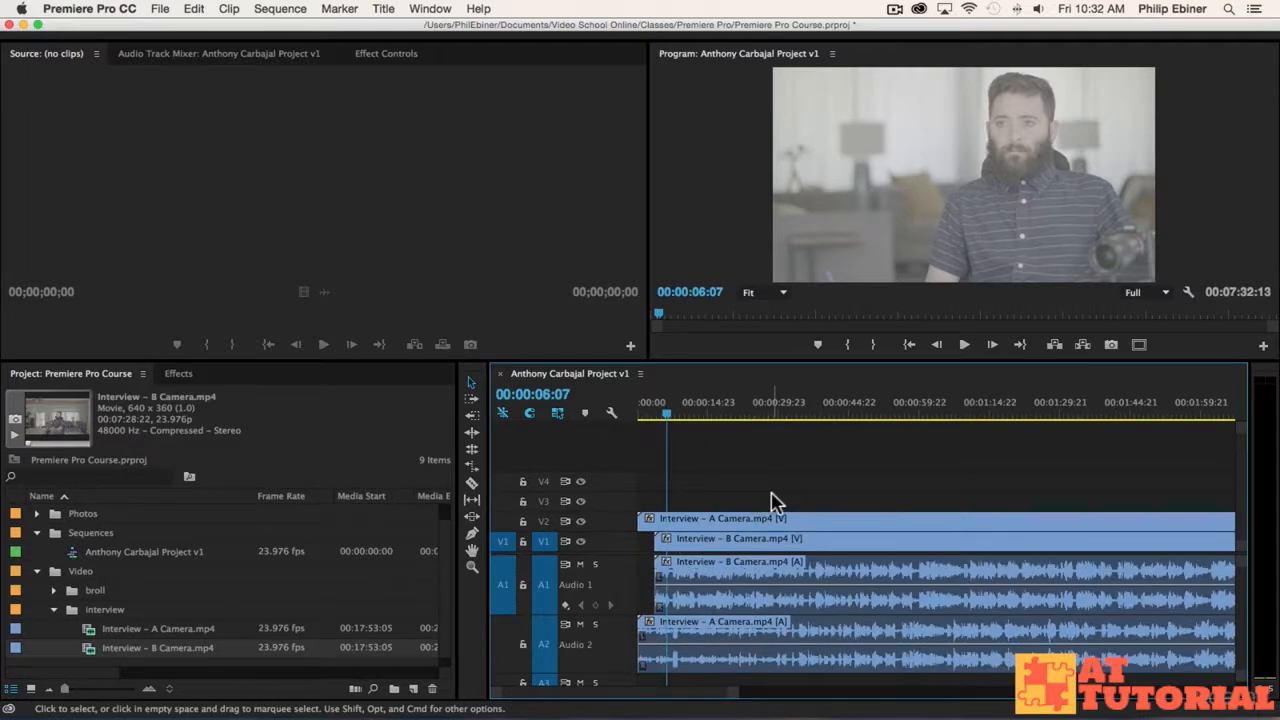
{"action": "key", "text": "backslash"}
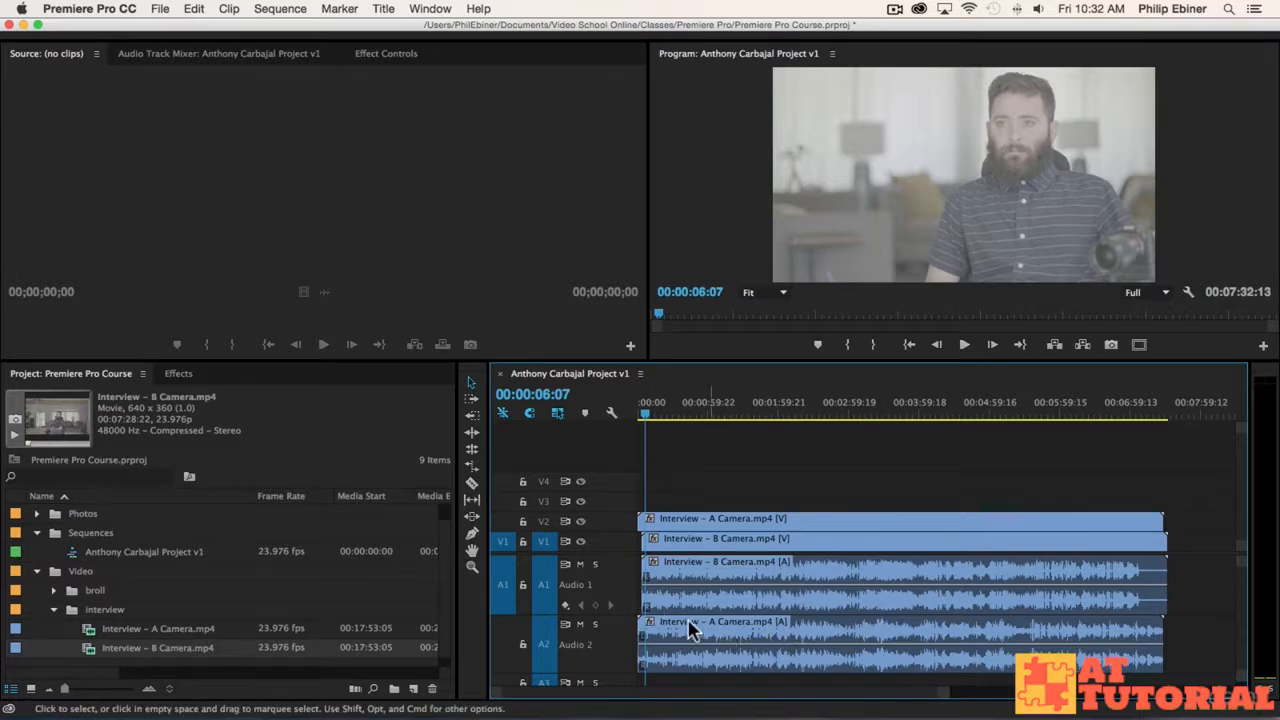
- Select the A Camera and B Camera clips and synchronize them by audio, using the Mix Down track channel
{"action": "left_click", "coordinate": [810, 500]}
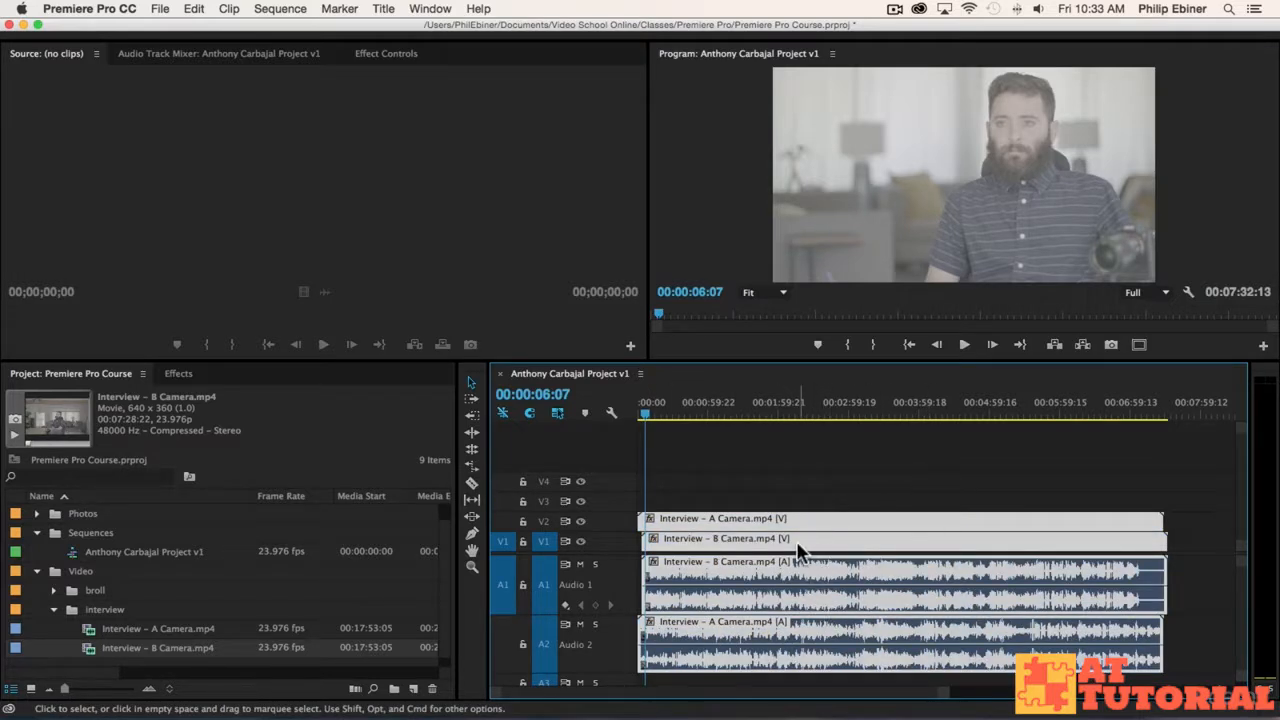
{"action": "right_click", "coordinate": [799, 549]}
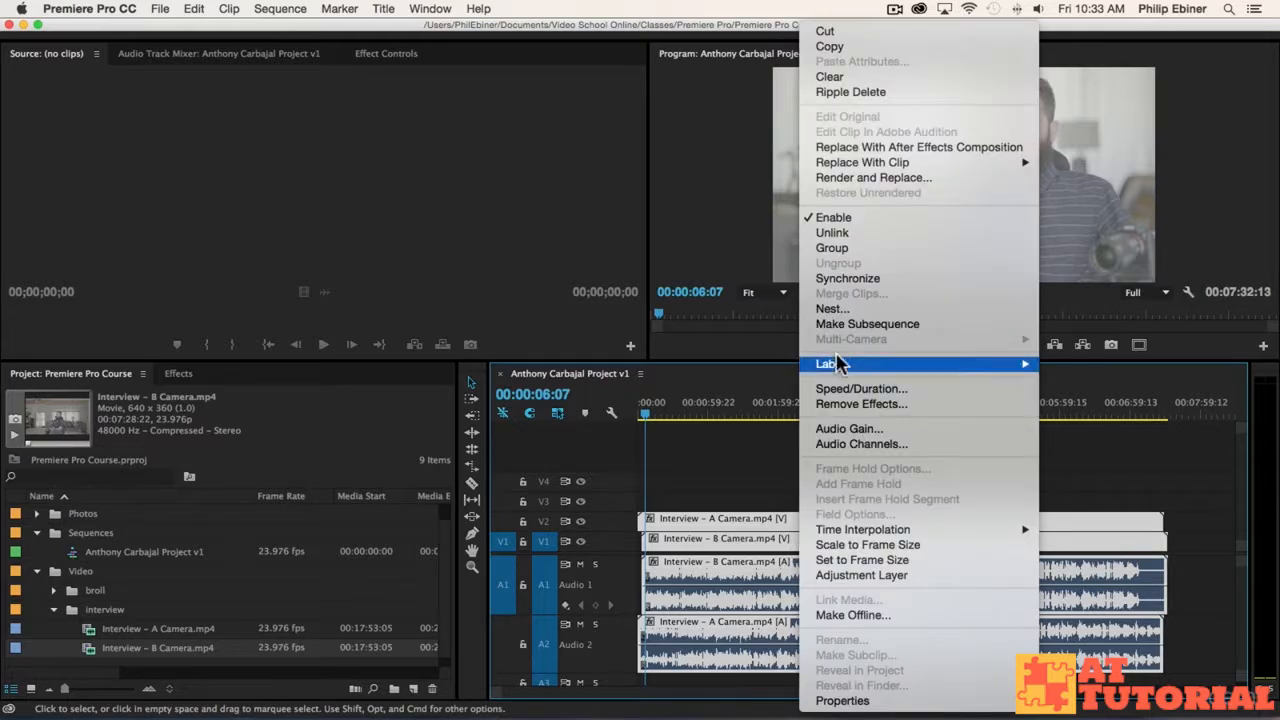
{"action": "left_click", "coordinate": [836, 278]}
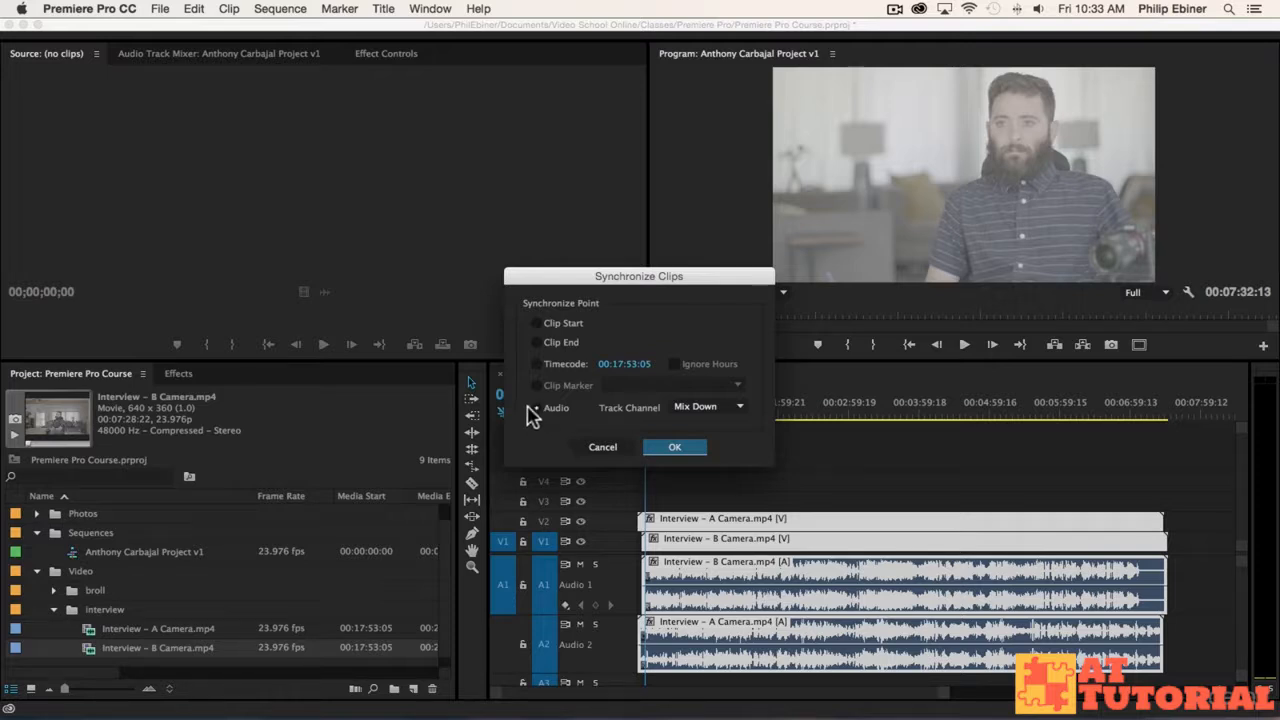
{"action": "left_click", "coordinate": [535, 408]}
{"action": "left_click", "coordinate": [697, 407]}
{"action": "left_click", "coordinate": [627, 428]}
{"action": "left_click", "coordinate": [678, 450]}
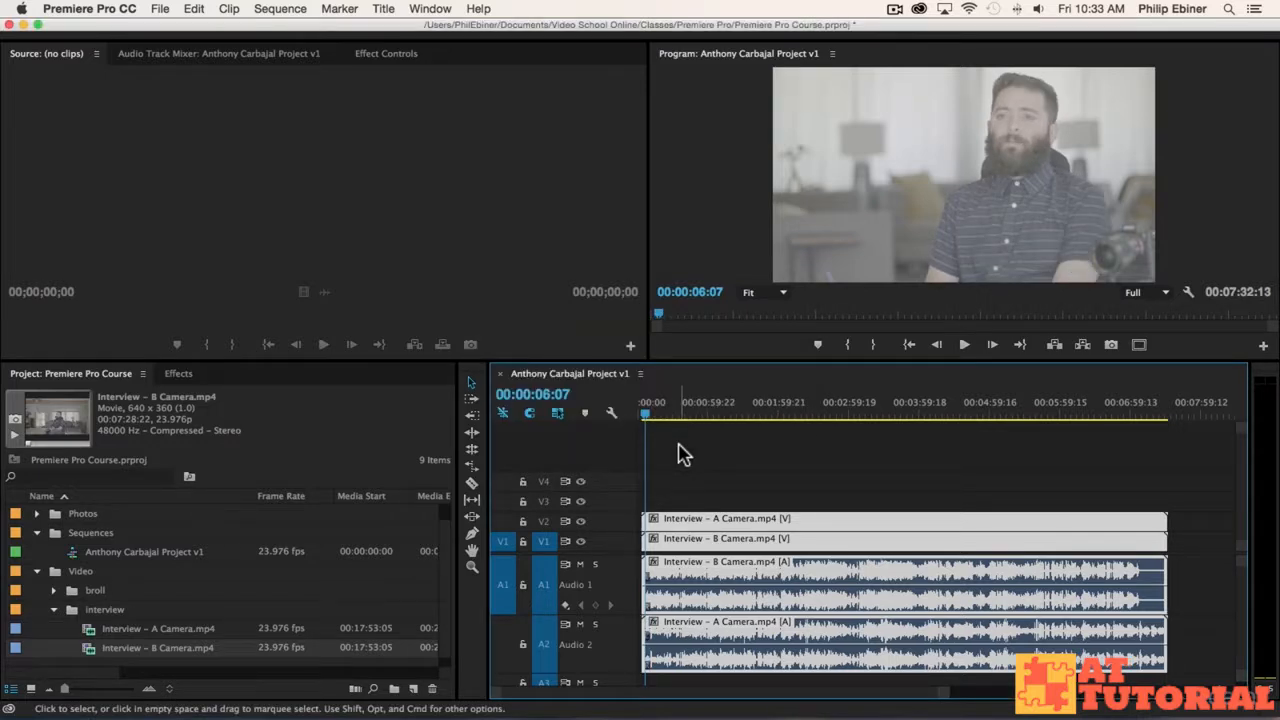
- Examine how the starting points and waveforms of the two synchronized clips line up near the beginning of the sequence
{"action": "key", "text": "equal"}
{"action": "key", "text": "equal"}
{"action": "key", "text": "equal"}
{"action": "key", "text": "equal"}
{"action": "key", "text": "equal"}
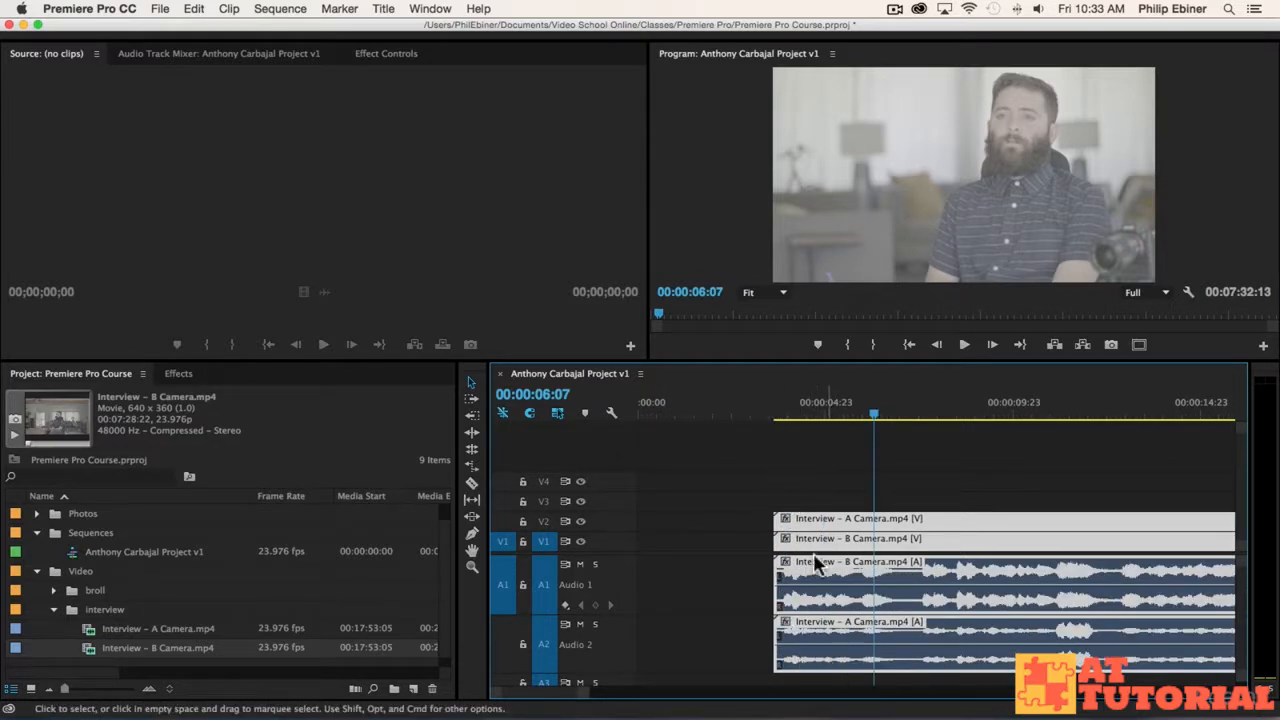
{"action": "key", "text": "minus"}
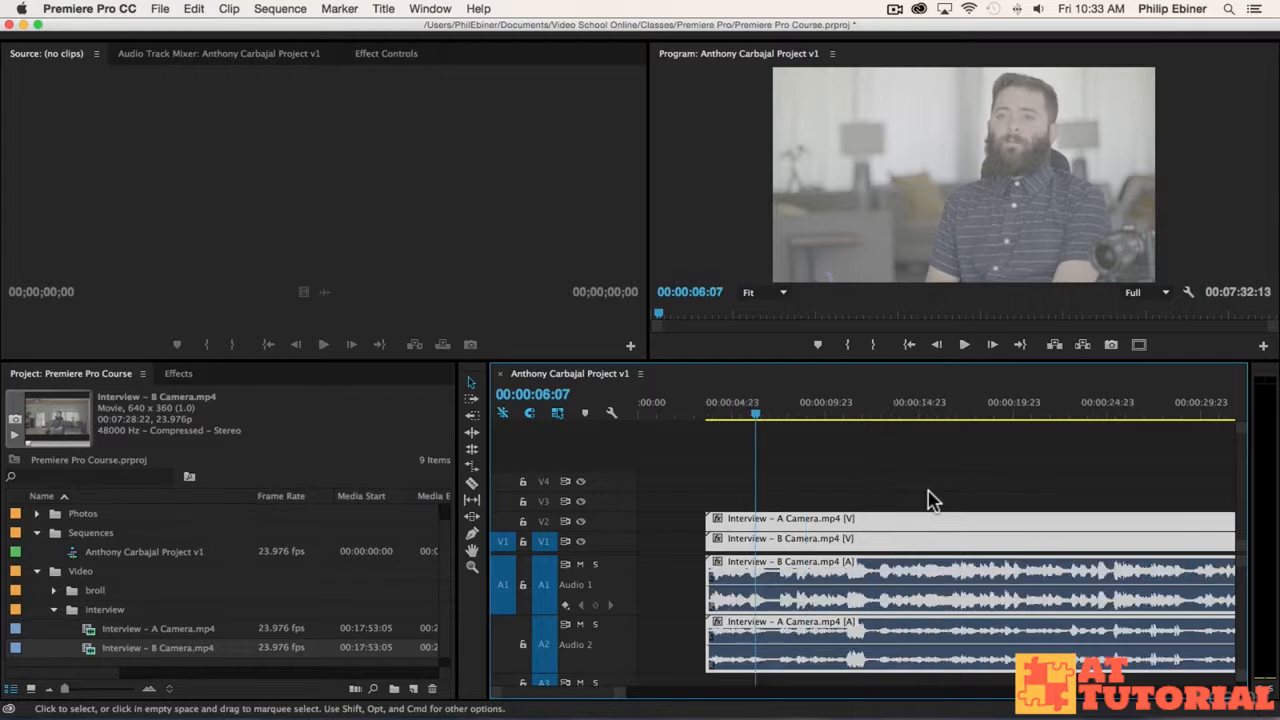
- Move the synchronized A Camera and B Camera clips together to the very start of the sequence and return the playhead to 00:00:00:00
{"action": "key", "text": "minus"}
{"action": "key", "text": "super+s"}
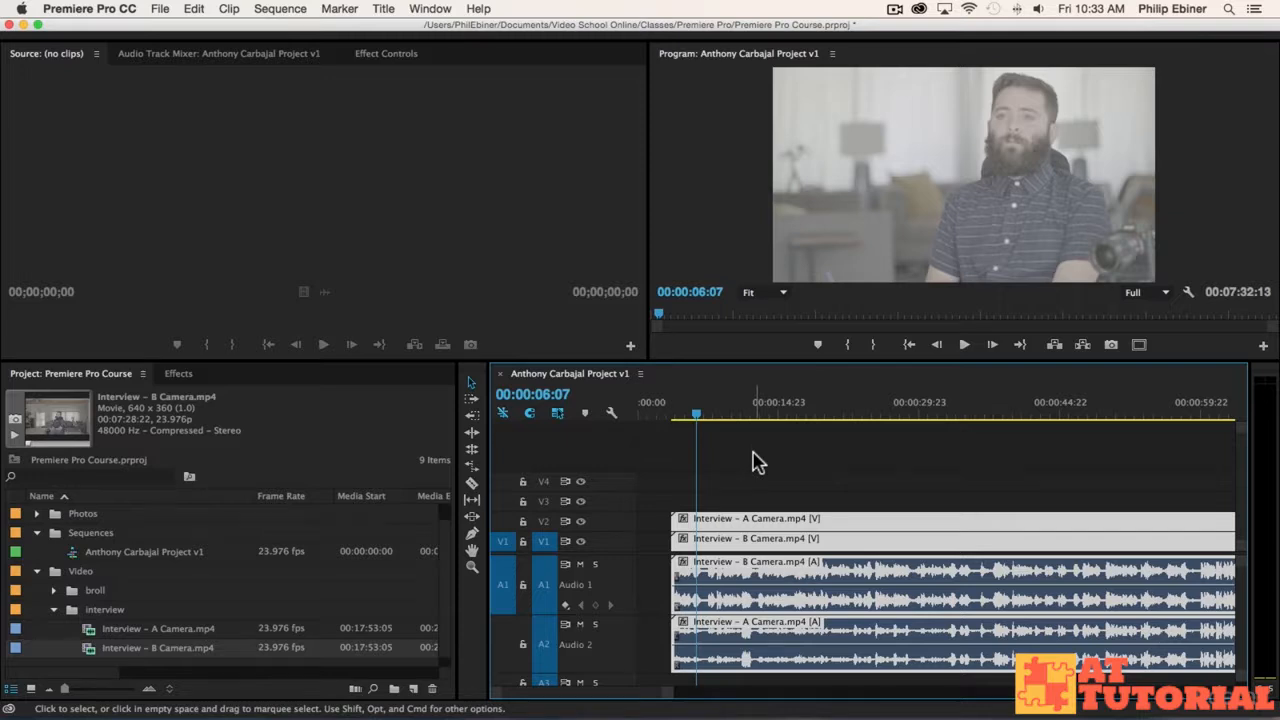
{"action": "key", "text": "minus"}
{"action": "key", "text": "minus"}
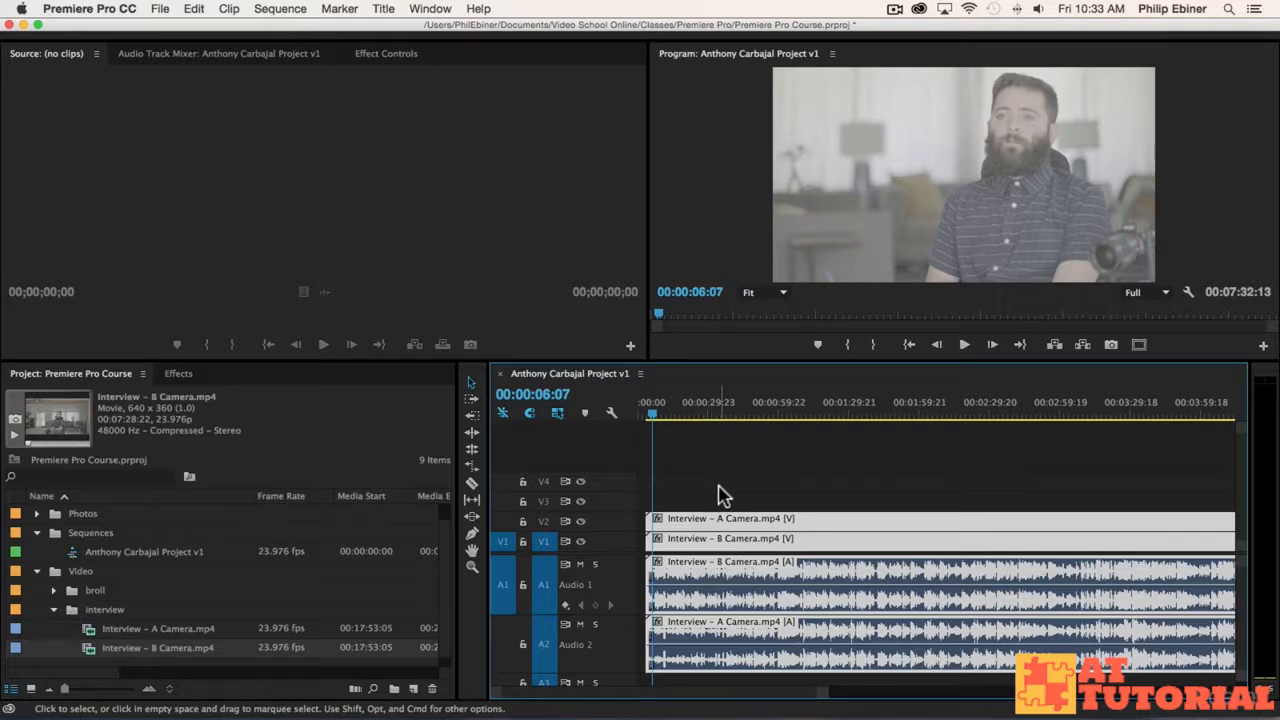
{"action": "left_click_drag", "start_coordinate": [700, 521], "coordinate": [614, 525]}
{"action": "key", "text": "equal"}
{"action": "key", "text": "equal"}
{"action": "key", "text": "equal"}
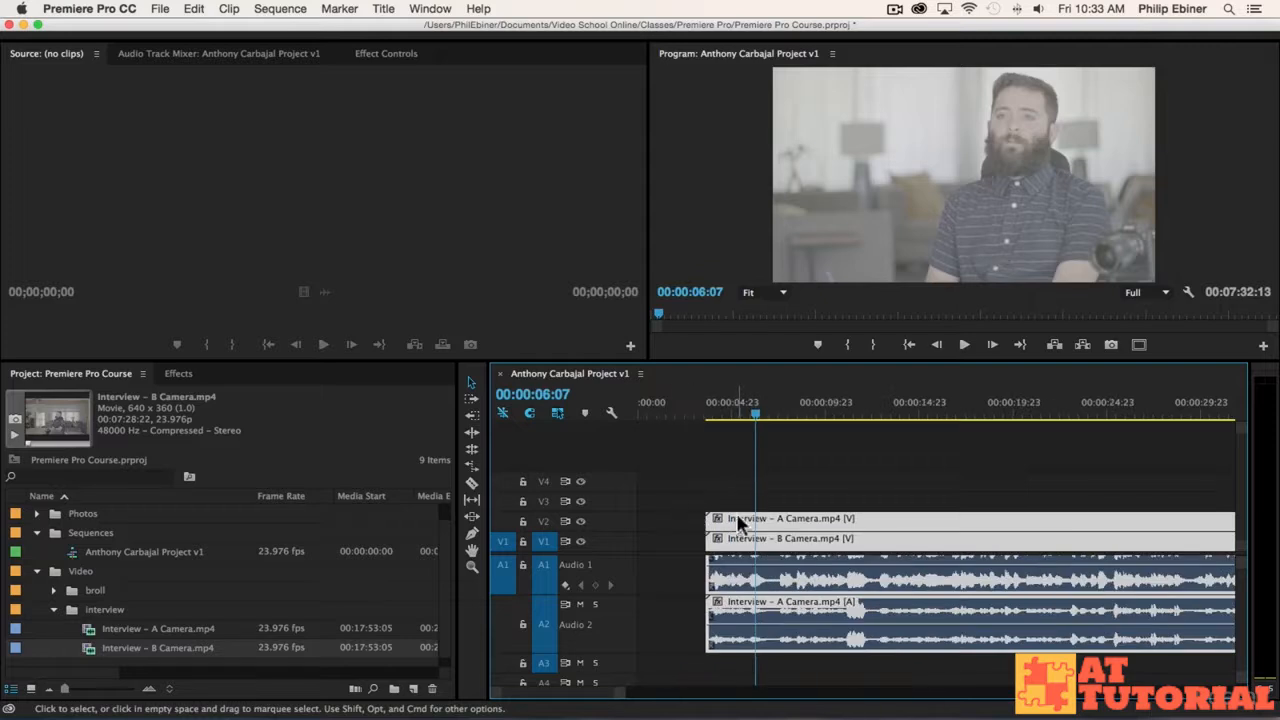
{"action": "left_click_drag", "start_coordinate": [736, 514], "coordinate": [651, 530]}
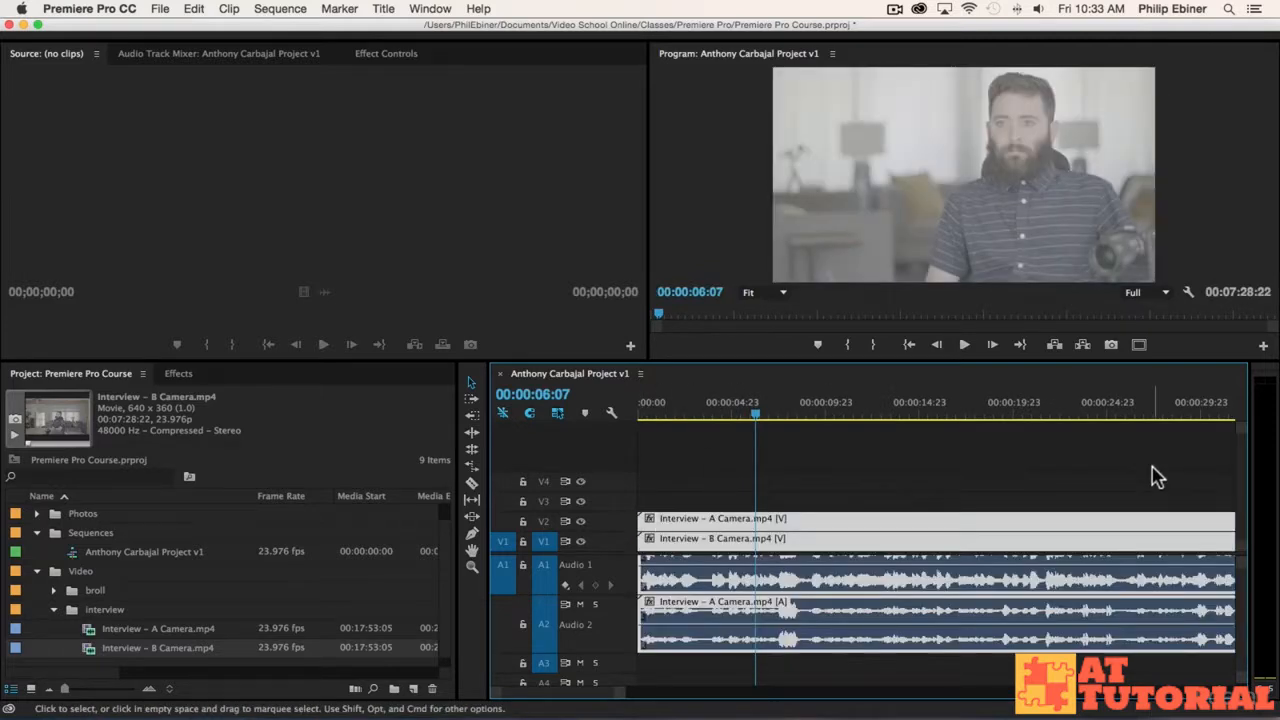
{"action": "left_click_drag", "start_coordinate": [690, 404], "coordinate": [524, 411]}
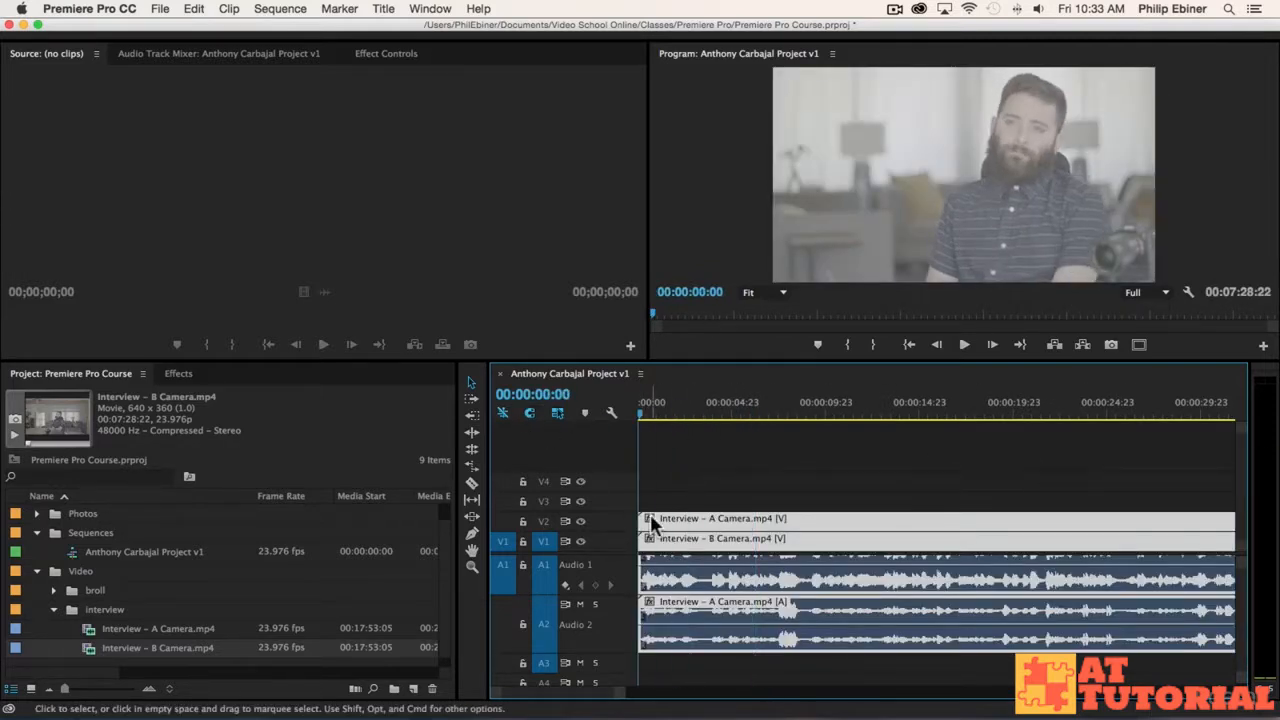
{"action": "left_click_drag", "start_coordinate": [700, 521], "coordinate": [583, 515]}
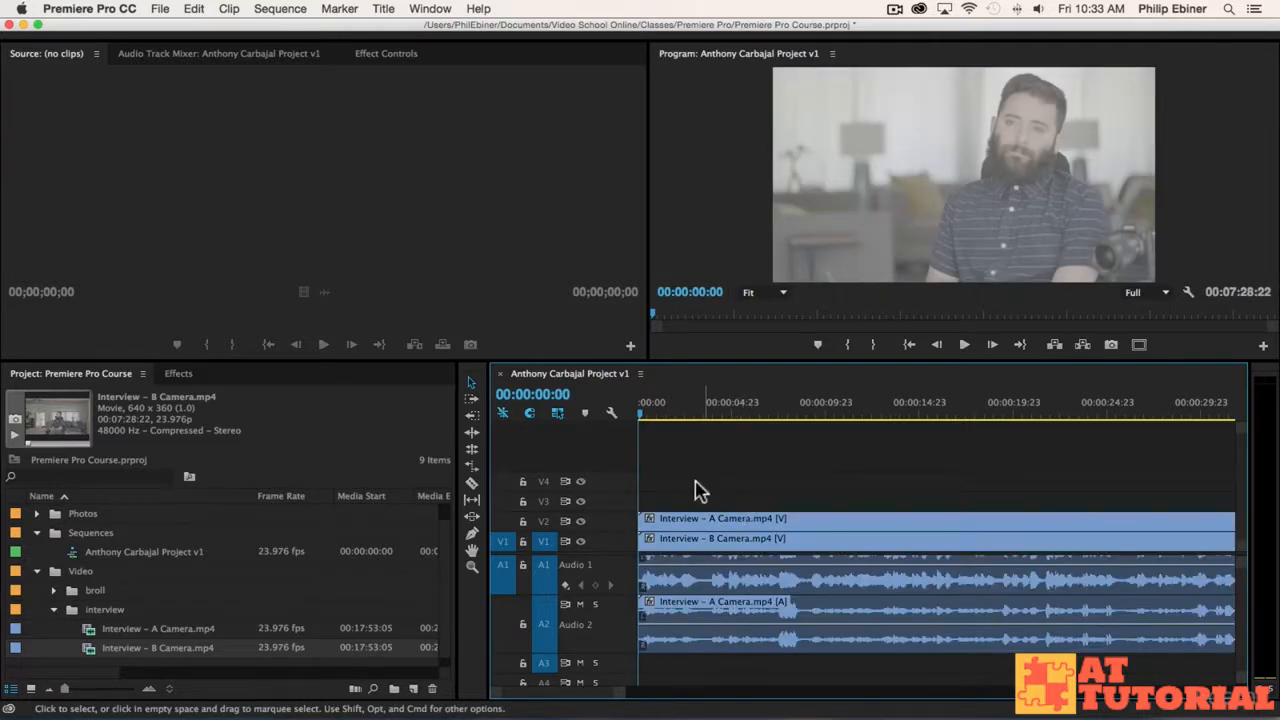
- Select both interview clips and their audio with a marquee selection, and clear the selection
{"action": "left_click_drag", "start_coordinate": [690, 460], "coordinate": [847, 658]}
{"action": "left_click", "coordinate": [697, 500]}
{"action": "left_click_drag", "start_coordinate": [672, 486], "coordinate": [840, 675]}
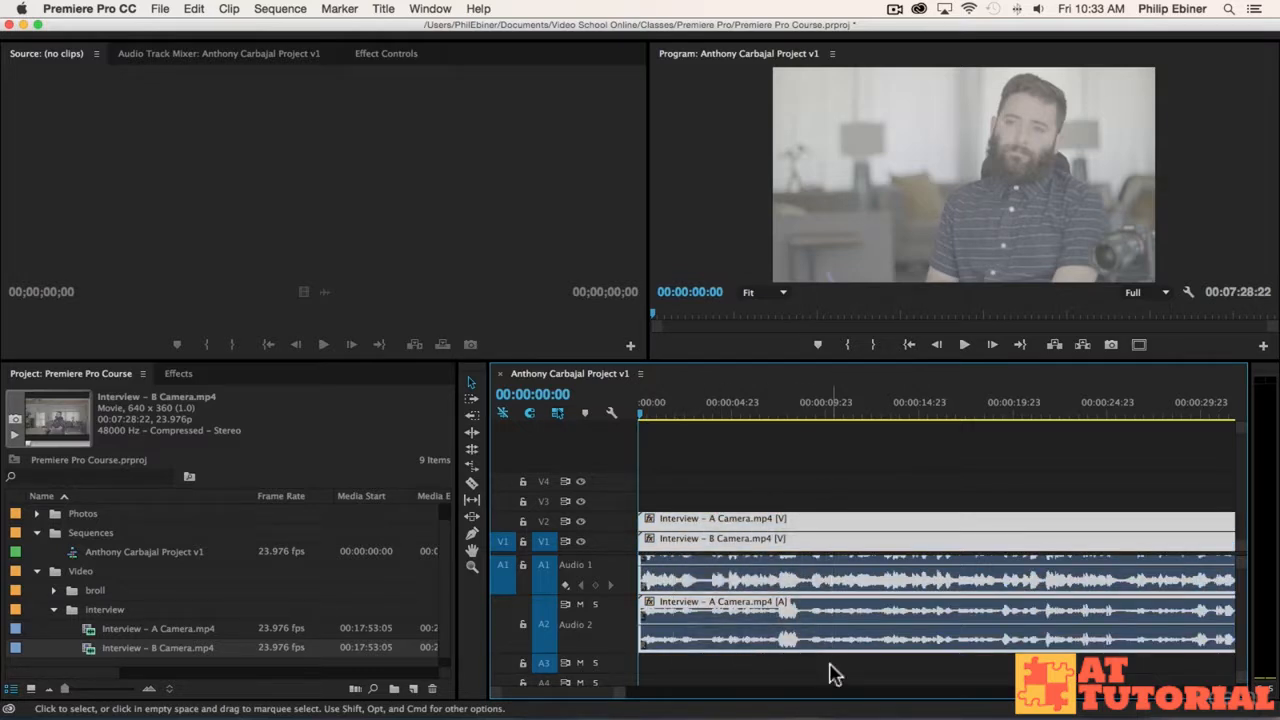
{"action": "left_click", "coordinate": [766, 491]}
- Select the A Camera clip, add the B Camera clip to the selection, and deselect everything
{"action": "left_click", "coordinate": [766, 520]}
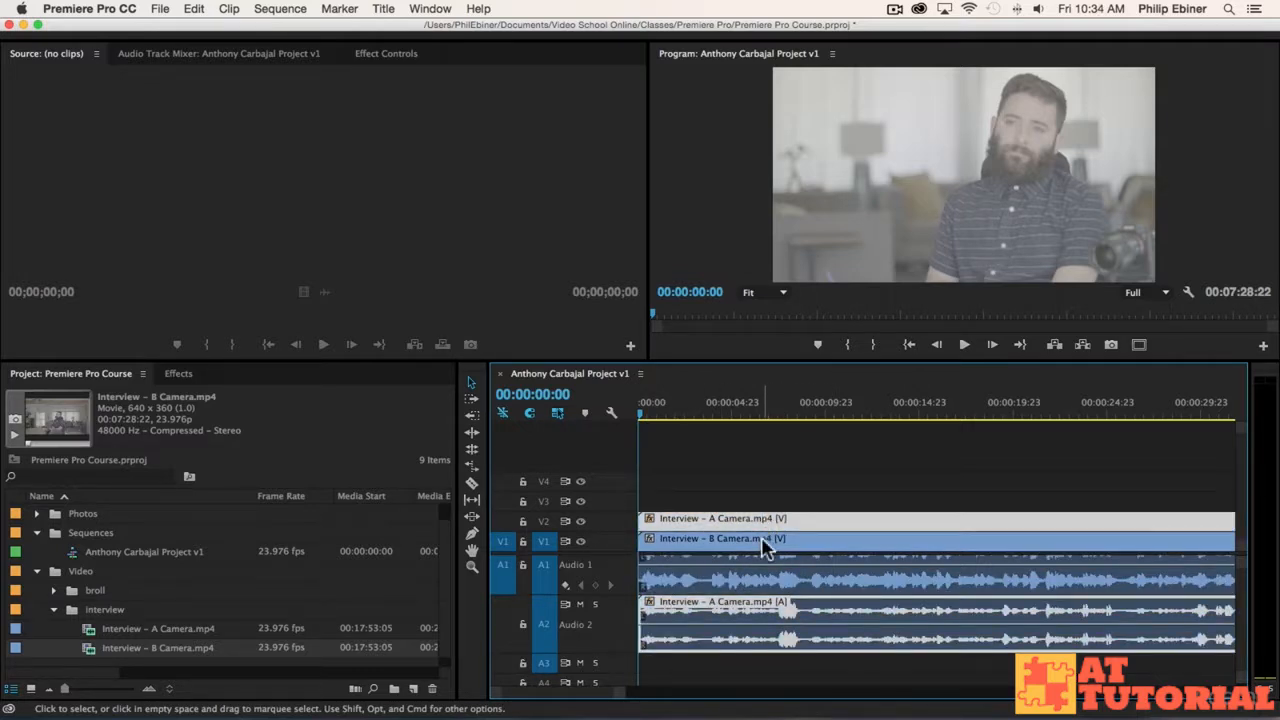
{"action": "left_click", "coordinate": [774, 486]}
{"action": "left_click", "coordinate": [801, 518]}
{"action": "left_click", "coordinate": [781, 540], "text": "shift"}
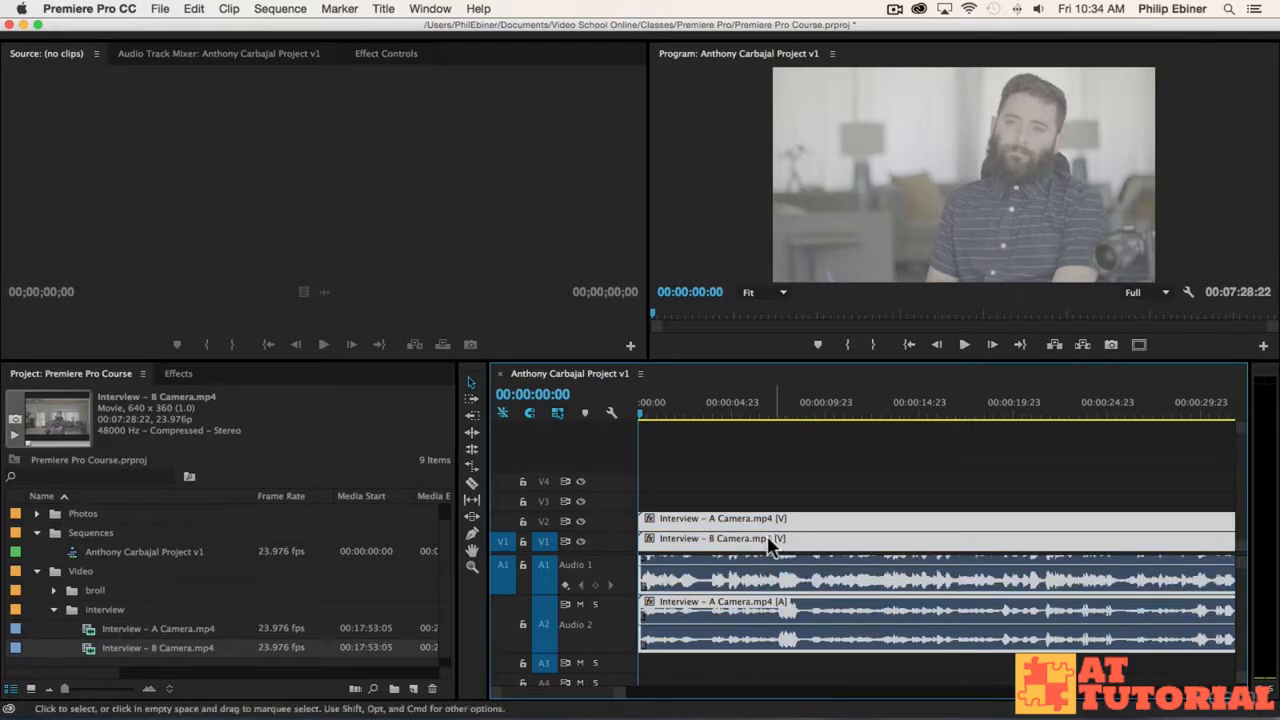
{"action": "left_click_drag", "start_coordinate": [740, 528], "coordinate": [675, 526]}
{"action": "left_click_drag", "start_coordinate": [698, 462], "coordinate": [852, 682]}
{"action": "left_click", "coordinate": [780, 490]}
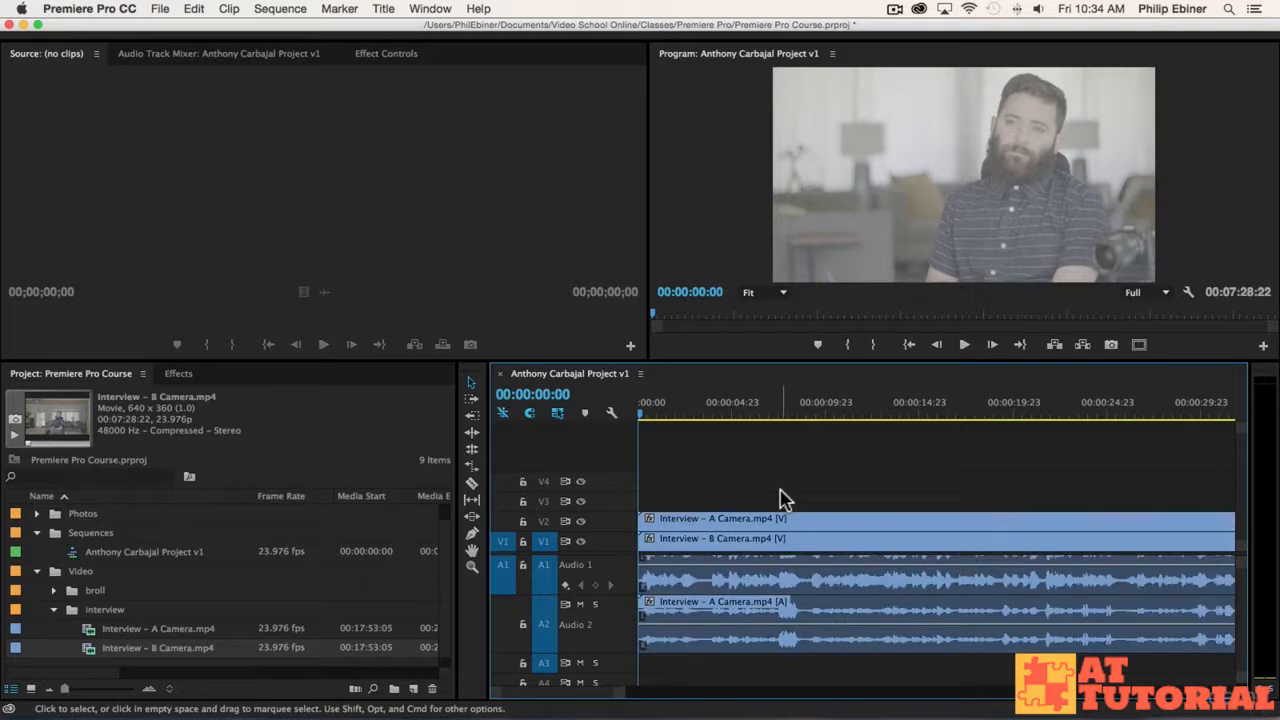
- Place the Crusing Down Street.mp4 b-roll clip on V3 above the interview clips, starting about 20 seconds into the sequence
{"action": "key", "text": "minus"}
{"action": "key", "text": "minus"}
{"action": "key", "text": "minus"}
{"action": "key", "text": "minus"}
{"action": "key", "text": "minus"}
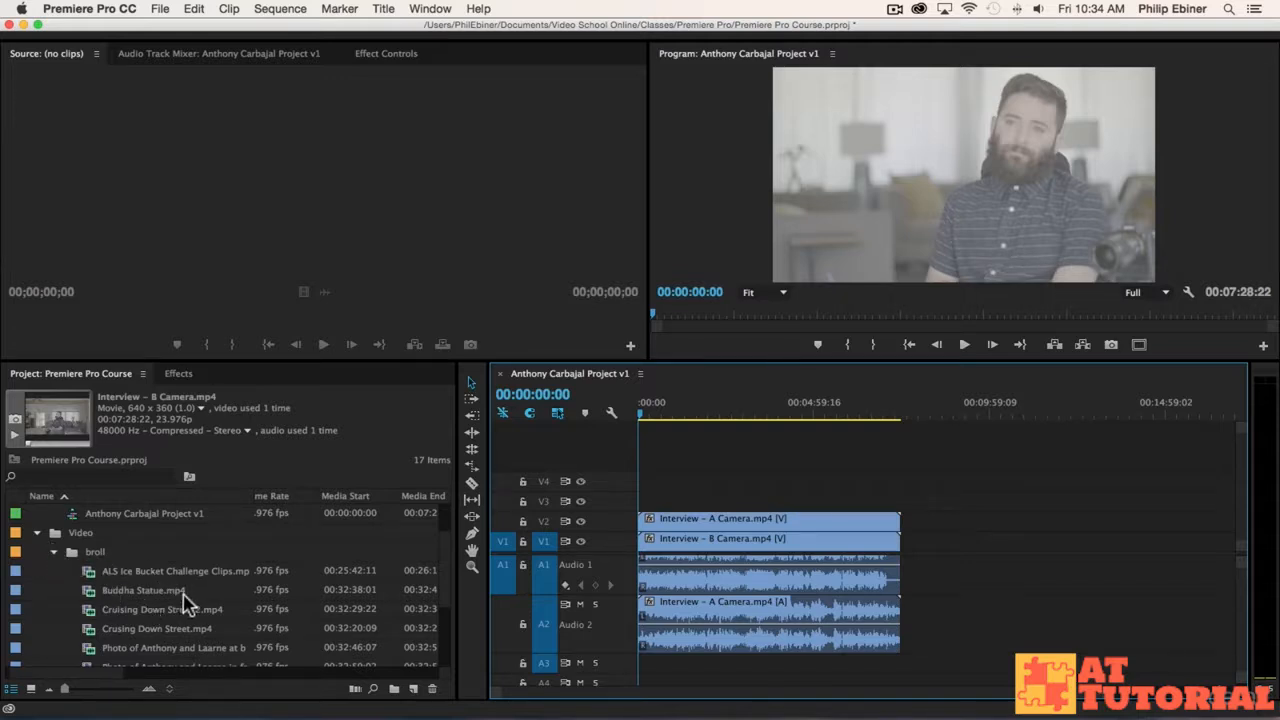
{"action": "scroll", "coordinate": [183, 600], "scroll_direction": "down", "scroll_amount": 2}
{"action": "left_click_drag", "start_coordinate": [115, 595], "coordinate": [652, 516]}
- Play the sequence from about 15 seconds into the Crusing Down Street clip to examine how it covers the interview footage
{"action": "key", "text": "equal"}
{"action": "key", "text": "equal"}
{"action": "key", "text": "equal"}
{"action": "key", "text": "equal"}
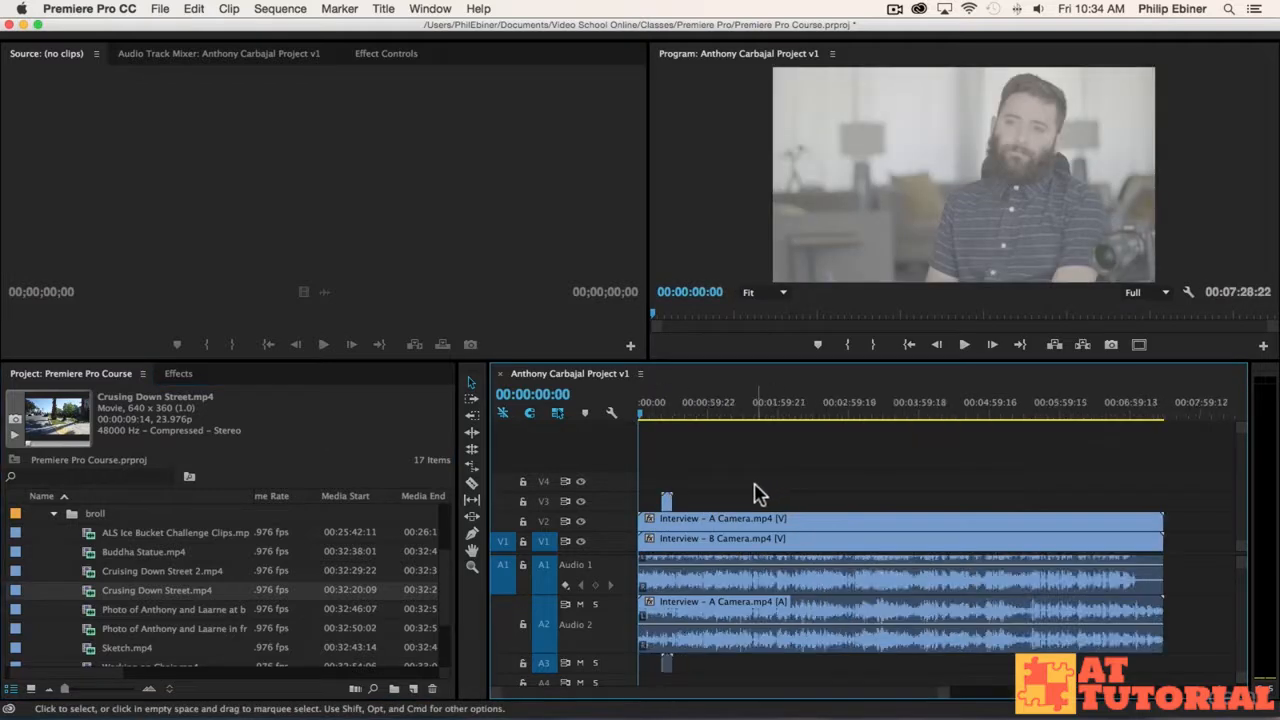
{"action": "left_click", "coordinate": [775, 410]}
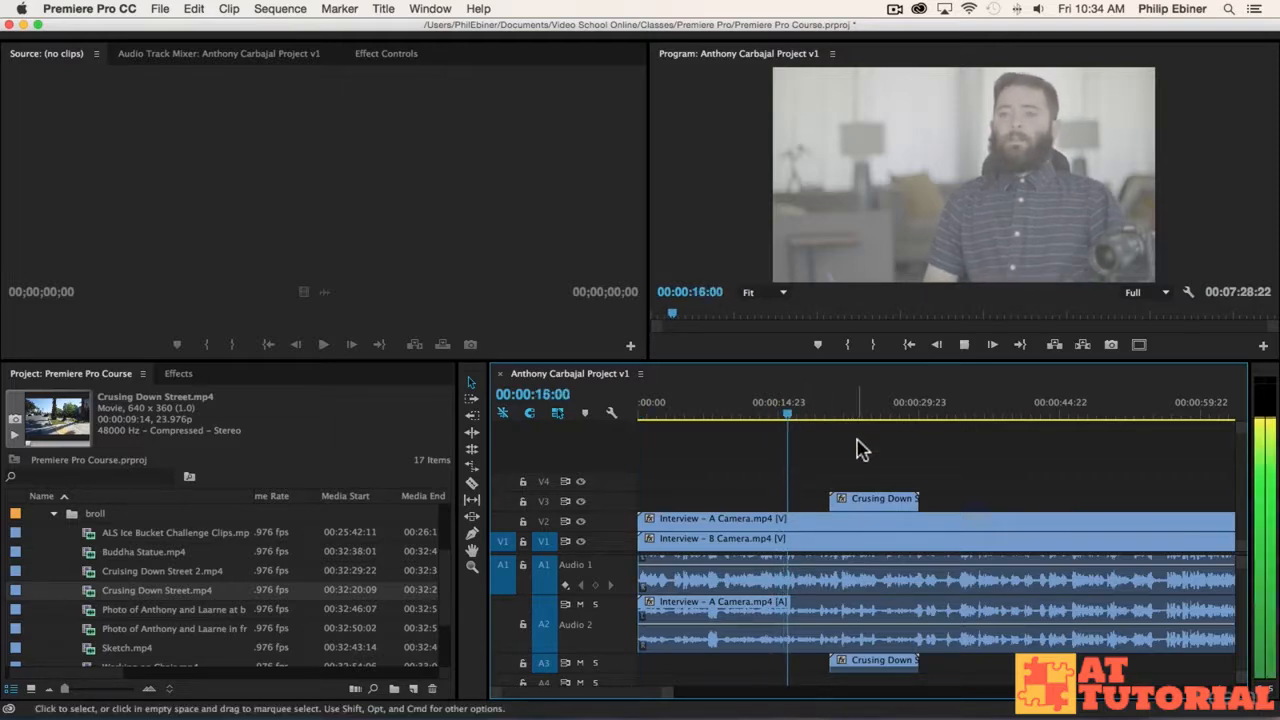
{"action": "key", "text": "XF86AudioMute"}
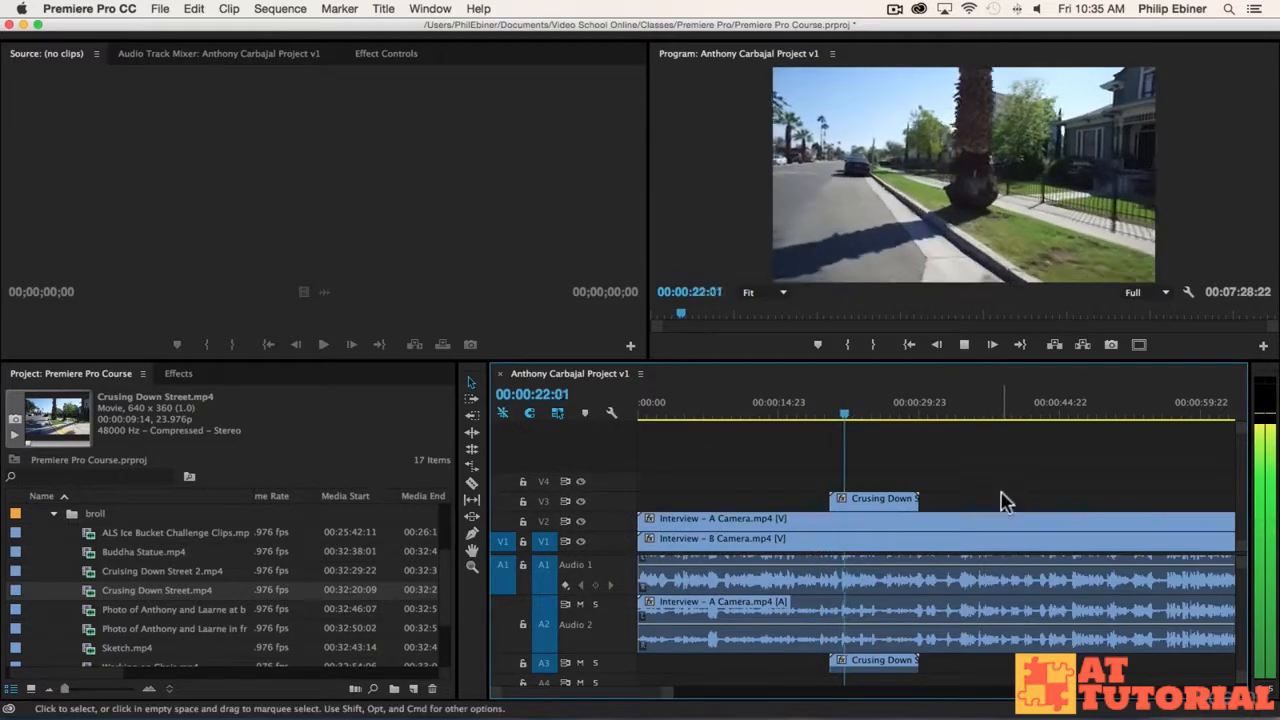
{"action": "key", "text": "space"}
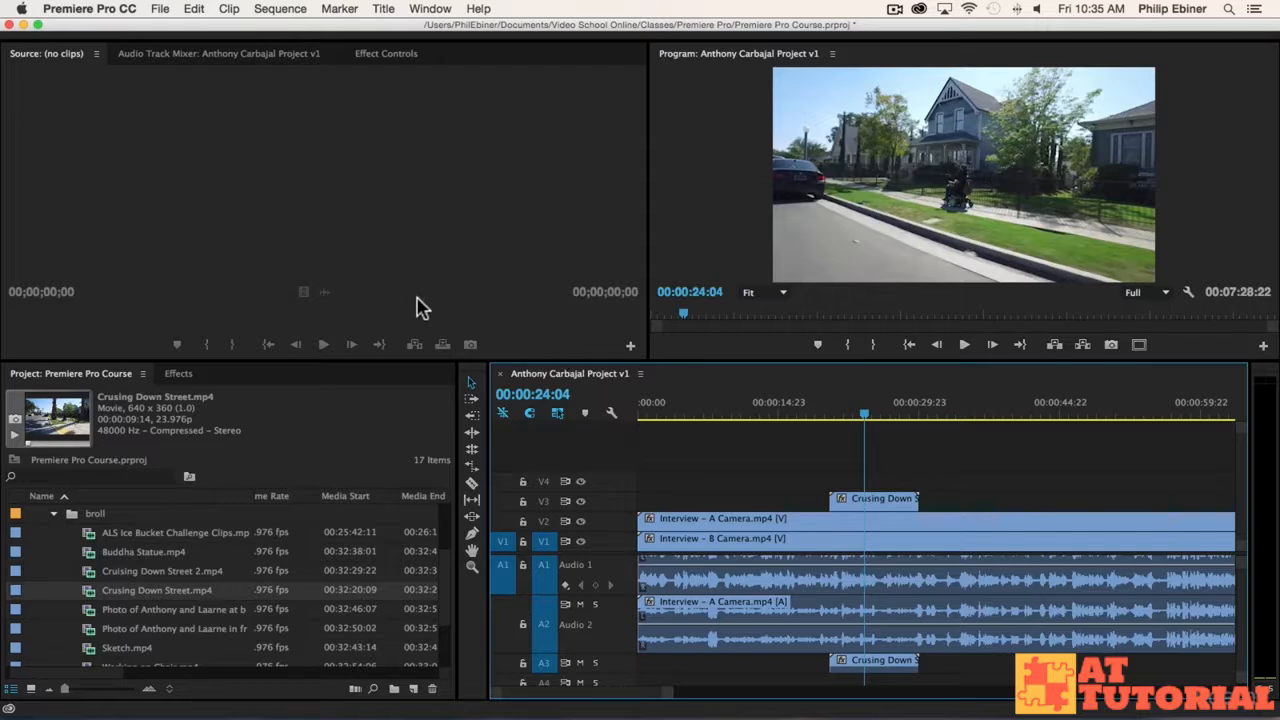
- Park the playhead just past the Crusing Down Street clip, open Working on Chair.mp4 as the source, preview it and return to its first frame
{"action": "left_click", "coordinate": [928, 410]}
{"action": "scroll", "coordinate": [148, 588], "scroll_direction": "down", "scroll_amount": 1}
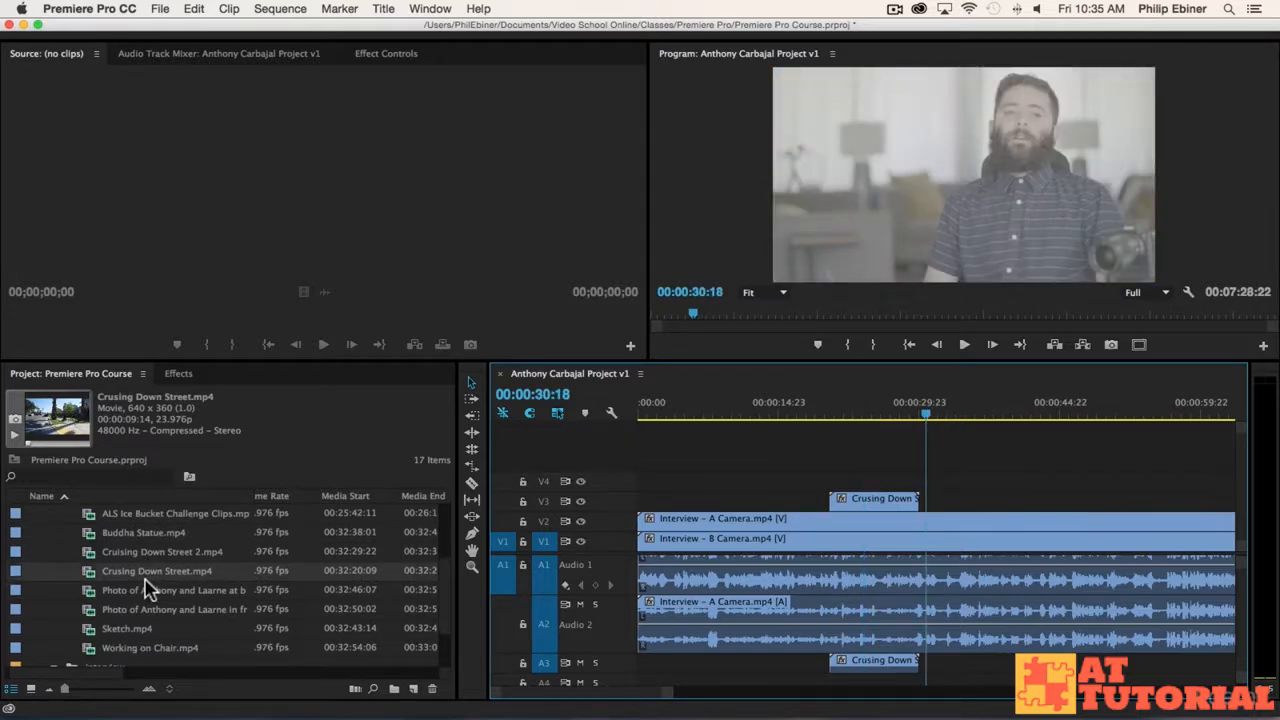
{"action": "double_click", "coordinate": [135, 650]}
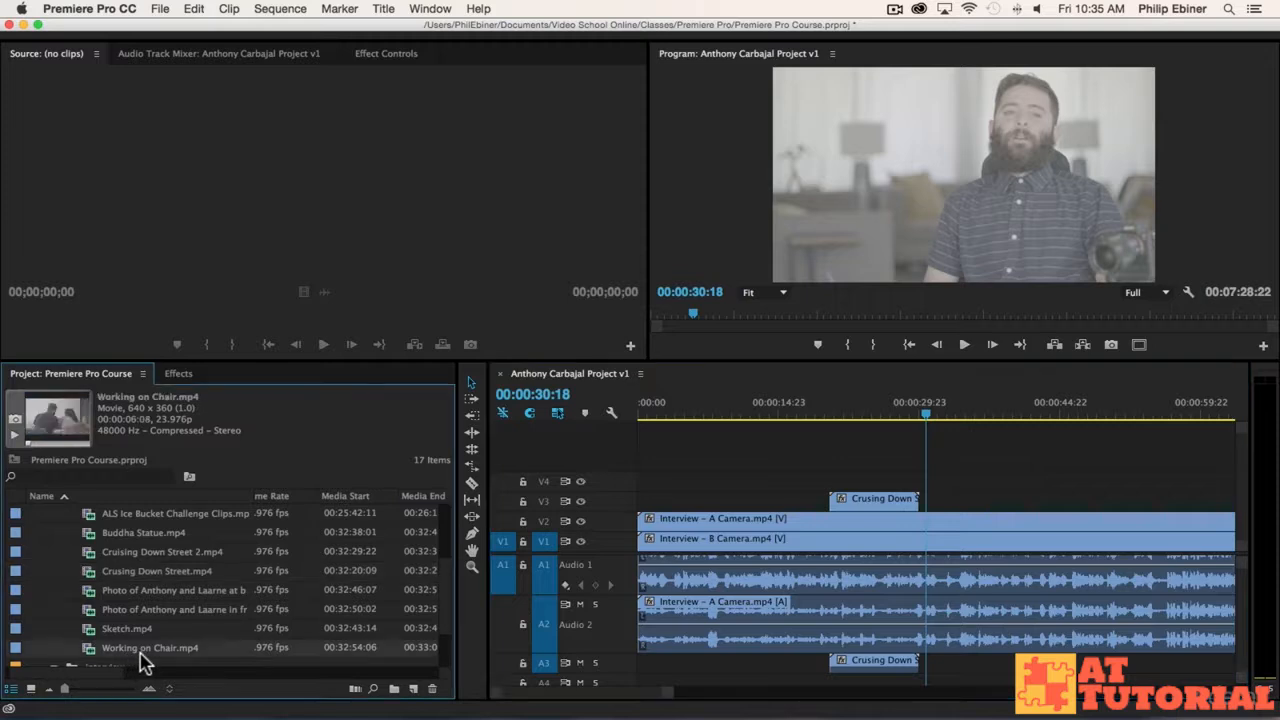
{"action": "left_click", "coordinate": [323, 345]}
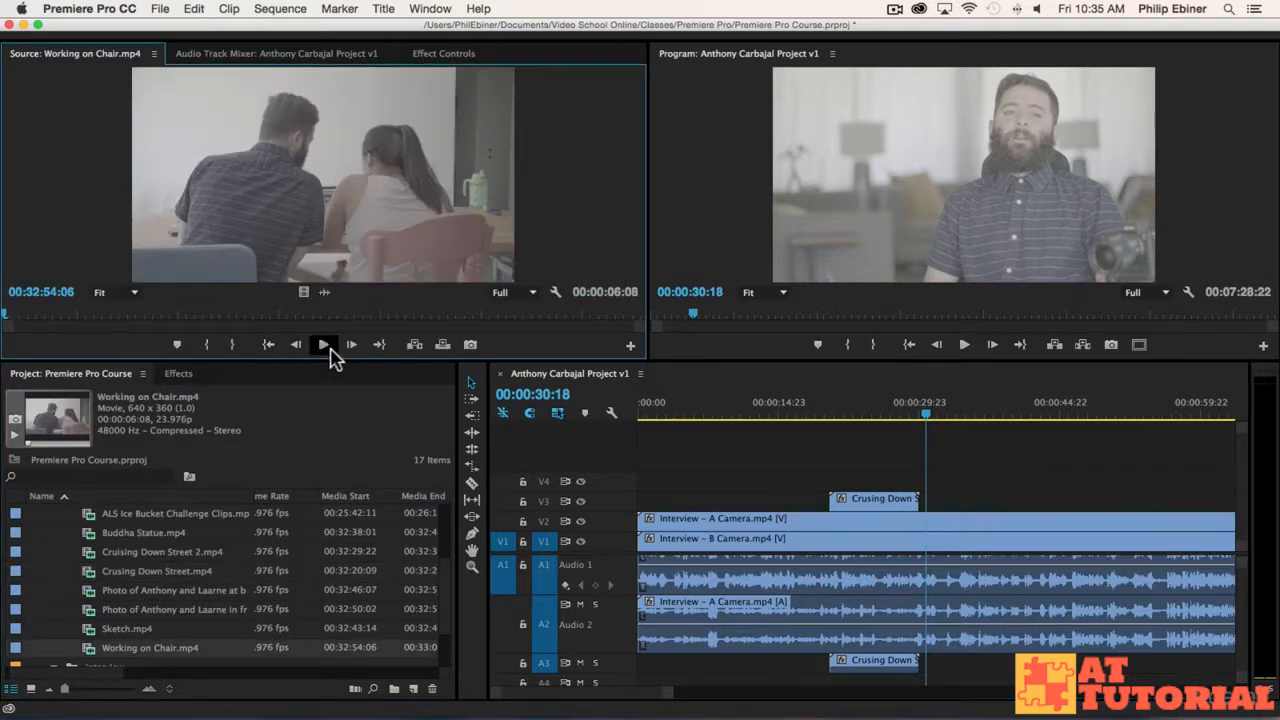
{"action": "left_click", "coordinate": [324, 346]}
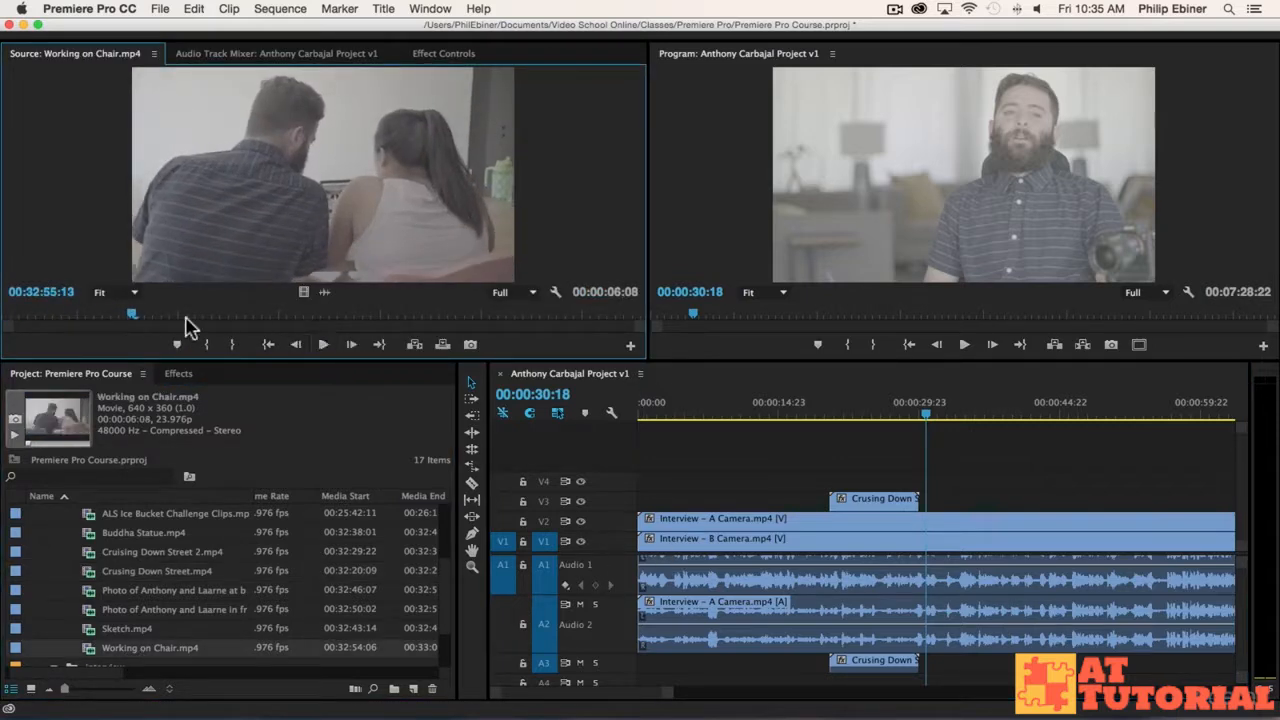
{"action": "left_click", "coordinate": [323, 345]}
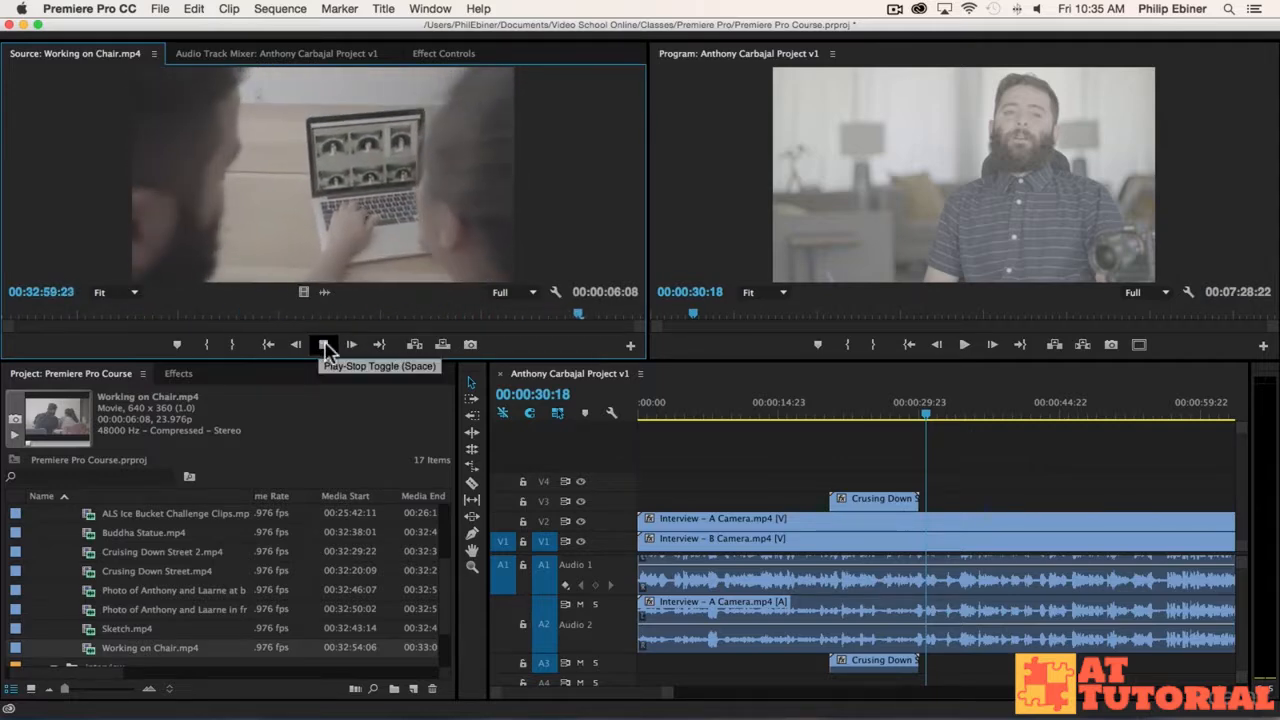
{"action": "left_click_drag", "start_coordinate": [40, 313], "coordinate": [5, 310]}
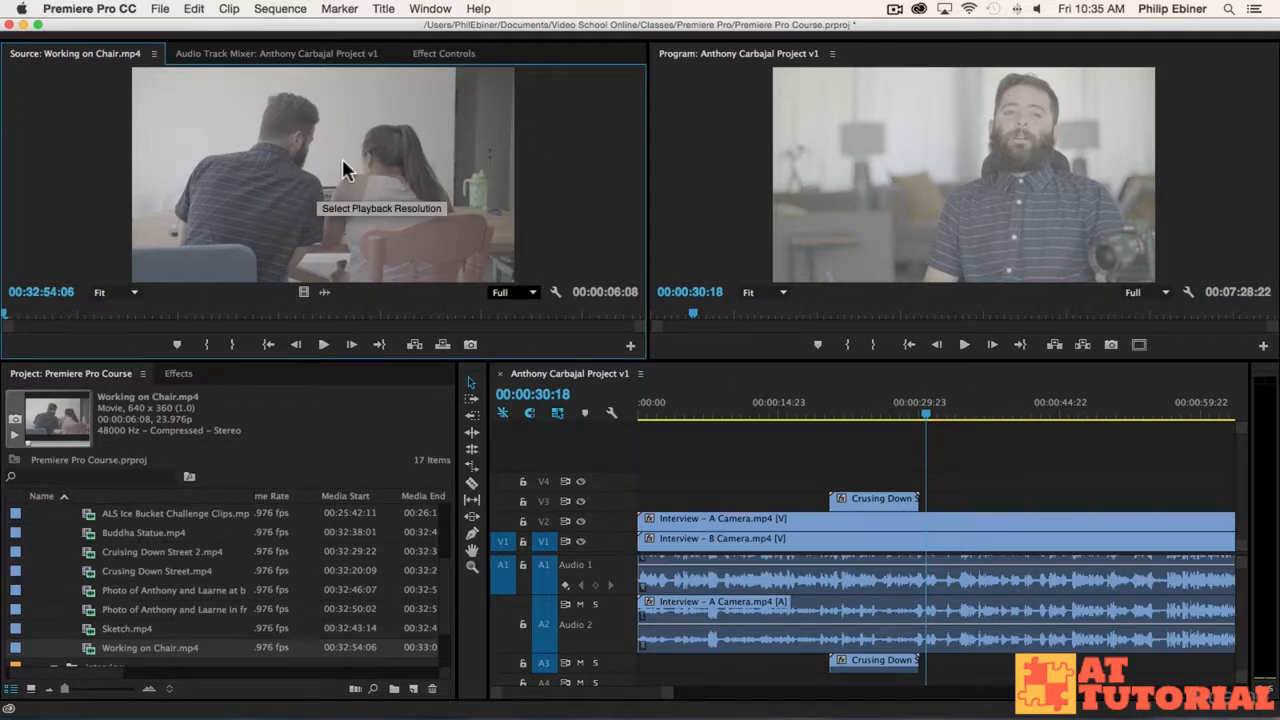
- Try placing the full Working on Chair clip on V3 after the street clip, from the source preview and from the project, undoing both placements
{"action": "left_click_drag", "start_coordinate": [315, 142], "coordinate": [967, 502]}
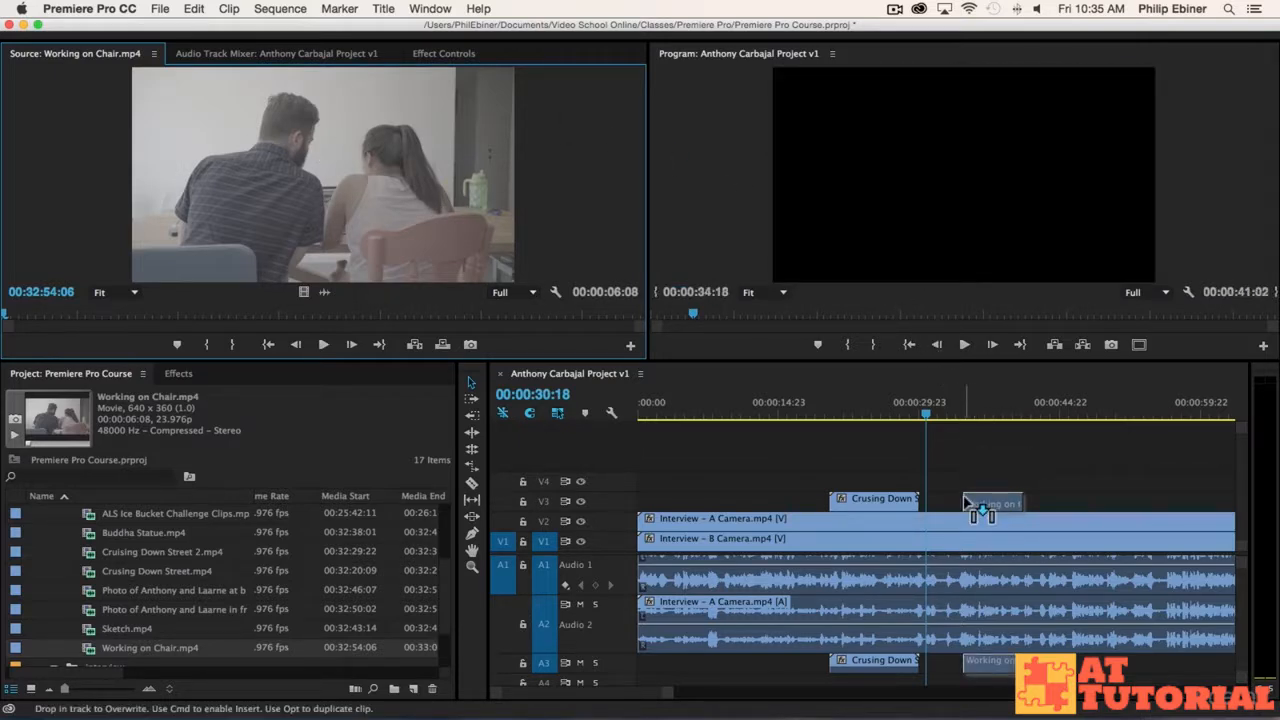
{"action": "left_click_drag", "start_coordinate": [967, 502], "coordinate": [967, 502]}
{"action": "key", "text": "super+z"}
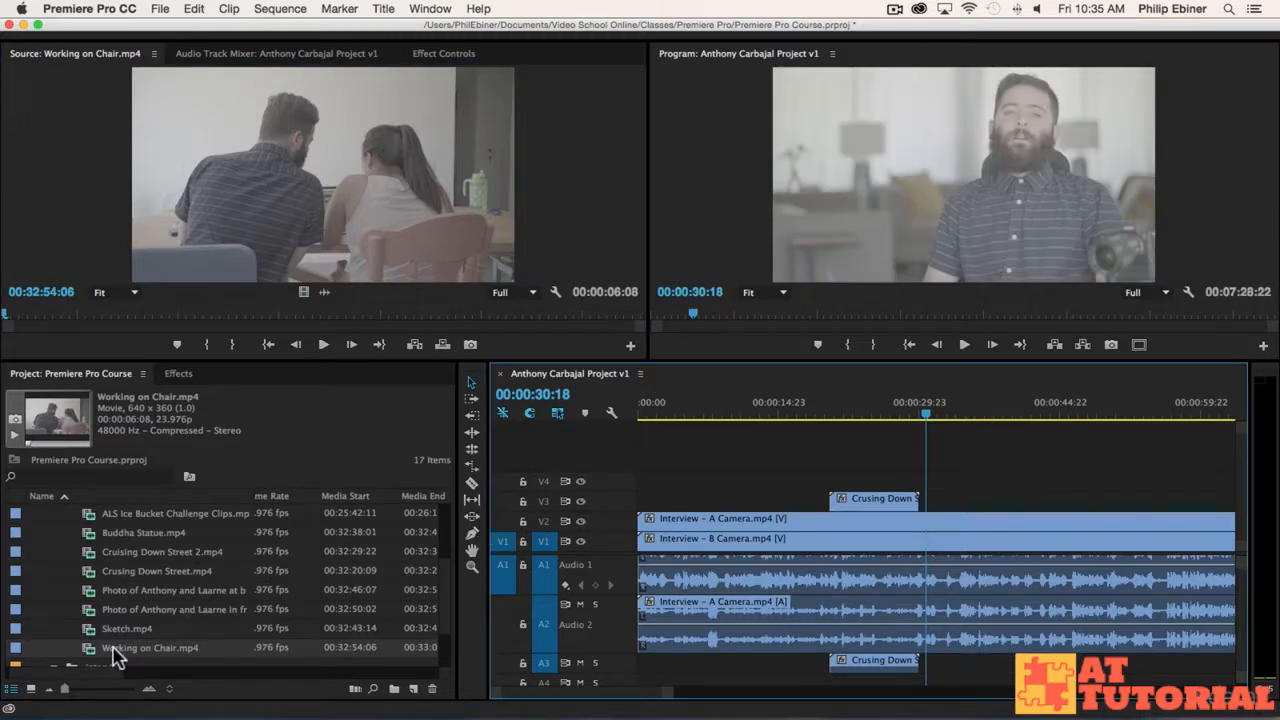
{"action": "left_click_drag", "start_coordinate": [108, 655], "coordinate": [988, 500]}
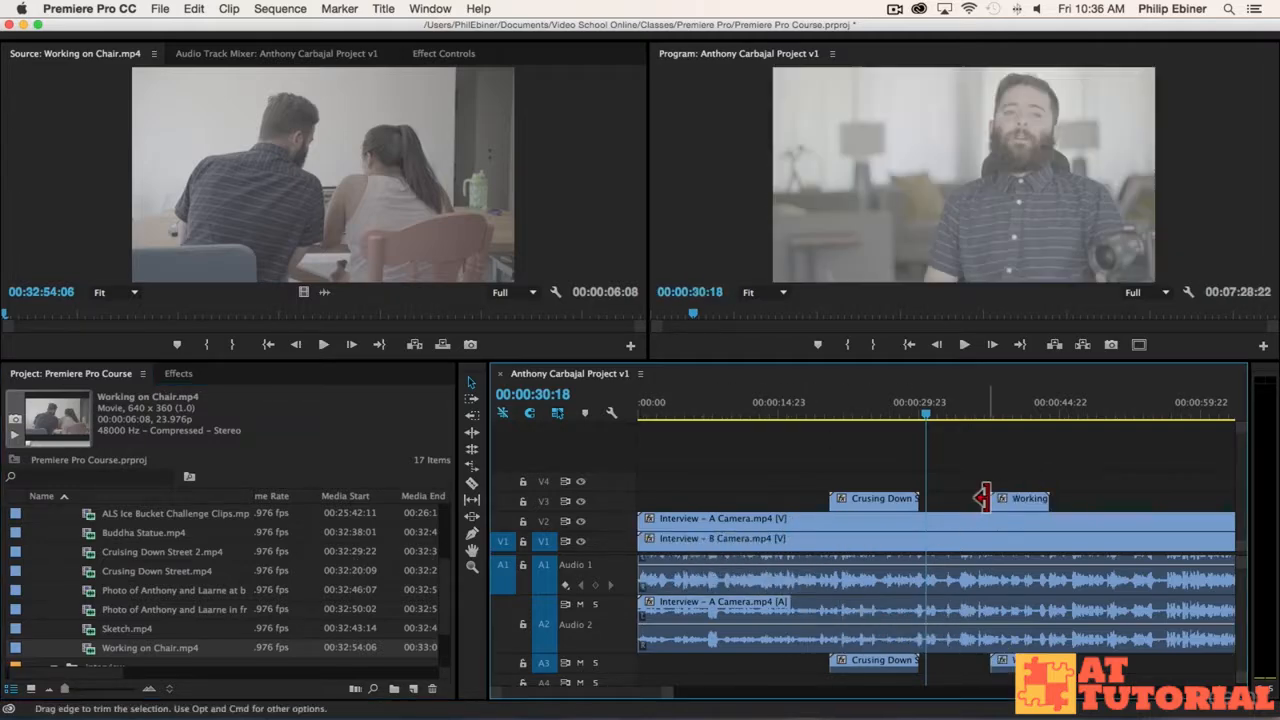
{"action": "key", "text": "super+z"}
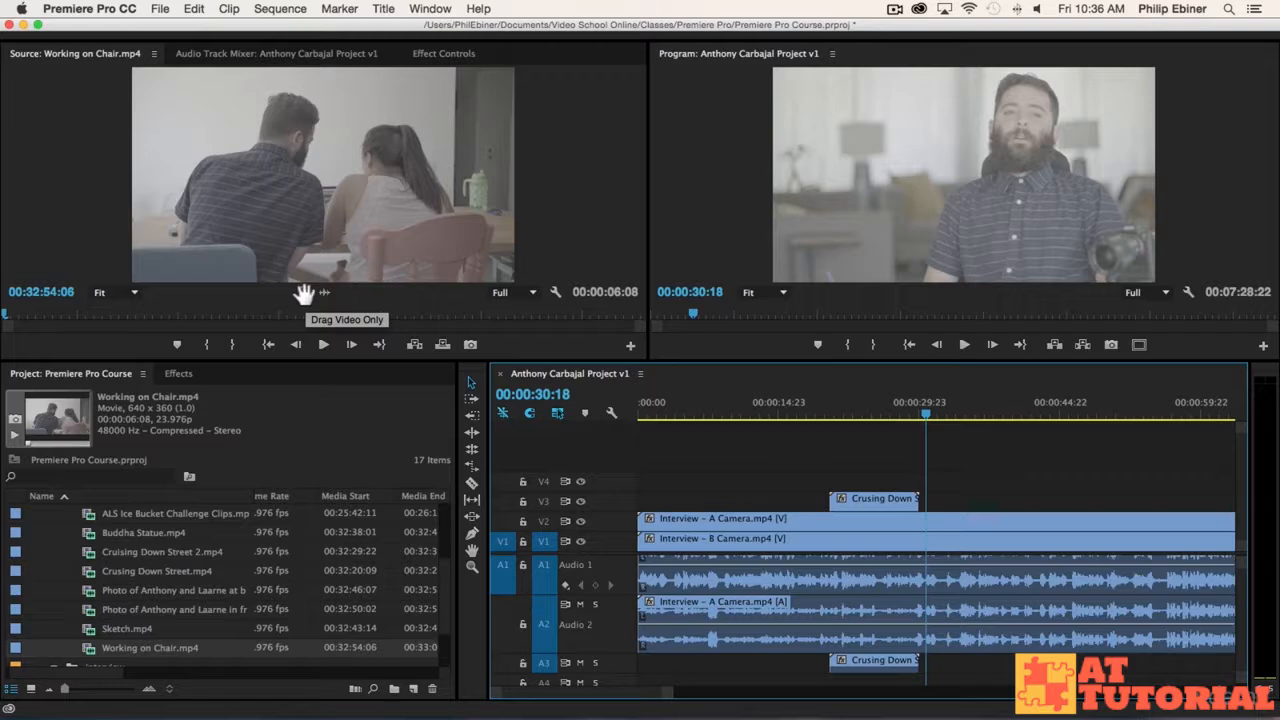
- Try placing only the audio of the Working on Chair clip on A3 after the street clip, and undo it
{"action": "left_click_drag", "start_coordinate": [303, 293], "coordinate": [954, 660]}
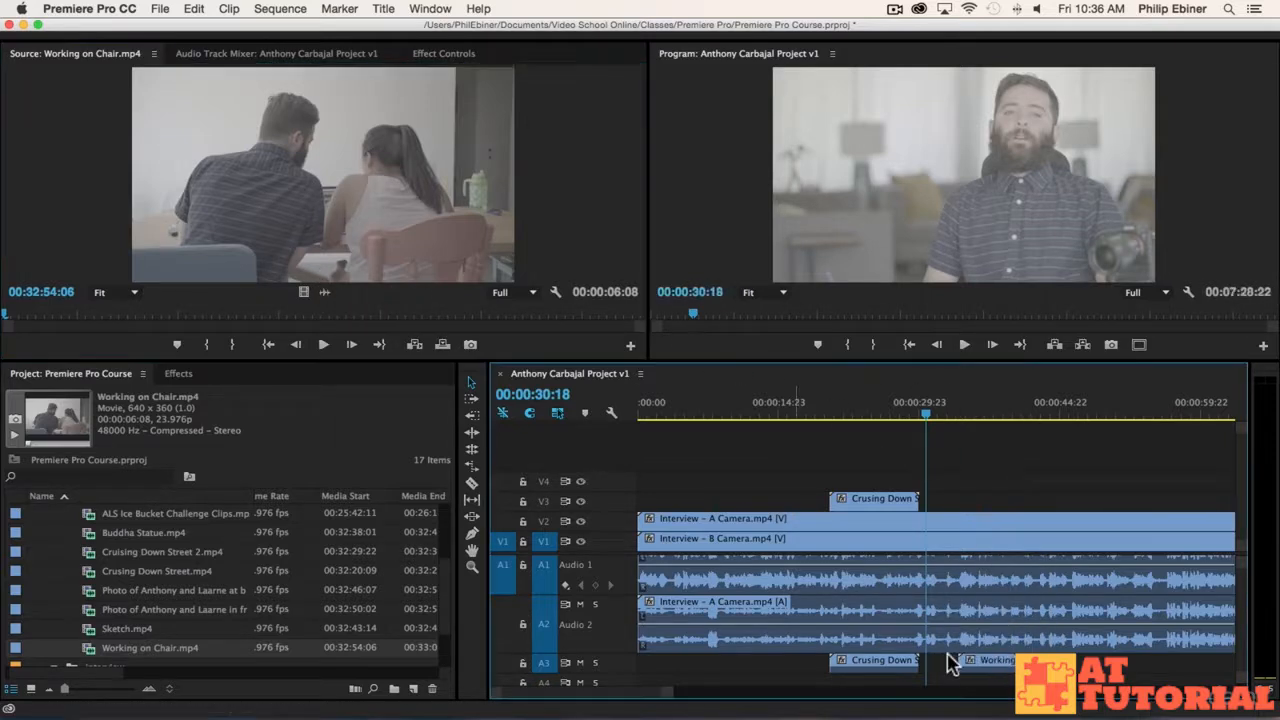
{"action": "key", "text": "super+z"}
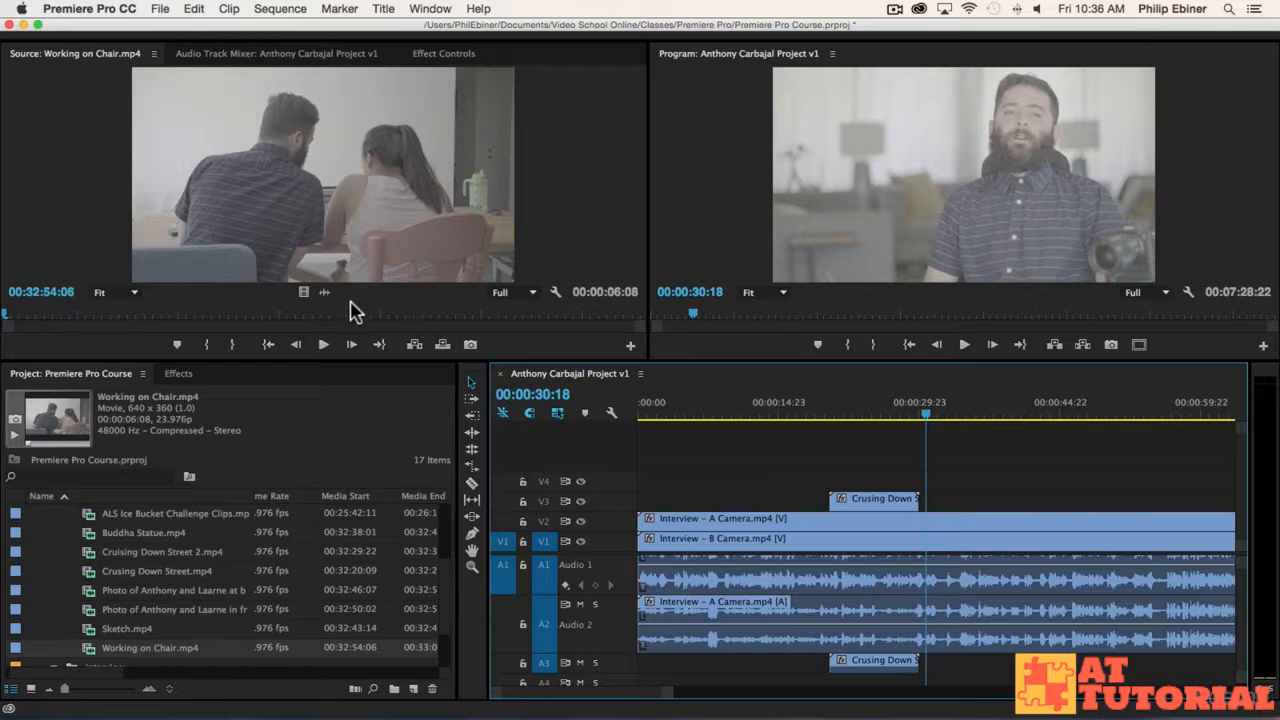
- Play the beginning of the Working on Chair source clip and step back and forth through its frames to source time 00:32:56:03
{"action": "left_click", "coordinate": [323, 345]}
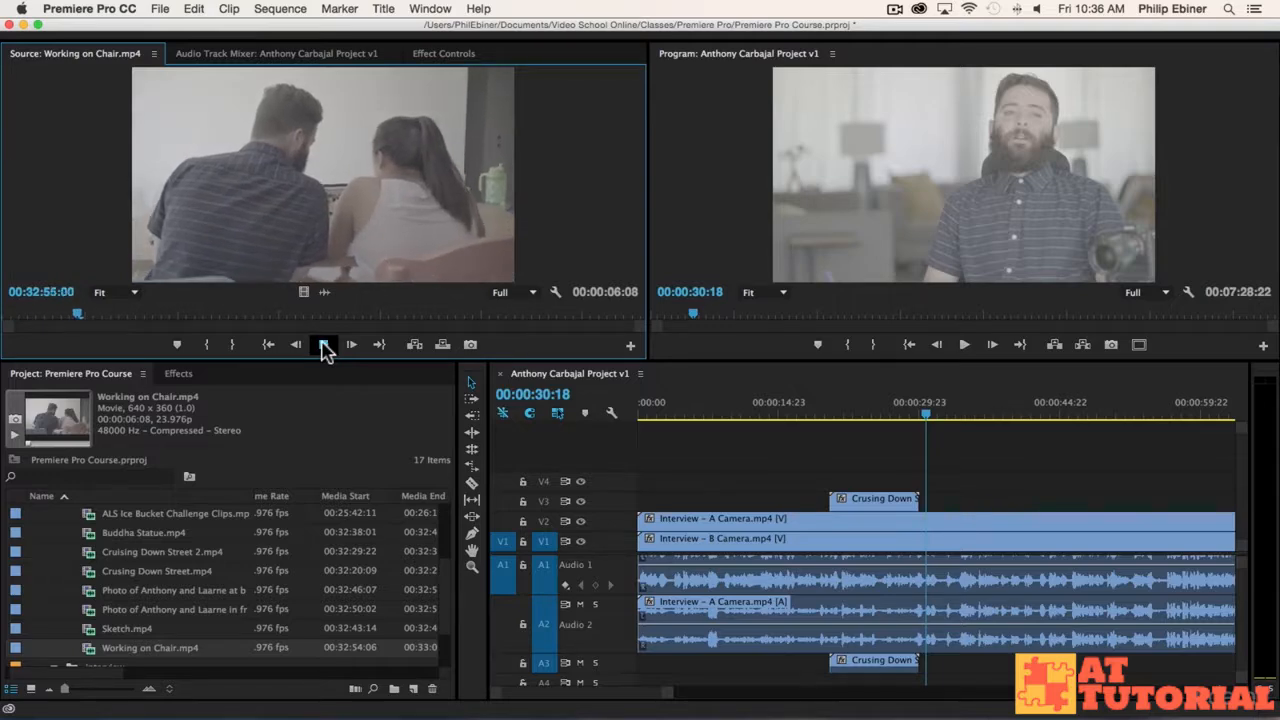
{"action": "left_click", "coordinate": [323, 345]}
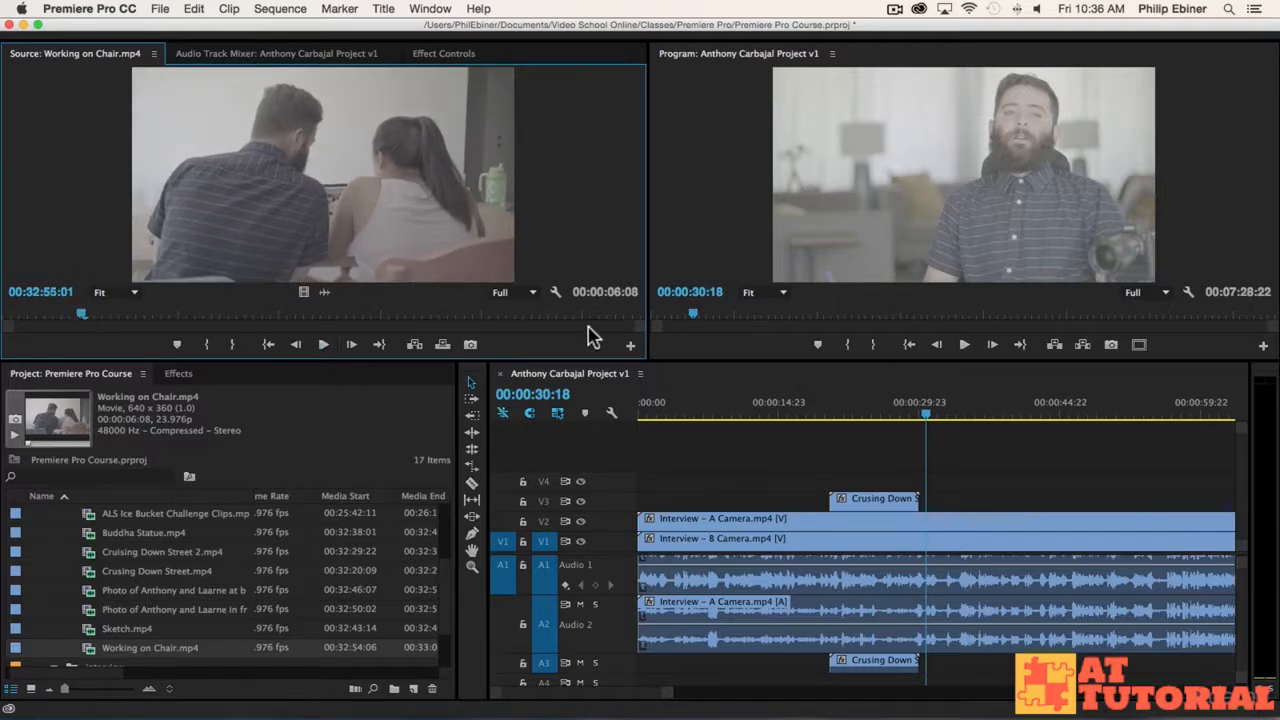
{"action": "mouse_move", "coordinate": [80, 318]}
{"action": "left_mouse_down"}
{"action": "mouse_move", "coordinate": [14, 318]}
{"action": "mouse_move", "coordinate": [259, 318]}
{"action": "mouse_move", "coordinate": [86, 318]}
{"action": "left_mouse_up"}
{"action": "key", "text": "Right"}
{"action": "key", "text": "Right"}
{"action": "key", "text": "Right"}
{"action": "key", "text": "Right"}
{"action": "key", "text": "Right"}
{"action": "key", "text": "Right"}
{"action": "key", "text": "Right"}
{"action": "key", "text": "Right"}
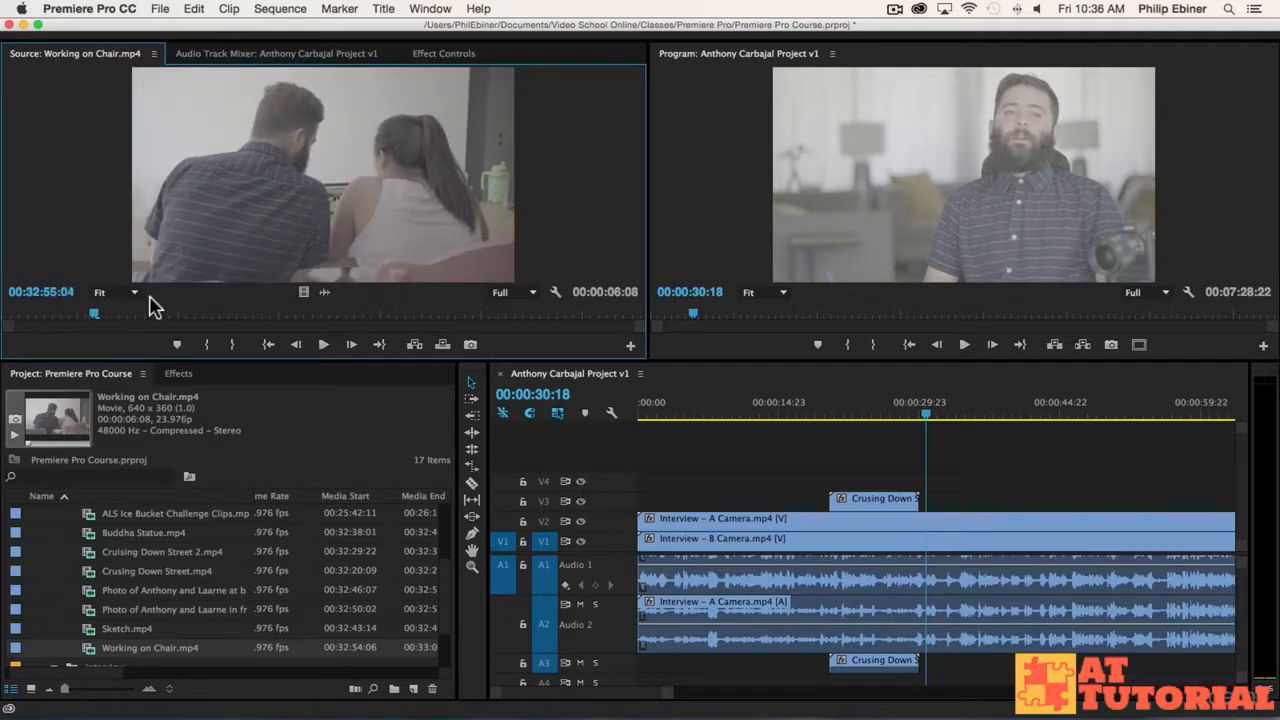
{"action": "key", "text": "Left"}
{"action": "key", "text": "Left"}
{"action": "key", "text": "Left"}
{"action": "key", "text": "Left"}
{"action": "key", "text": "Left"}
{"action": "key", "text": "Left"}
{"action": "key", "text": "Left"}
{"action": "key", "text": "Left"}
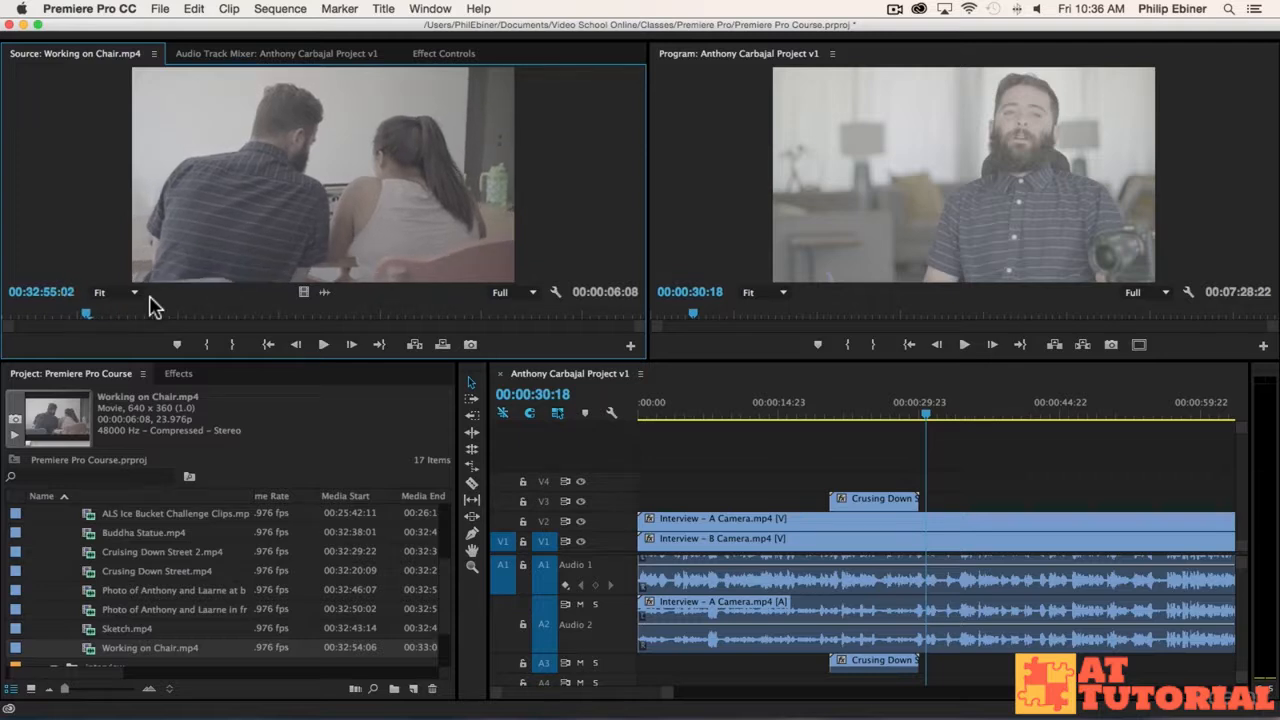
{"action": "key", "text": "Right"}
{"action": "key", "text": "Right"}
{"action": "key", "text": "Right"}
{"action": "key", "text": "Right"}
{"action": "key", "text": "Right"}
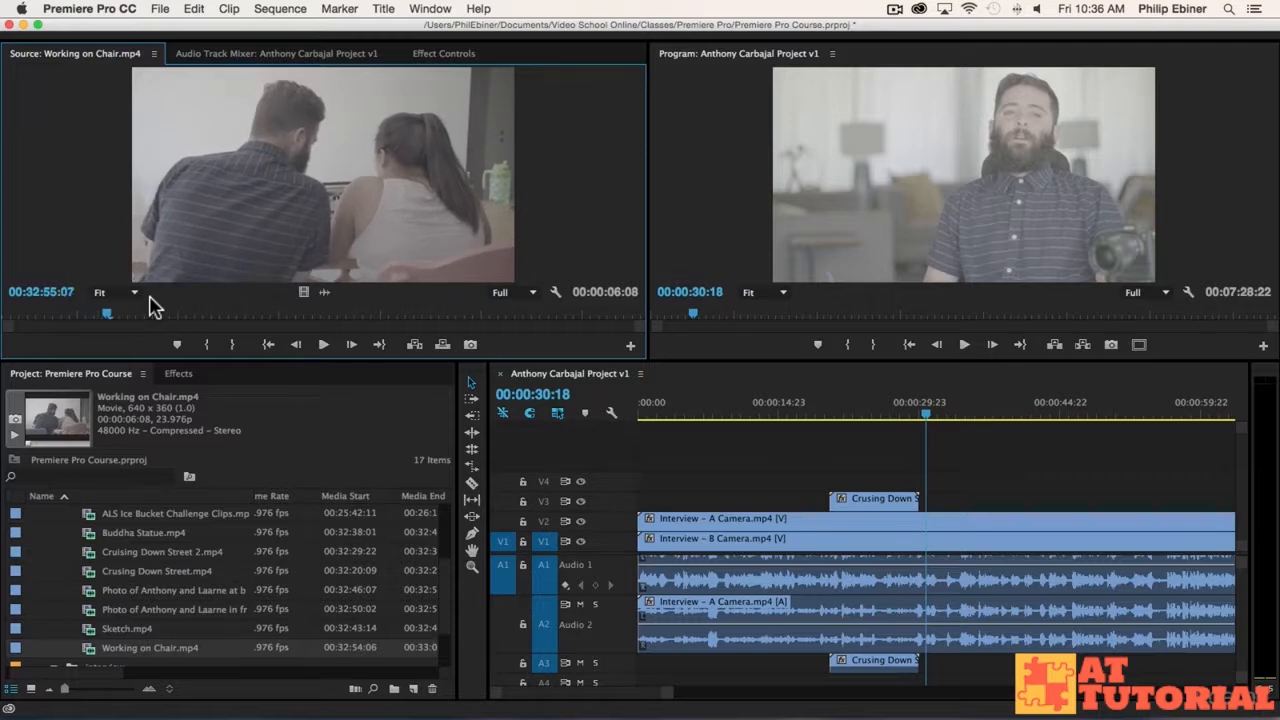
{"action": "key", "text": "Right"}
{"action": "key", "text": "Right"}
{"action": "key", "text": "Right"}
{"action": "key", "text": "Right"}
{"action": "key", "text": "Right"}
{"action": "key", "text": "Right"}
{"action": "key", "text": "Right"}
{"action": "key", "text": "Right"}
{"action": "key", "text": "Right"}
{"action": "key", "text": "Right"}
{"action": "key", "text": "Right"}
{"action": "key", "text": "Right"}
{"action": "key", "text": "Right"}
{"action": "key", "text": "Right"}
{"action": "key", "text": "Right"}
{"action": "key", "text": "Right"}
{"action": "key", "text": "Right"}
{"action": "key", "text": "Right"}
{"action": "key", "text": "Right"}
{"action": "key", "text": "Right"}
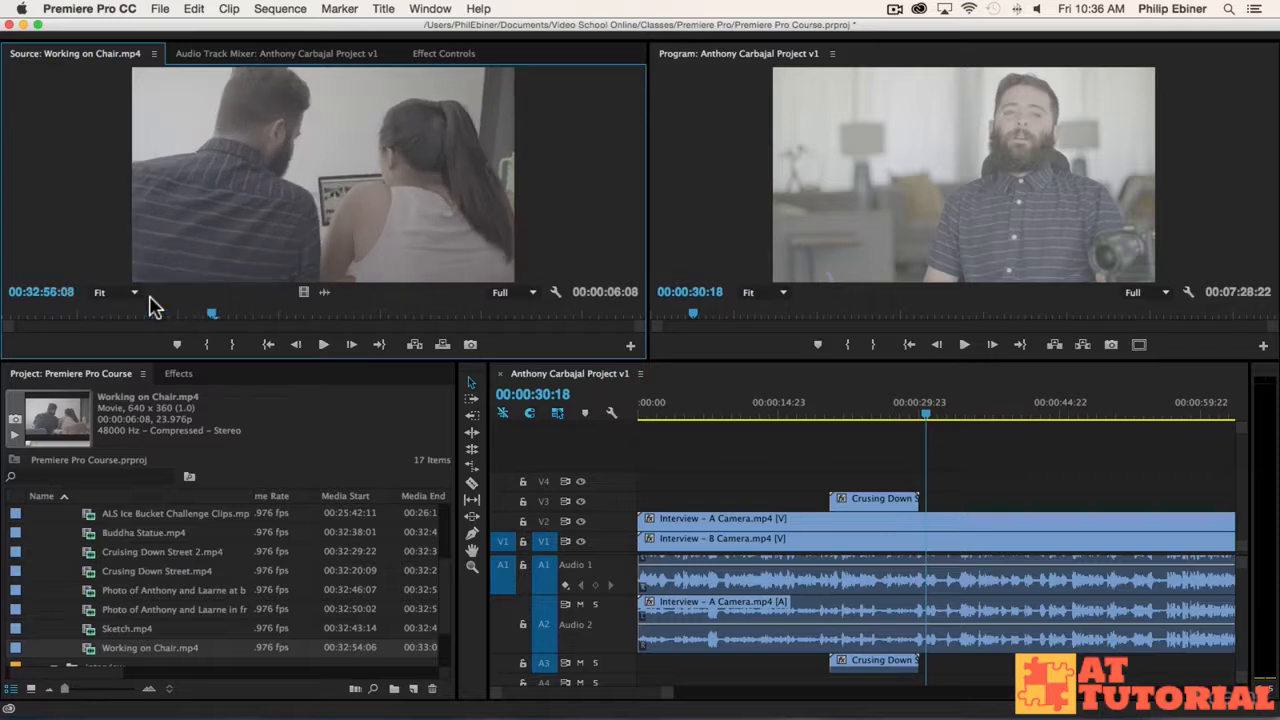
{"action": "key", "text": "Right"}
{"action": "key", "text": "Right"}
{"action": "key", "text": "Right"}
{"action": "key", "text": "Right"}
{"action": "key", "text": "Right"}
{"action": "key", "text": "Right"}
{"action": "key", "text": "Right"}
{"action": "key", "text": "Right"}
{"action": "key", "text": "Right"}
{"action": "key", "text": "Right"}
{"action": "key", "text": "Right"}
{"action": "key", "text": "Right"}
{"action": "key", "text": "Right"}
{"action": "key", "text": "Right"}
{"action": "key", "text": "Right"}
{"action": "key", "text": "Right"}
{"action": "key", "text": "Right"}
{"action": "key", "text": "Right"}
{"action": "key", "text": "Right"}
{"action": "key", "text": "Right"}
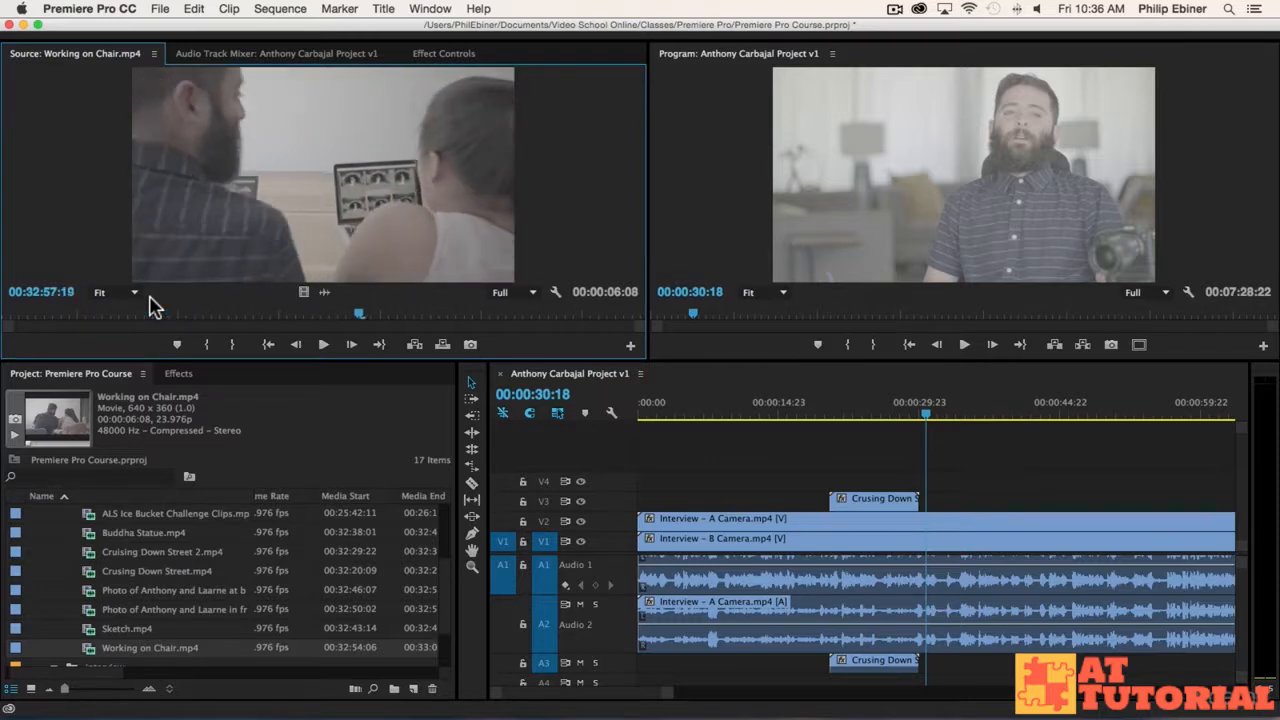
{"action": "key", "text": "Left"}
{"action": "key", "text": "Left"}
{"action": "key", "text": "Left"}
{"action": "key", "text": "Left"}
{"action": "key", "text": "Left"}
{"action": "key", "text": "Left"}
{"action": "key", "text": "Left"}
{"action": "key", "text": "Left"}
{"action": "key", "text": "Left"}
{"action": "key", "text": "Left"}
{"action": "key", "text": "Left"}
{"action": "key", "text": "Left"}
{"action": "key", "text": "Left"}
{"action": "key", "text": "Left"}
{"action": "key", "text": "Left"}
{"action": "key", "text": "Left"}
{"action": "key", "text": "Left"}
{"action": "key", "text": "Left"}
{"action": "key", "text": "Left"}
{"action": "key", "text": "Left"}
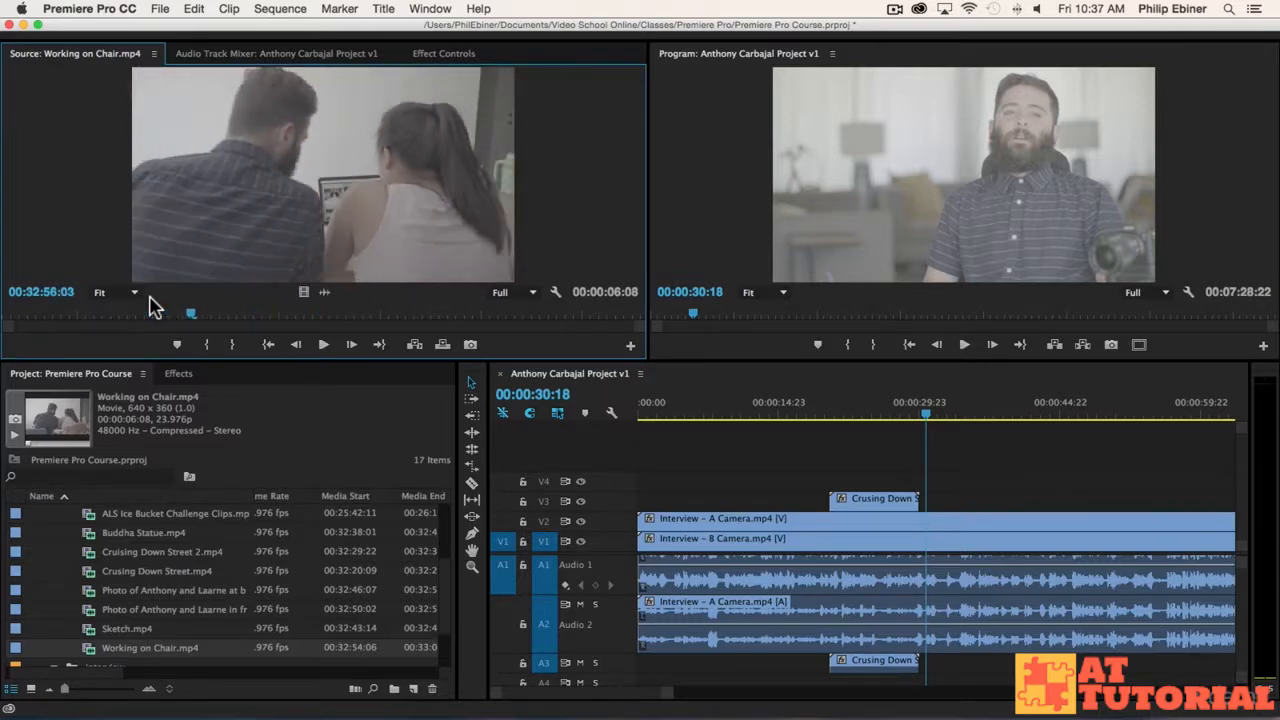
- Step the Working on Chair source back to 00:32:55:02 and mark the In point there
{"action": "key", "text": "Left"}
{"action": "key", "text": "Left"}
{"action": "key", "text": "Left"}
{"action": "key", "text": "Left"}
{"action": "key", "text": "Left"}
{"action": "key", "text": "Left"}
{"action": "key", "text": "Left"}
{"action": "key", "text": "Left"}
{"action": "key", "text": "Left"}
{"action": "key", "text": "Left"}
{"action": "key", "text": "Left"}
{"action": "key", "text": "Left"}
{"action": "key", "text": "Left"}
{"action": "key", "text": "Left"}
{"action": "key", "text": "Left"}
{"action": "key", "text": "Left"}
{"action": "key", "text": "Left"}
{"action": "key", "text": "Left"}
{"action": "key", "text": "Left"}
{"action": "key", "text": "Left"}
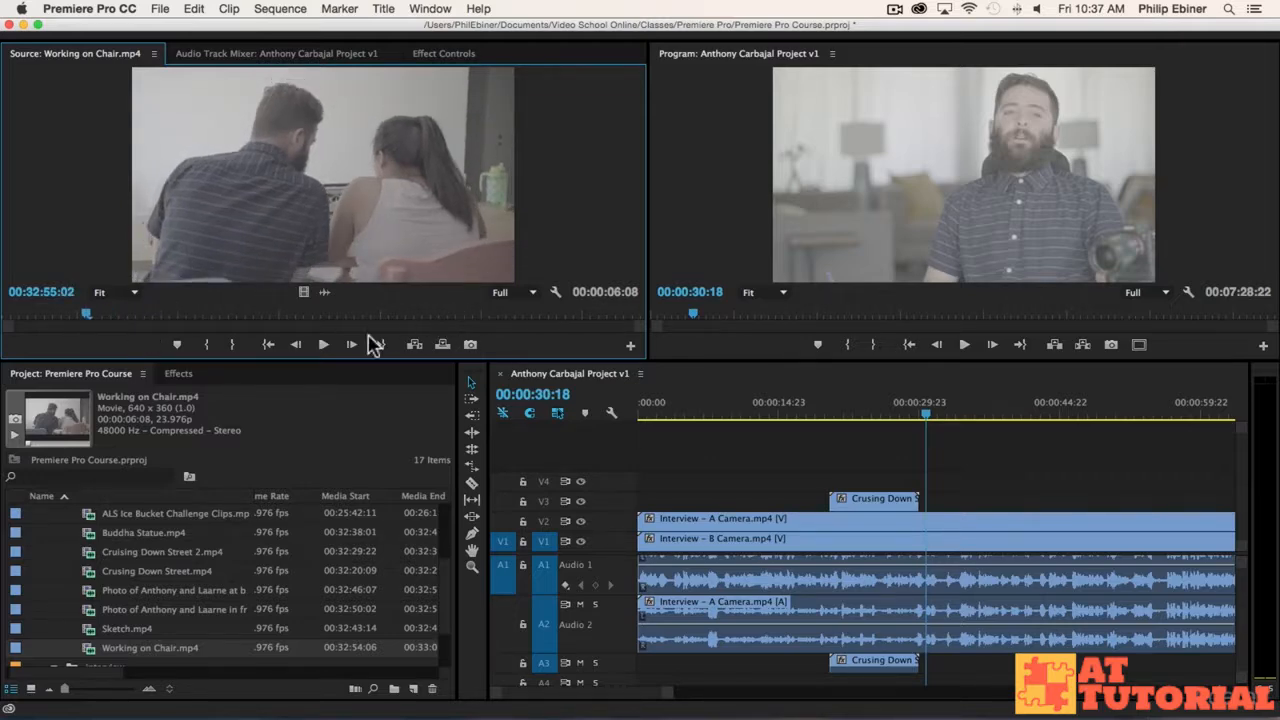
{"action": "left_click", "coordinate": [206, 350]}
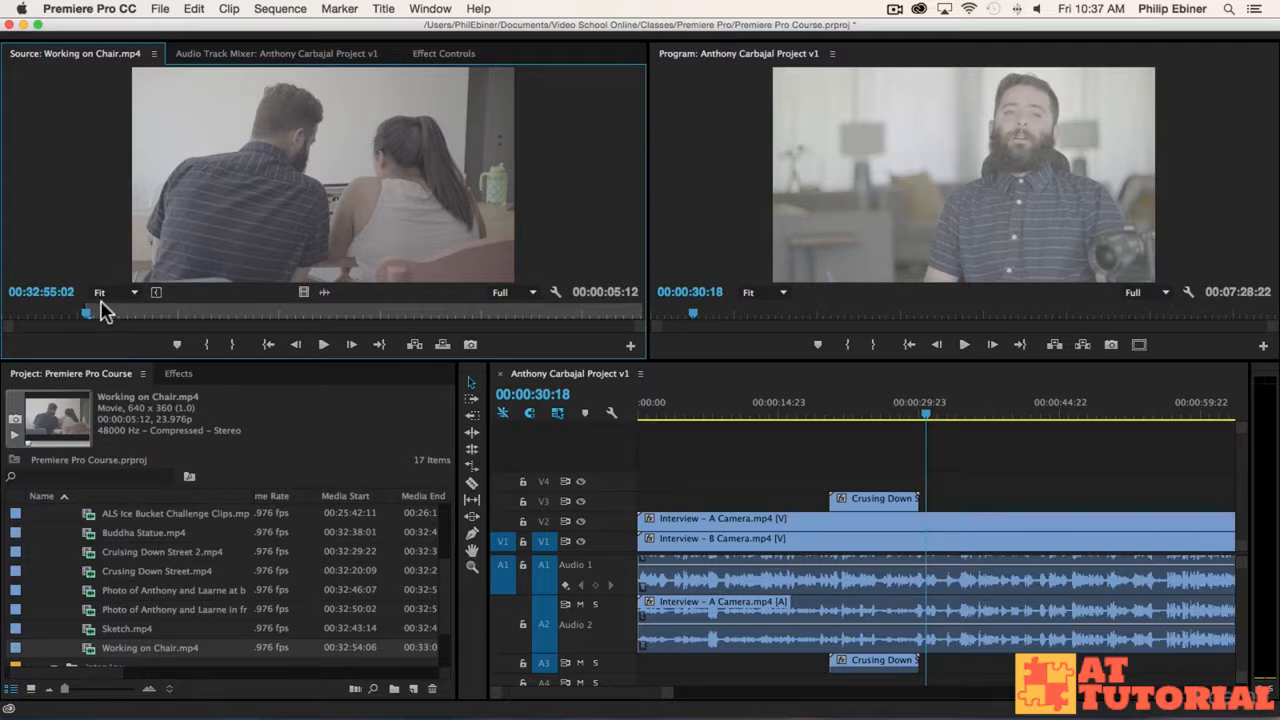
- Play the Working on Chair source on to 00:32:58:22 and mark the Out point there
{"action": "key", "text": "space"}
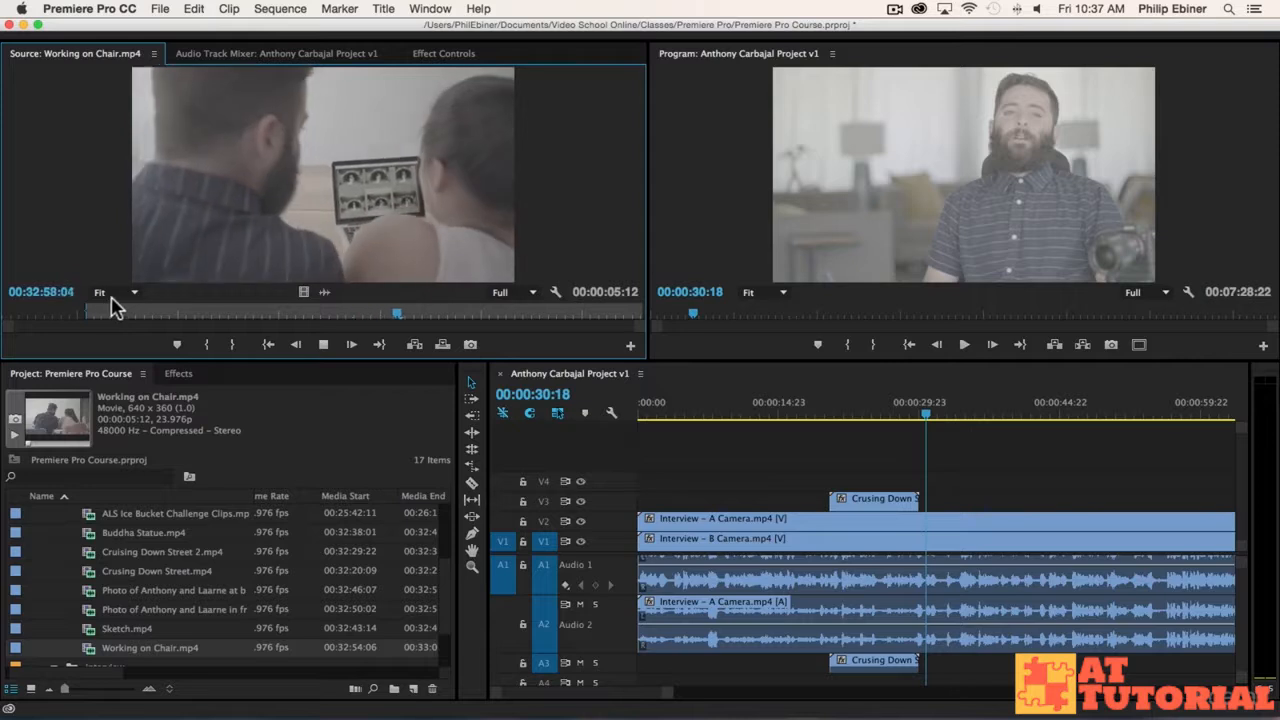
{"action": "key", "text": "space"}
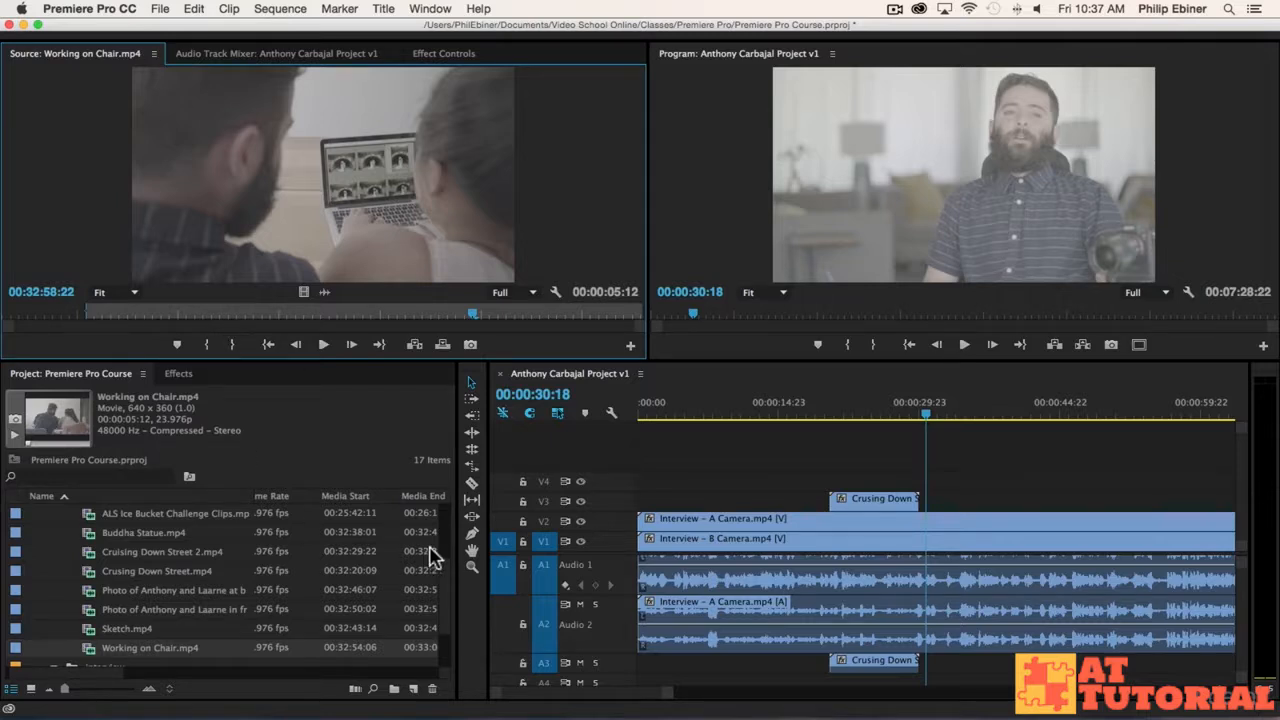
{"action": "key", "text": "o"}
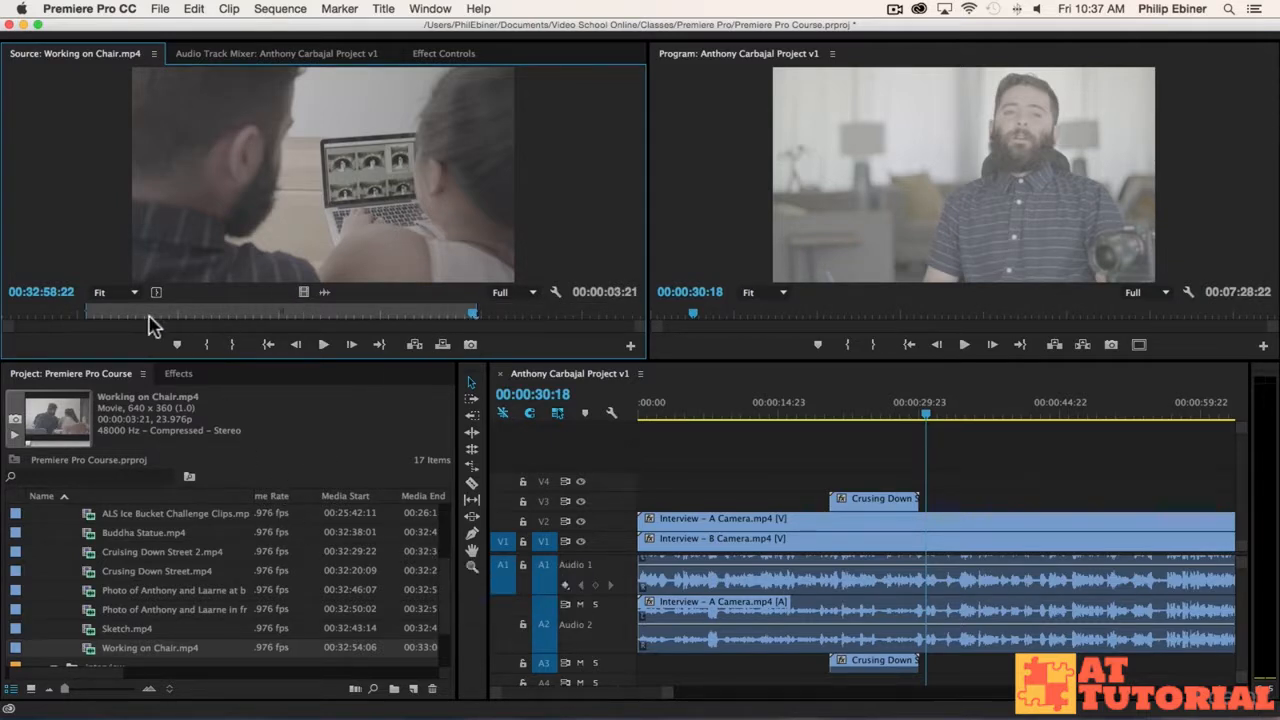
- Place the marked Working on Chair portion on V3 a little after the street clip and play the sequence through it
{"action": "left_click_drag", "start_coordinate": [340, 190], "coordinate": [978, 503]}
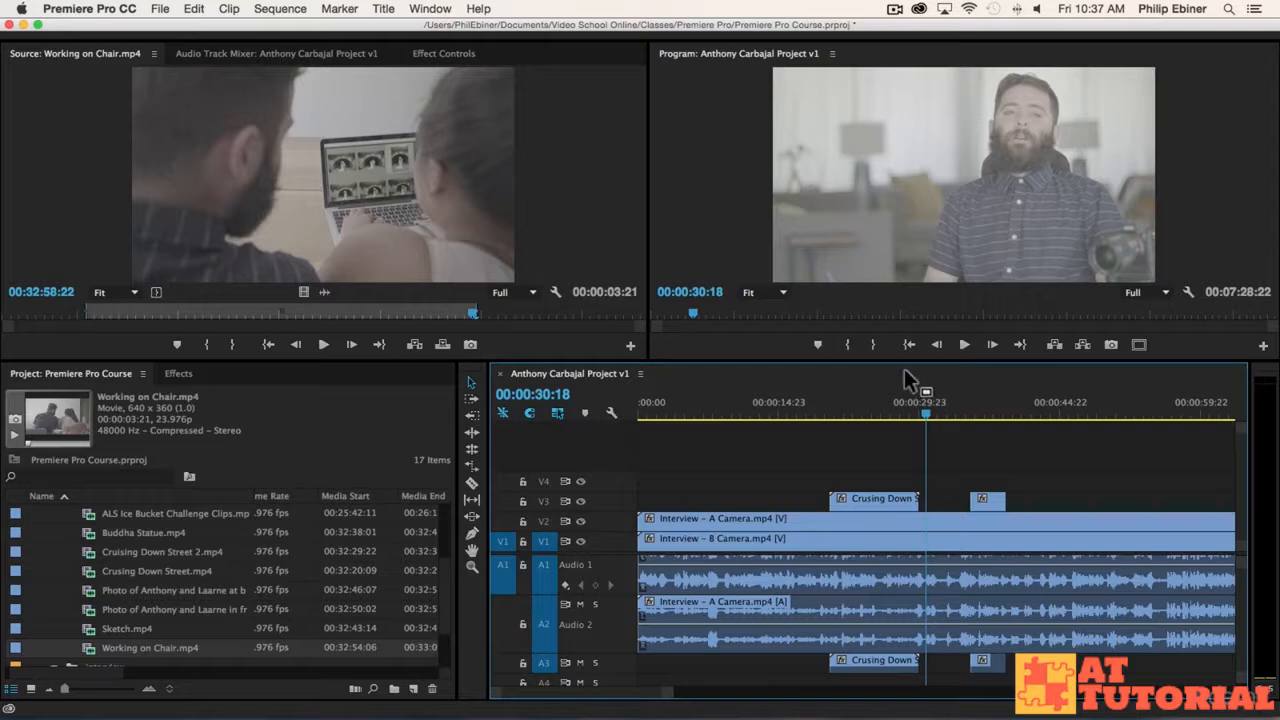
{"action": "left_click", "coordinate": [958, 406]}
{"action": "key", "text": "space"}
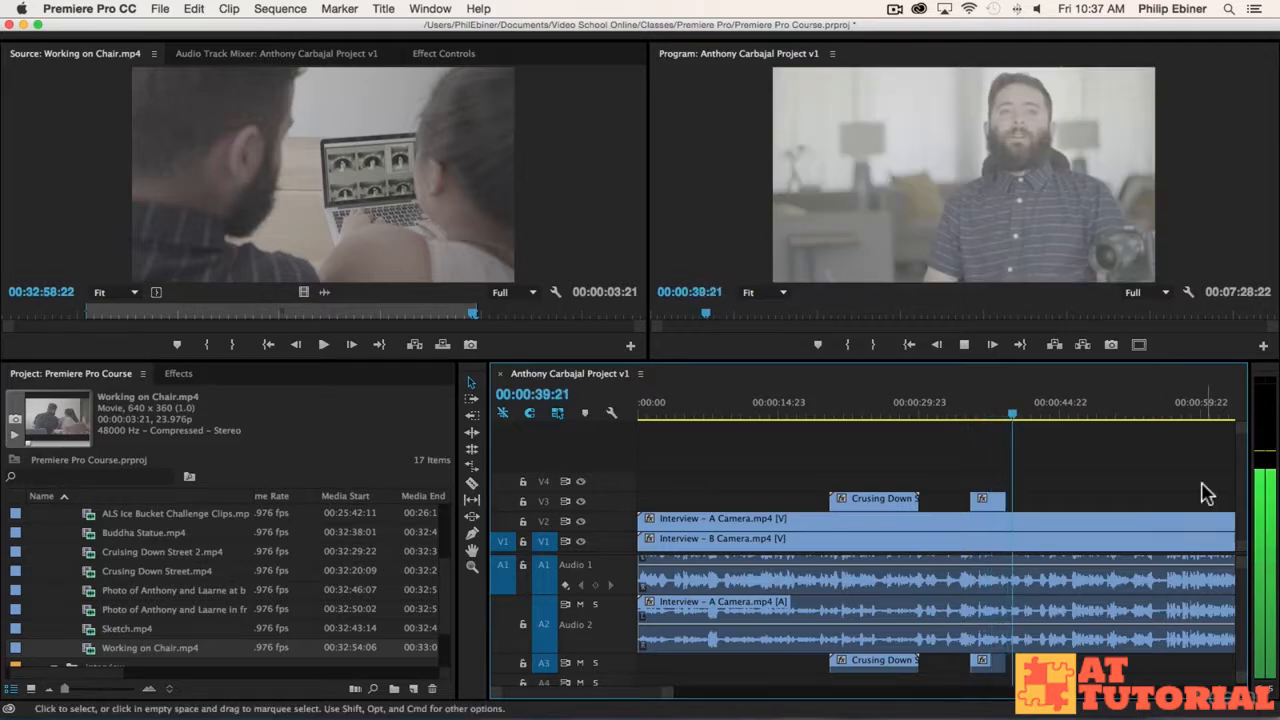
{"action": "key", "text": "space"}
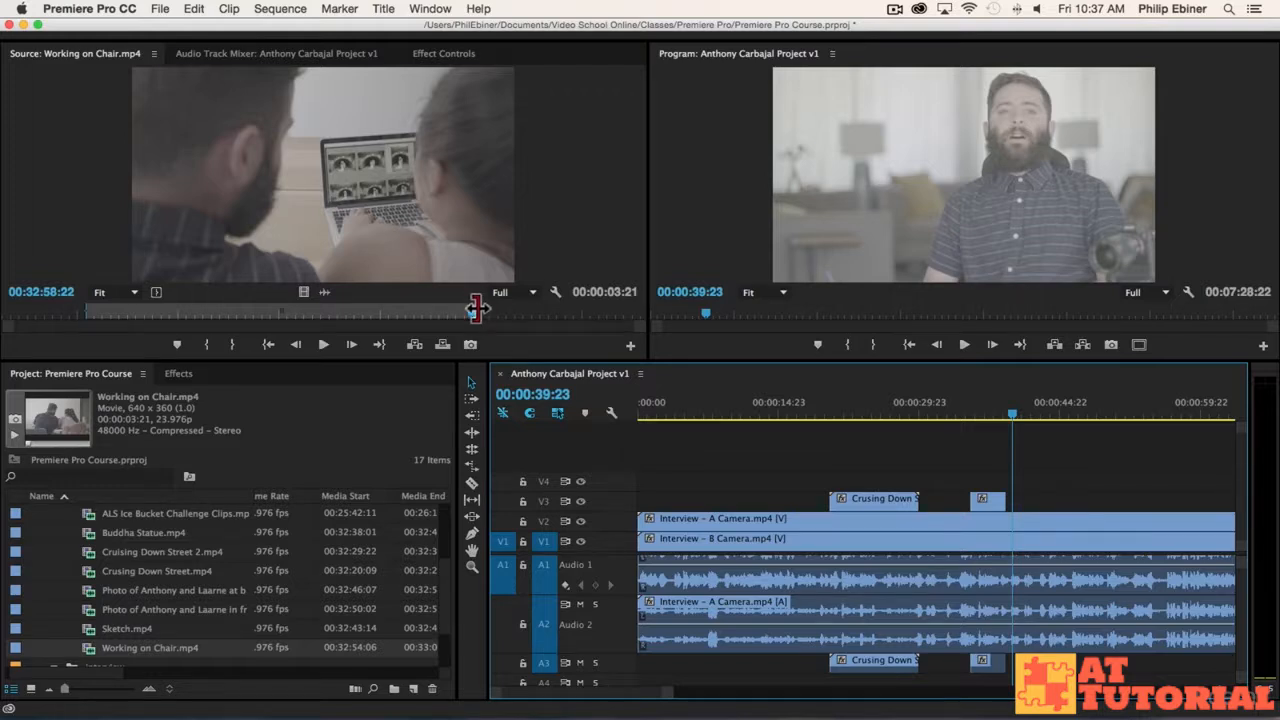
- Extend the source Out point to a marked duration of 00:00:04:11, try placing the longer portion on V3 after the first one, and undo the placement
{"action": "left_click_drag", "start_coordinate": [477, 309], "coordinate": [530, 316]}
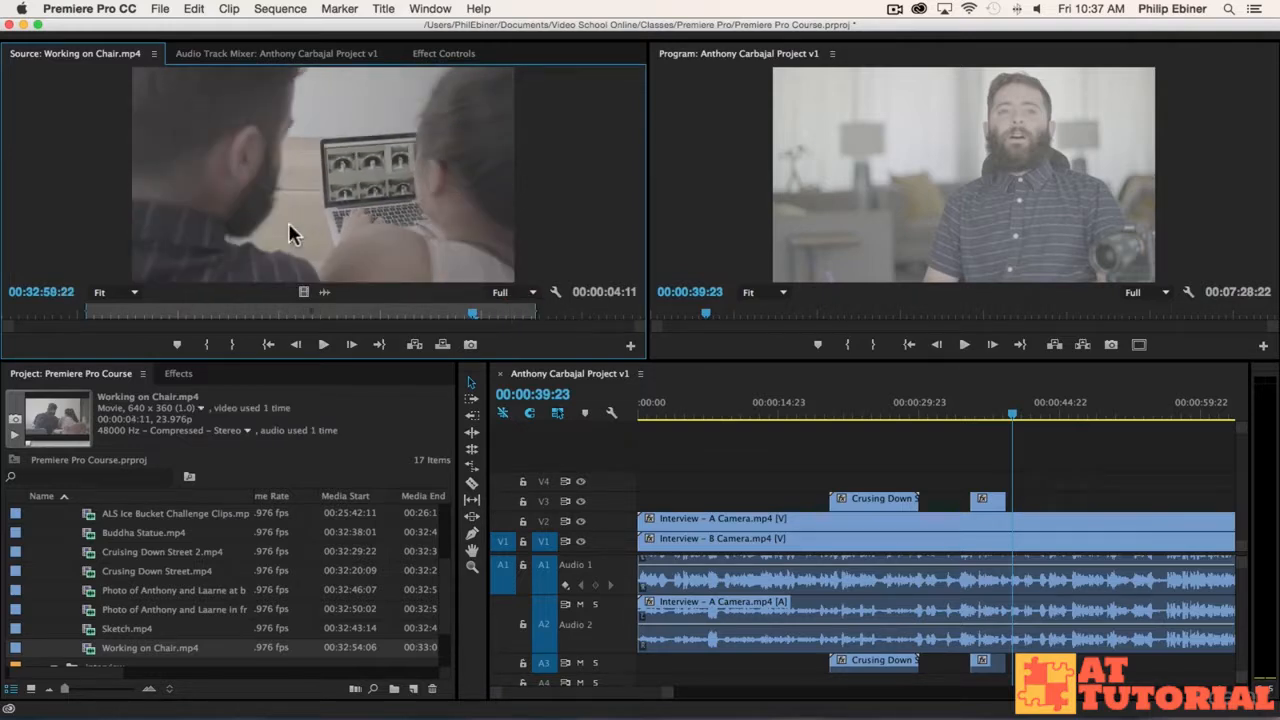
{"action": "left_click_drag", "start_coordinate": [288, 232], "coordinate": [1060, 498]}
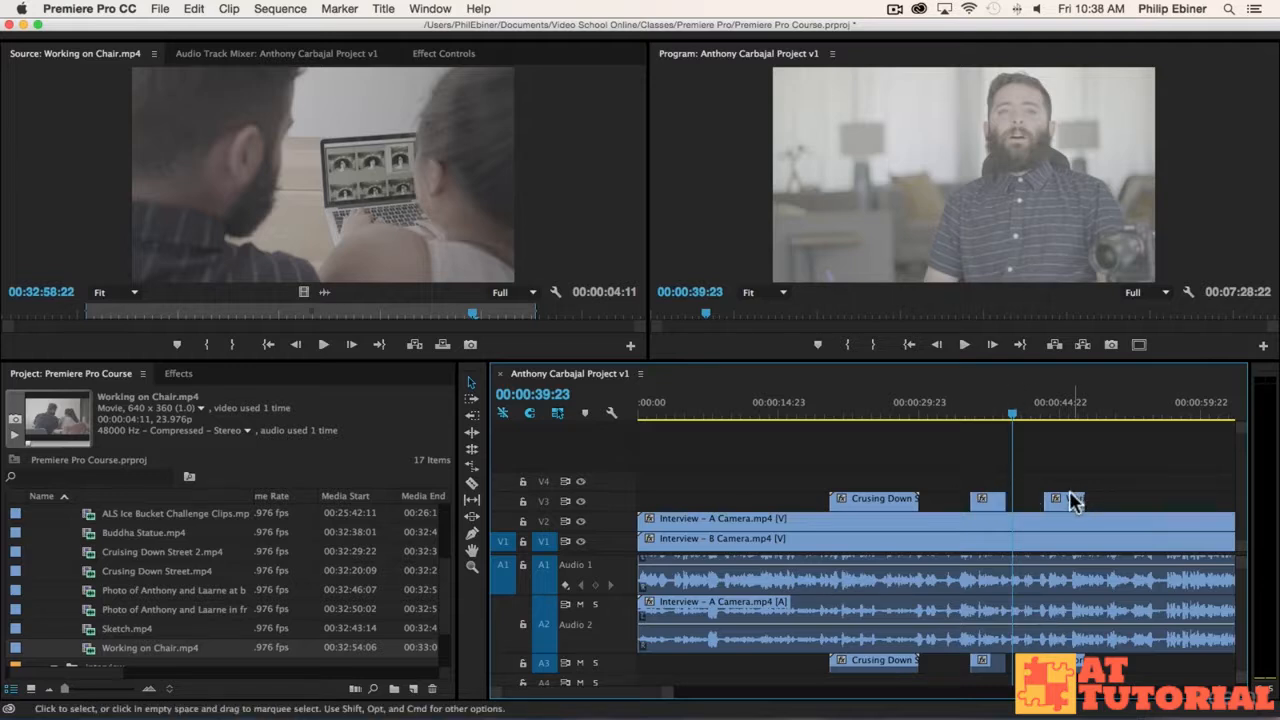
{"action": "key", "text": "super+z"}
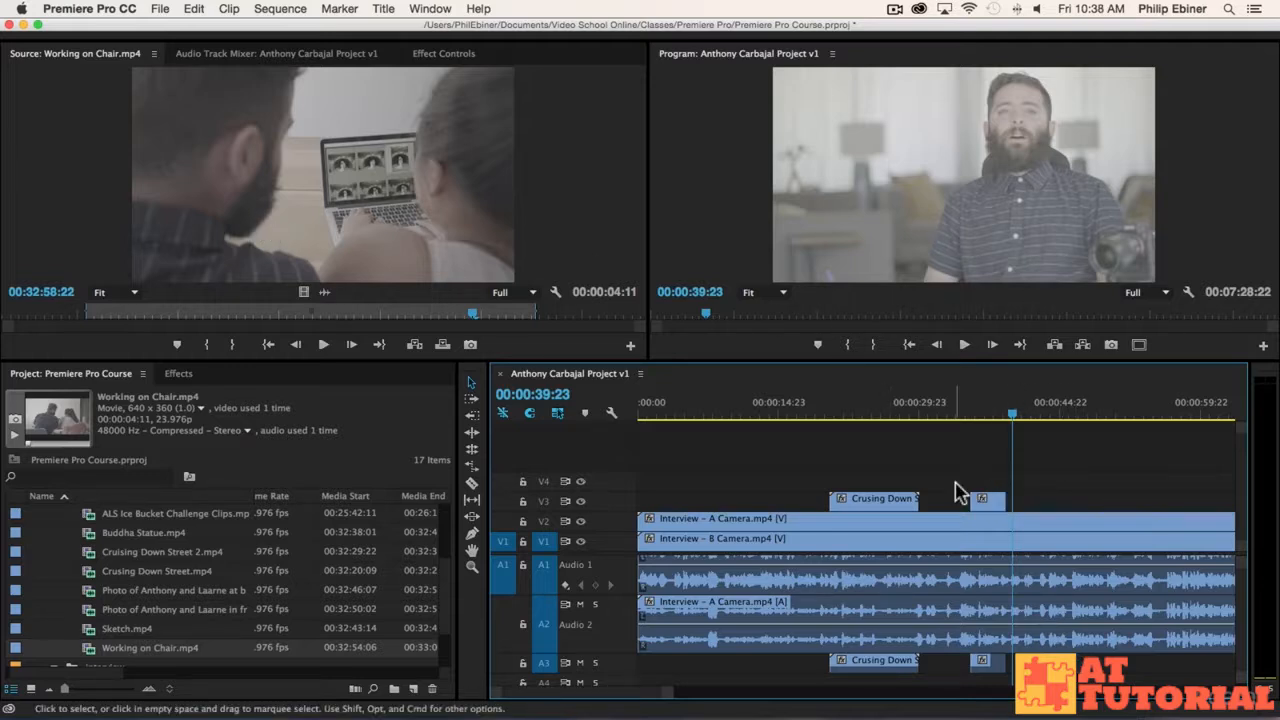
- Scrub through the placed chair clip in the sequence and extend the source Out point to a marked duration of 00:00:05:04
{"action": "left_click", "coordinate": [984, 414]}
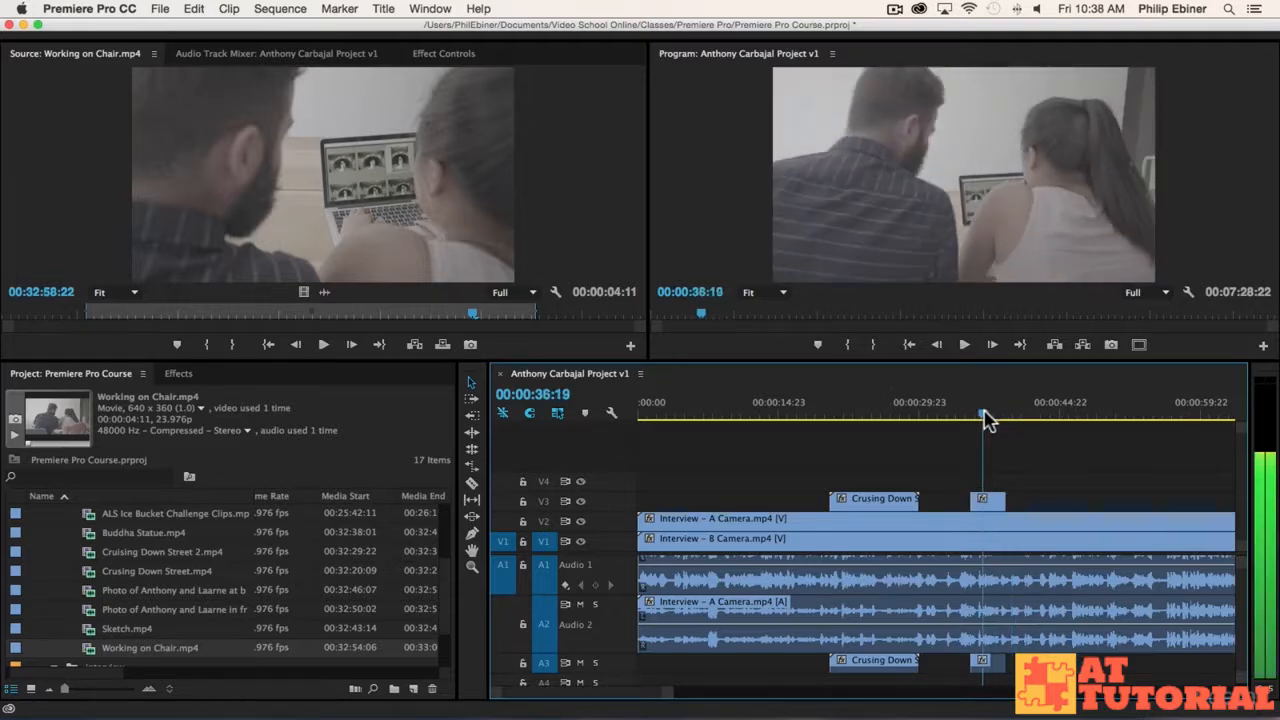
{"action": "left_click_drag", "start_coordinate": [984, 418], "coordinate": [1000, 417]}
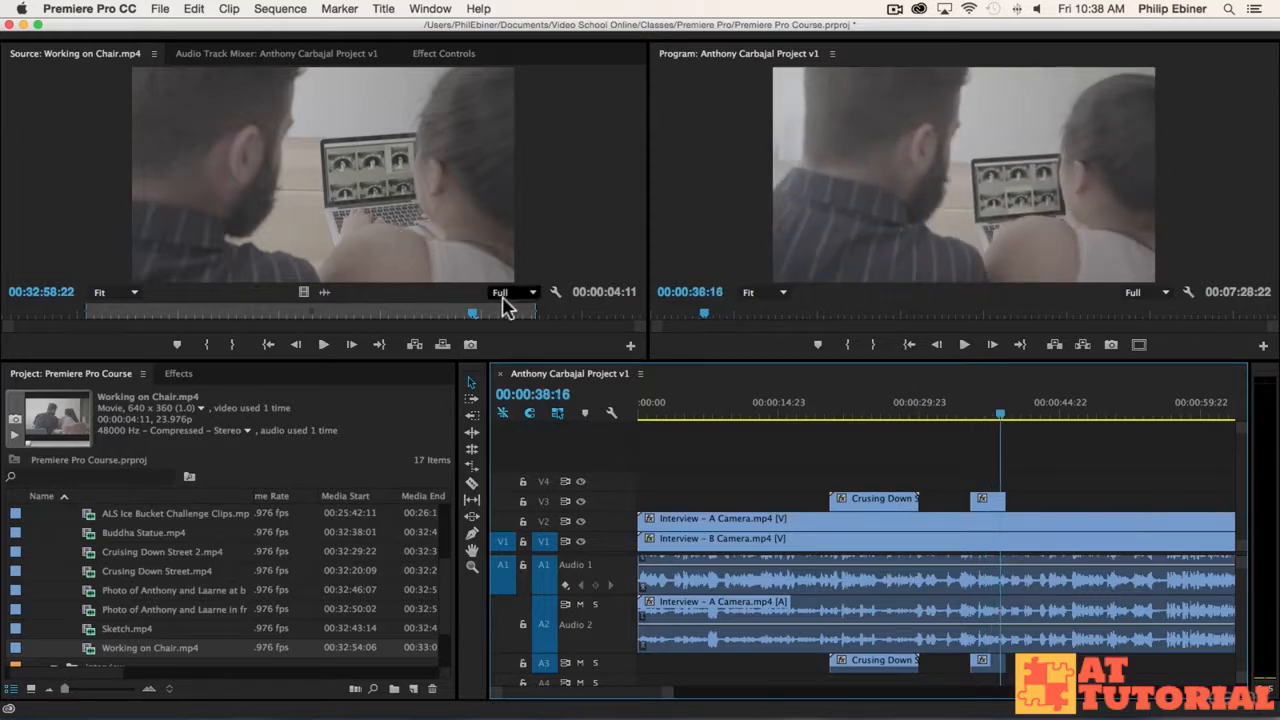
{"action": "left_click", "coordinate": [533, 311]}
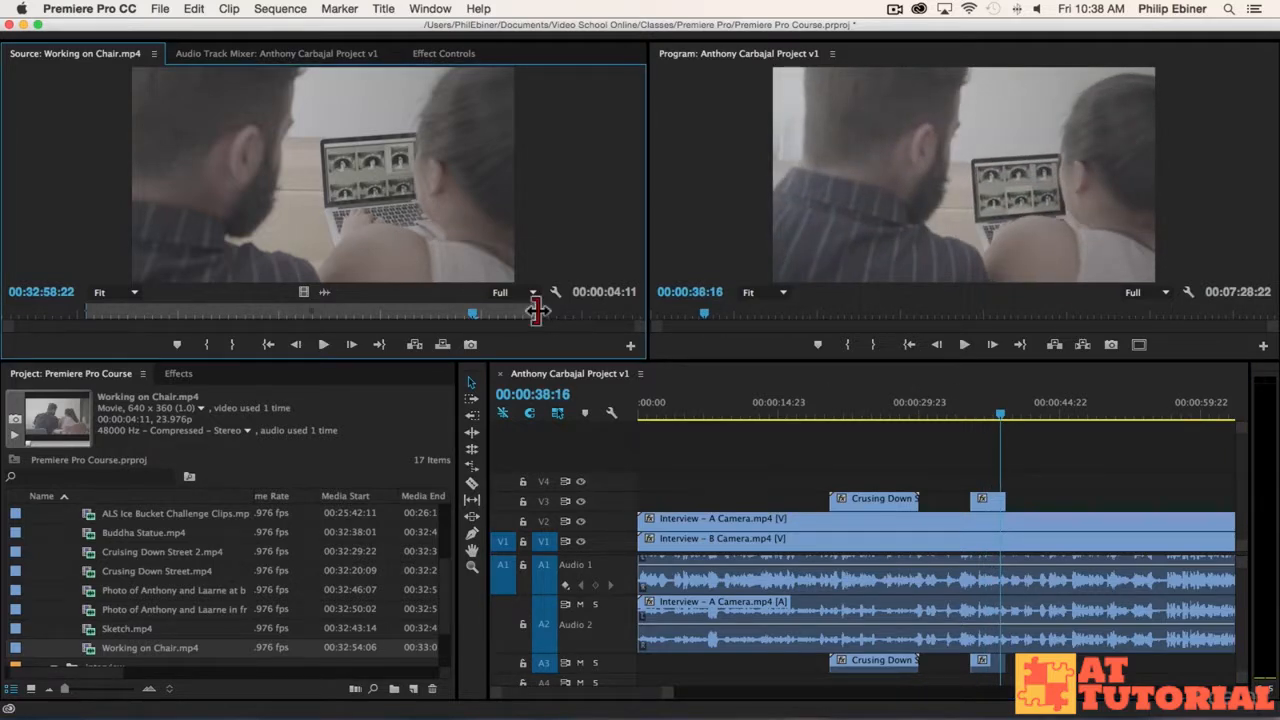
{"action": "left_click_drag", "start_coordinate": [536, 311], "coordinate": [607, 310]}
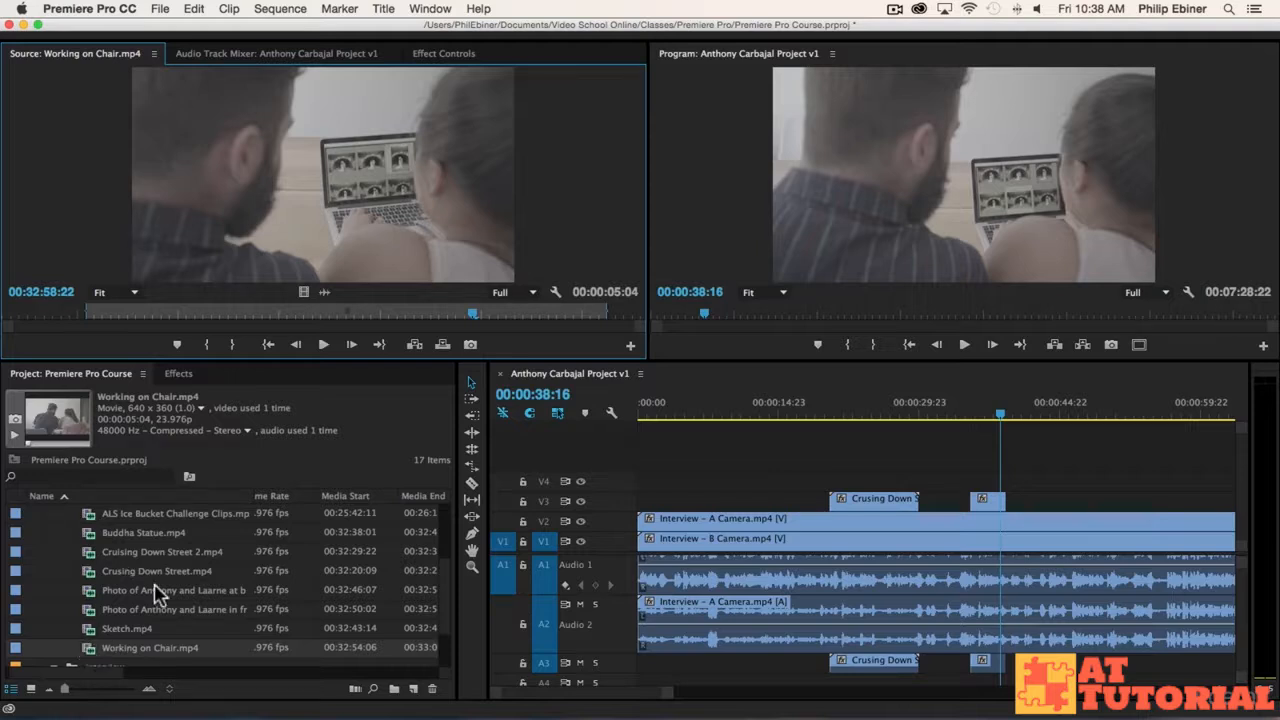
- Try placing Working on Chair.mp4 from the project on V4 above the existing chair clip, and delete that copy
{"action": "mouse_move", "coordinate": [985, 498]}
{"action": "left_mouse_down"}
{"action": "mouse_move", "coordinate": [1045, 520]}
{"action": "mouse_move", "coordinate": [978, 484]}
{"action": "mouse_move", "coordinate": [990, 486]}
{"action": "left_mouse_up"}
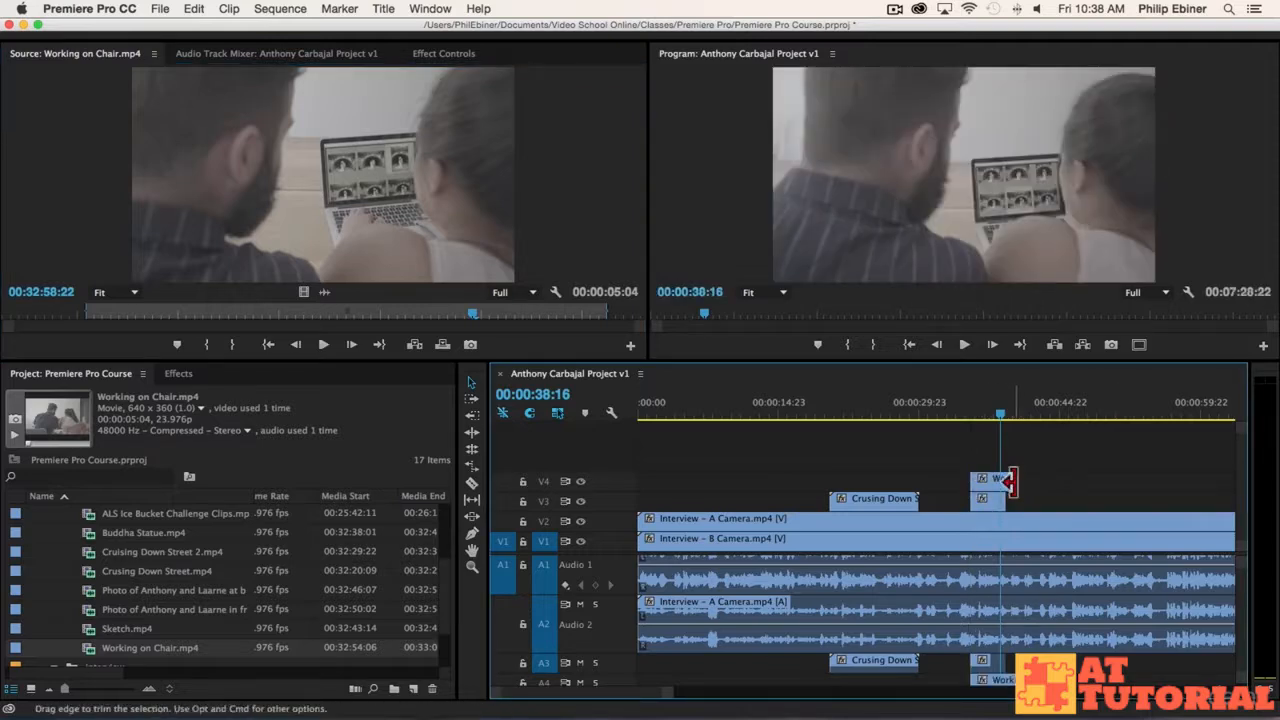
{"action": "left_click", "coordinate": [995, 485]}
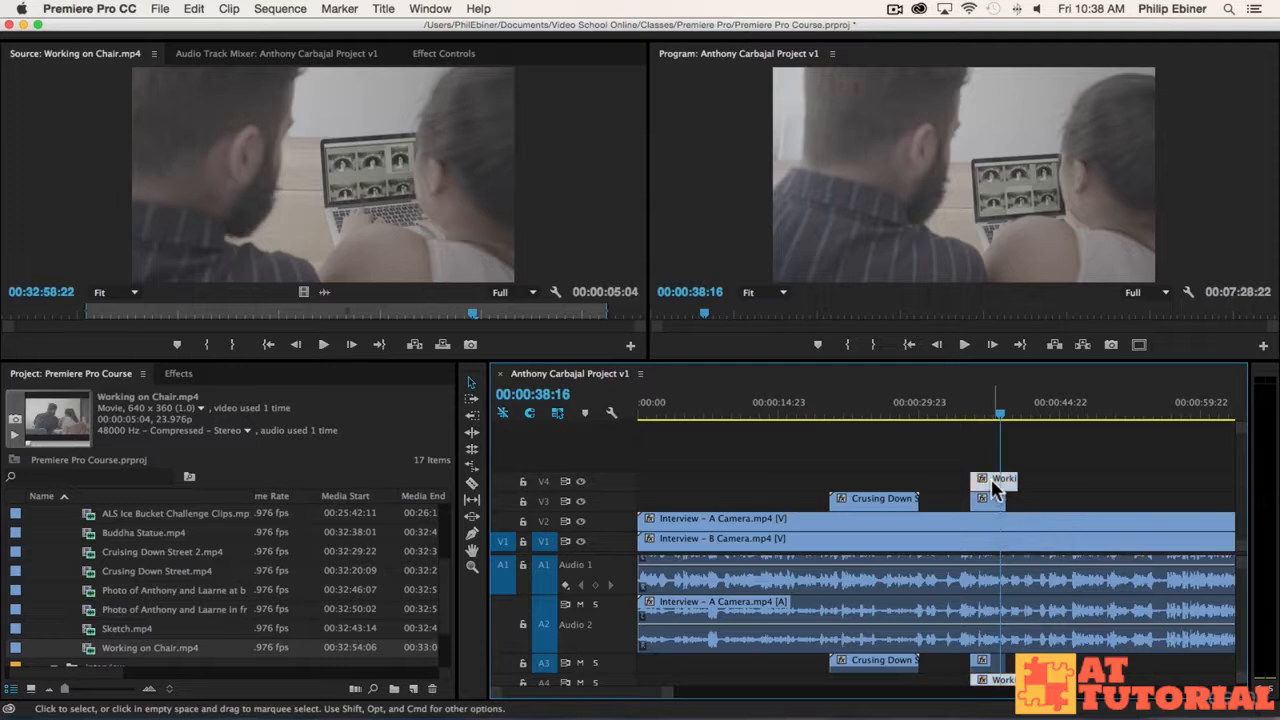
{"action": "key", "text": "Delete"}
- Try inserting the marked chair footage on V1 at 00:00:46:00, and undo the insert
{"action": "left_click", "coordinate": [1012, 418]}
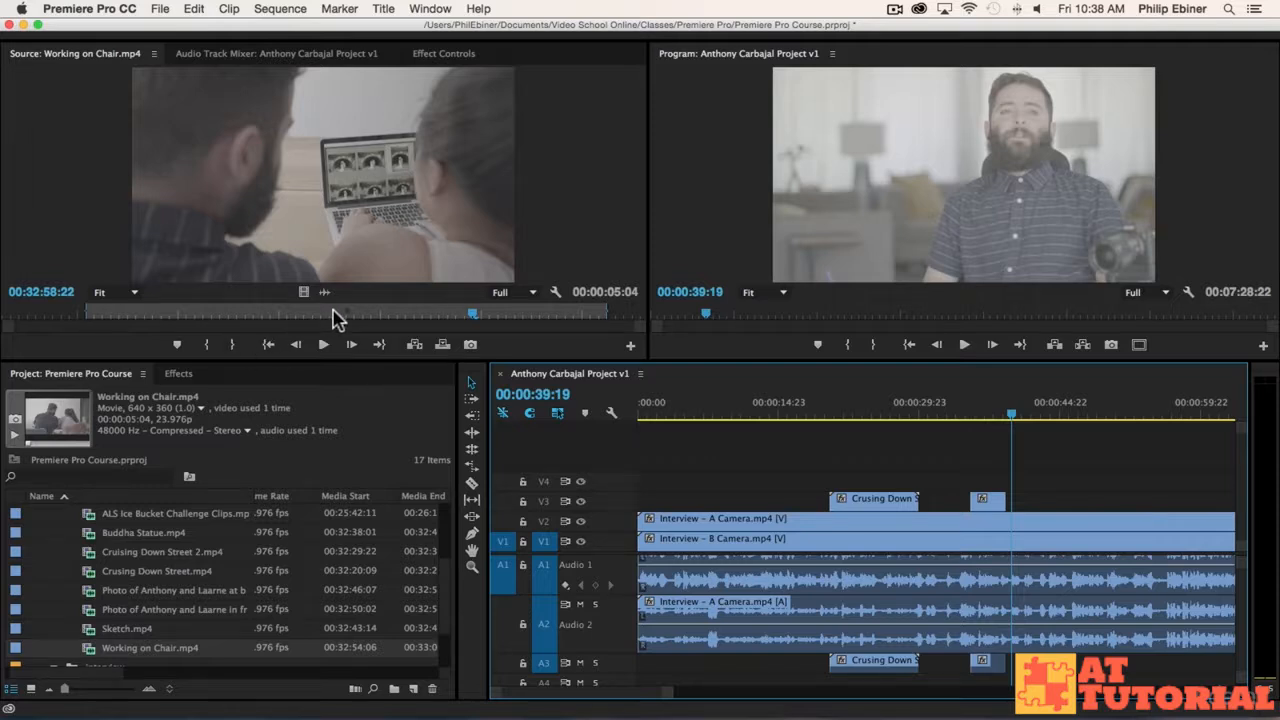
{"action": "left_click", "coordinate": [416, 346]}
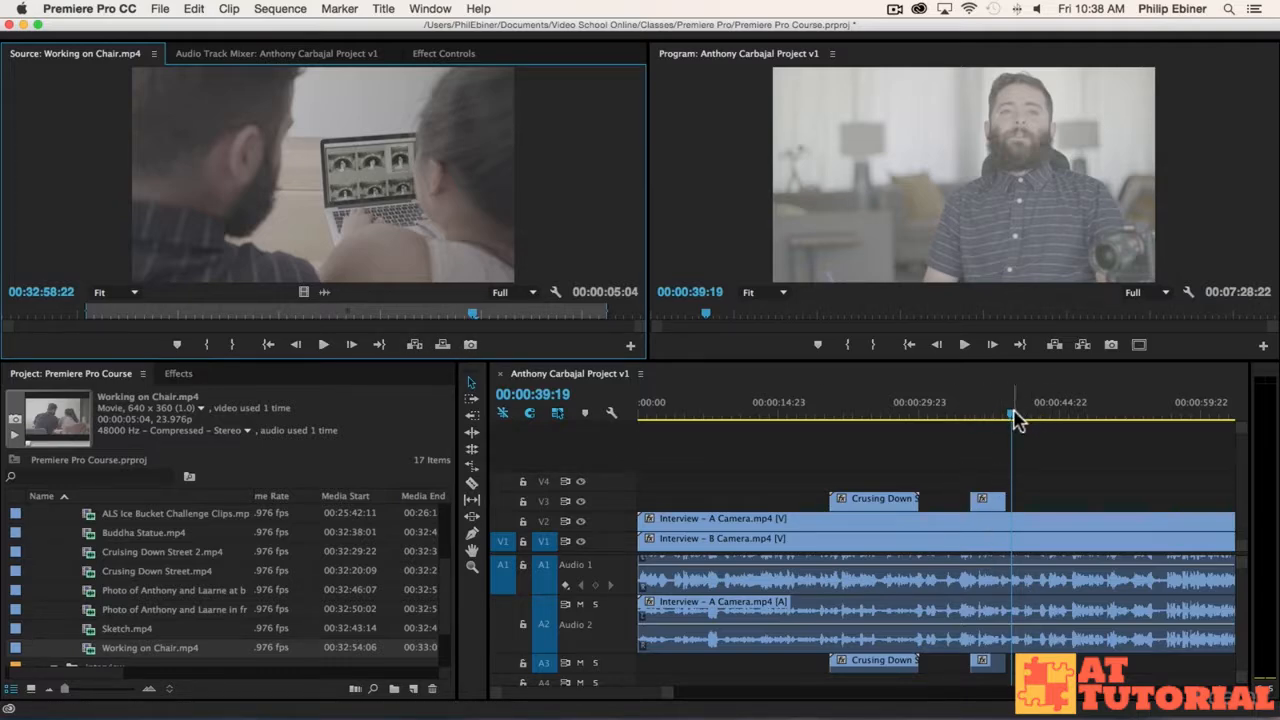
{"action": "left_click_drag", "start_coordinate": [1013, 420], "coordinate": [1069, 421]}
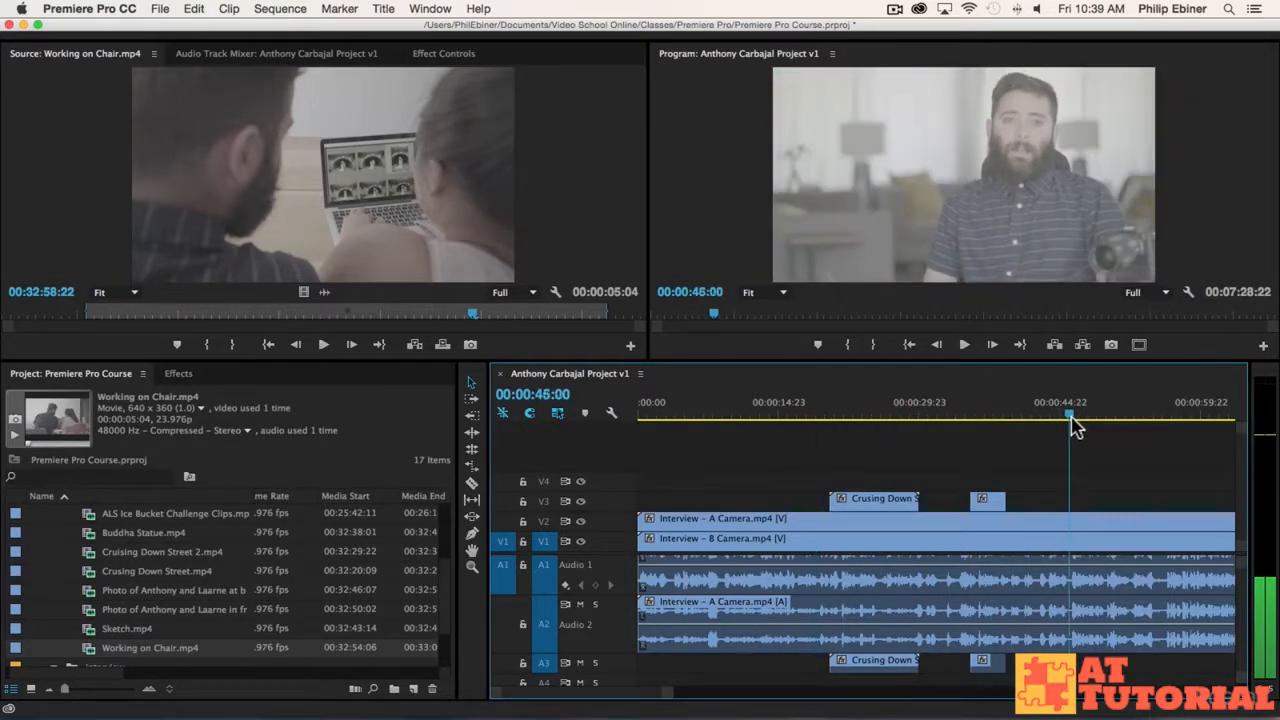
{"action": "left_click", "coordinate": [414, 344]}
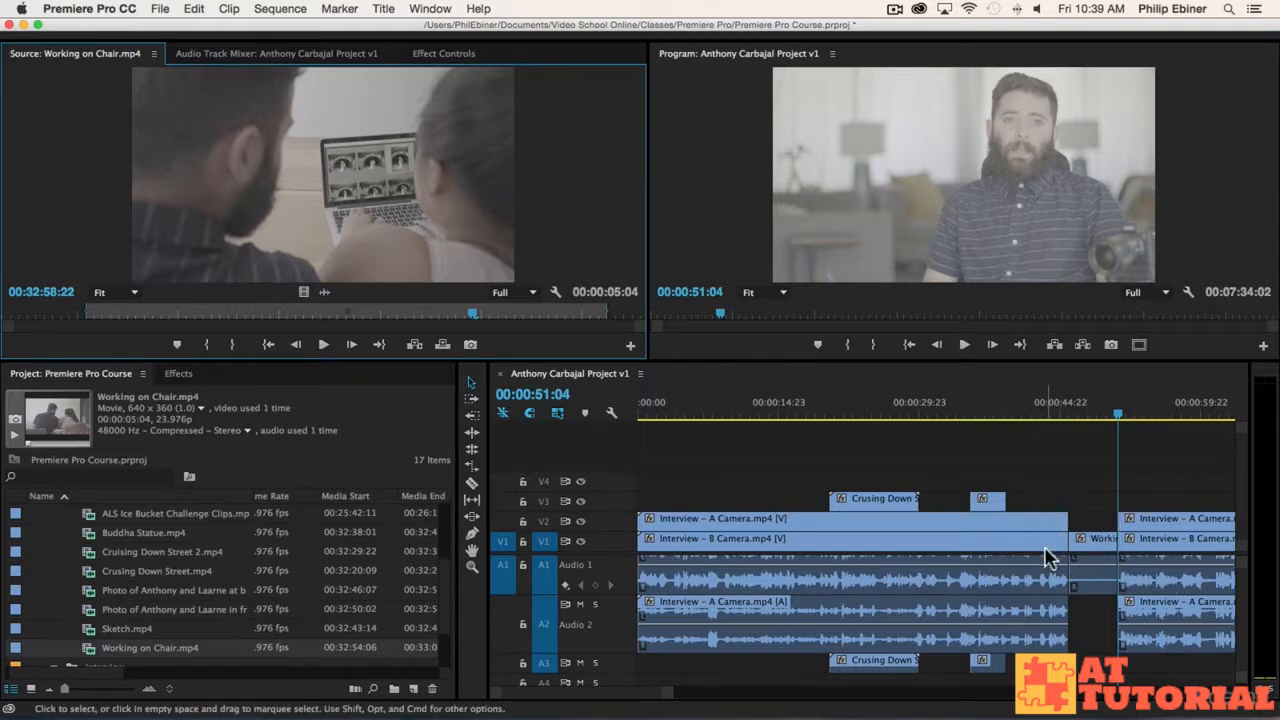
{"action": "key", "text": "cmd+s"}
{"action": "left_click", "coordinate": [1080, 538]}
{"action": "key", "text": "shift+Delete"}
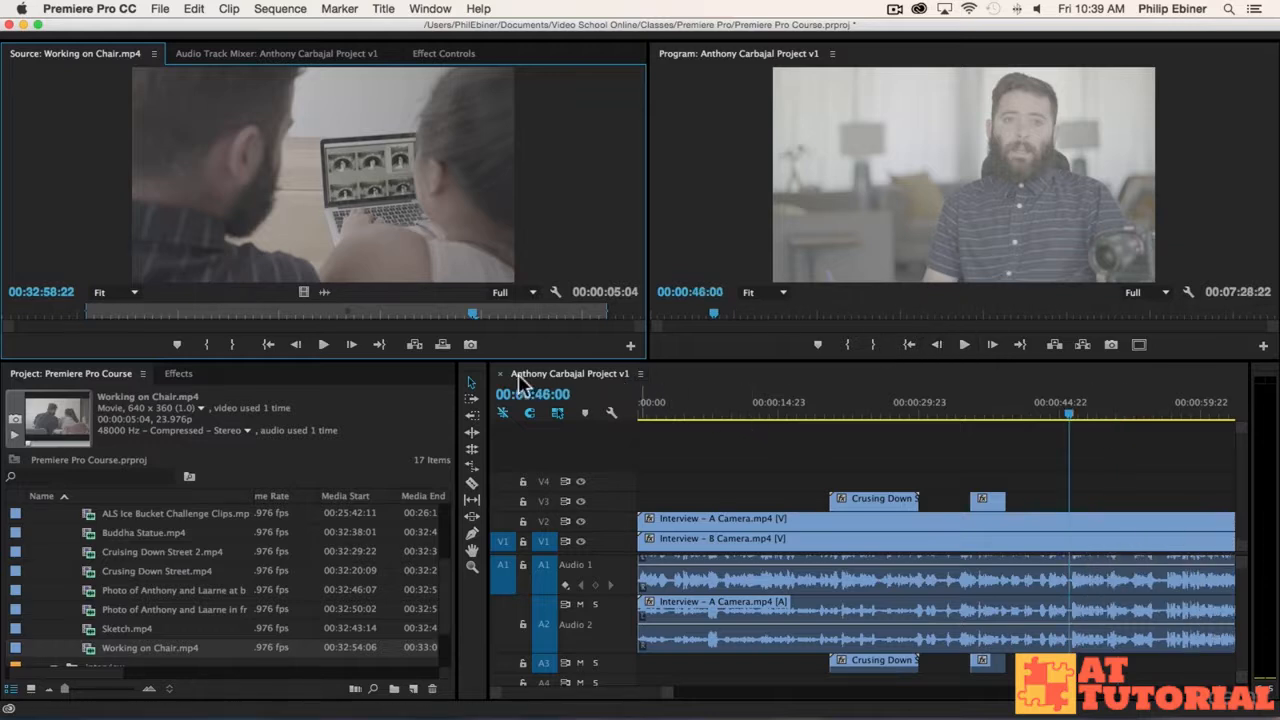
- Overwrite the B camera interview on V1 with the marked chair footage at 00:00:46:00, and preview the edit with track V2 hidden
{"action": "left_click", "coordinate": [443, 345]}
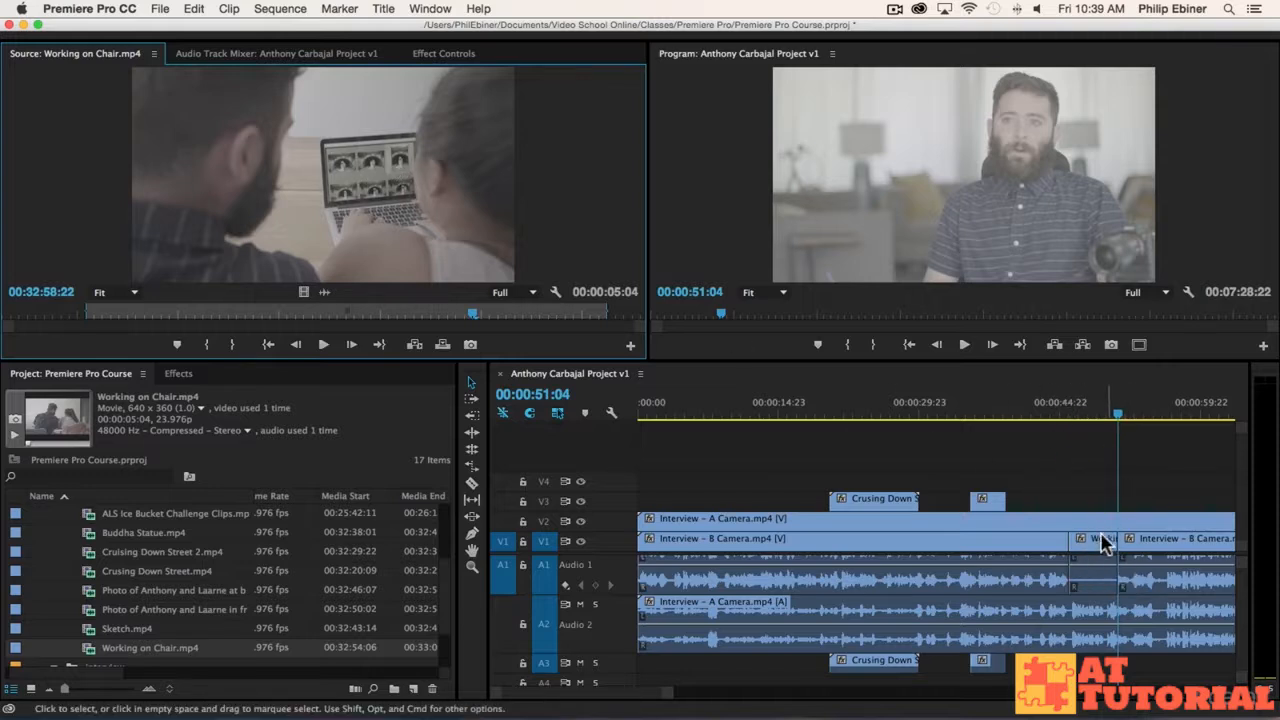
{"action": "left_click", "coordinate": [1094, 405]}
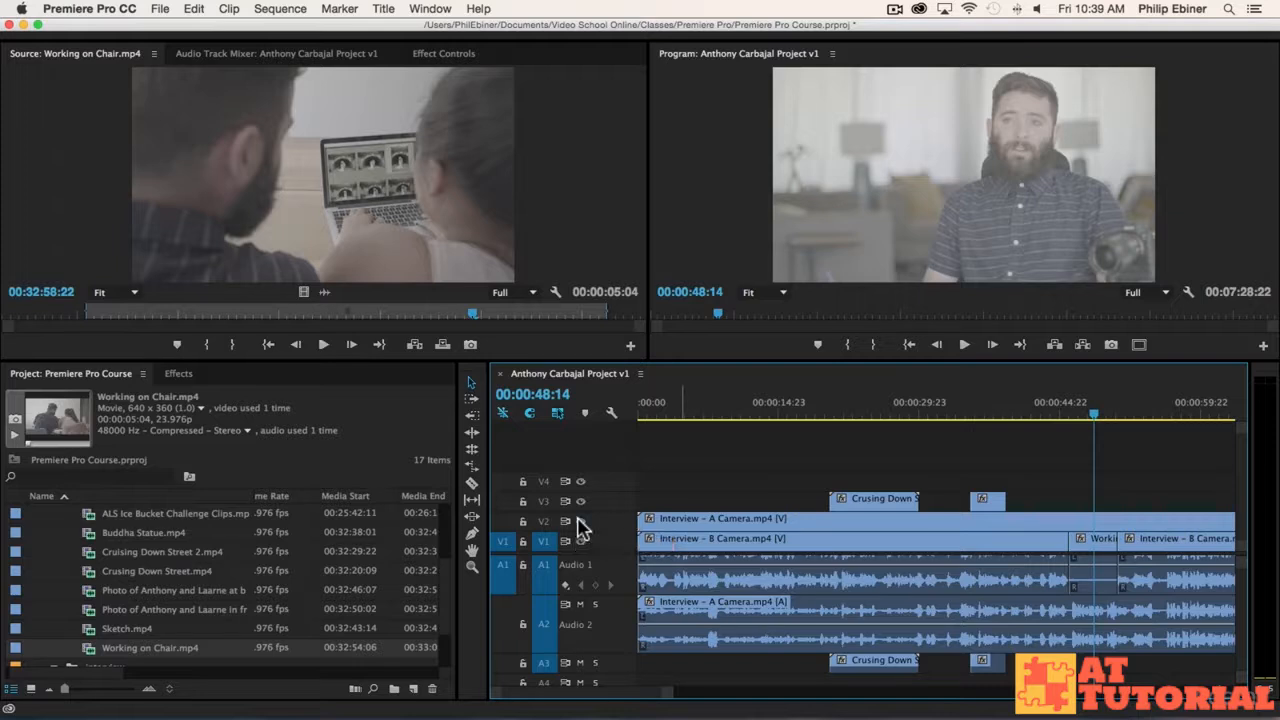
{"action": "left_click", "coordinate": [580, 521]}
{"action": "left_click_drag", "start_coordinate": [1094, 418], "coordinate": [1052, 419]}
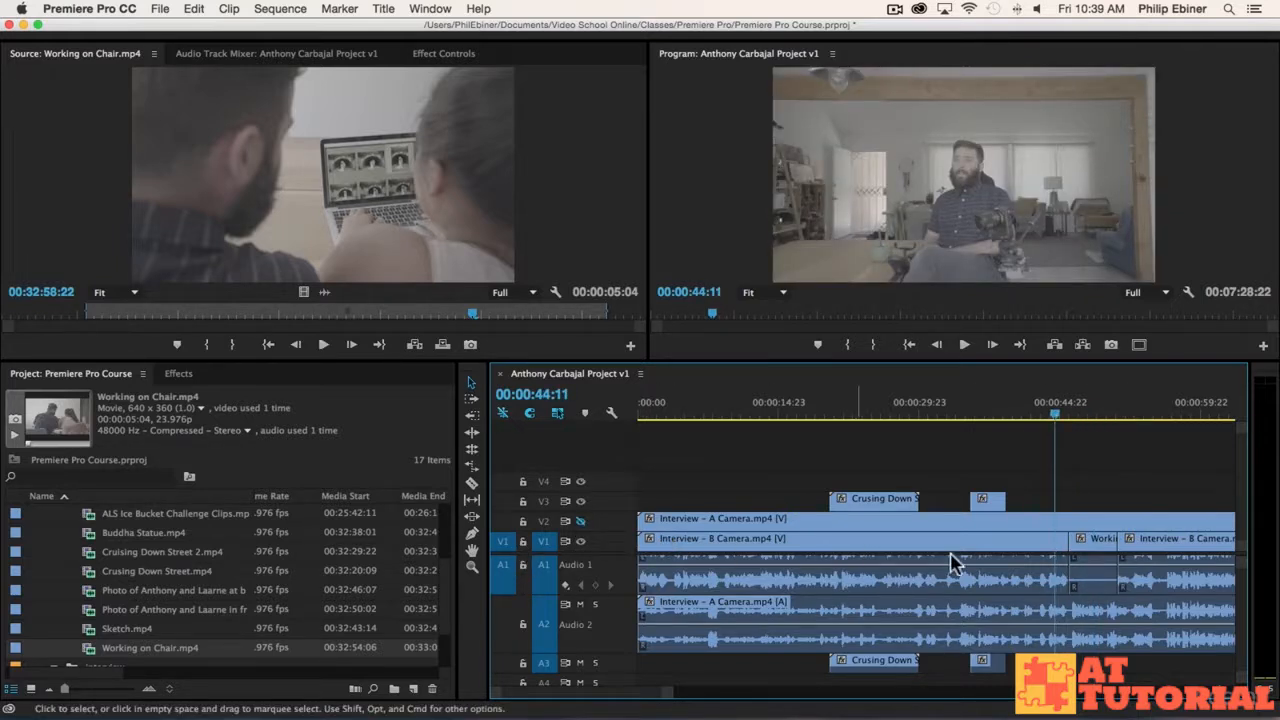
{"action": "key", "text": "space"}
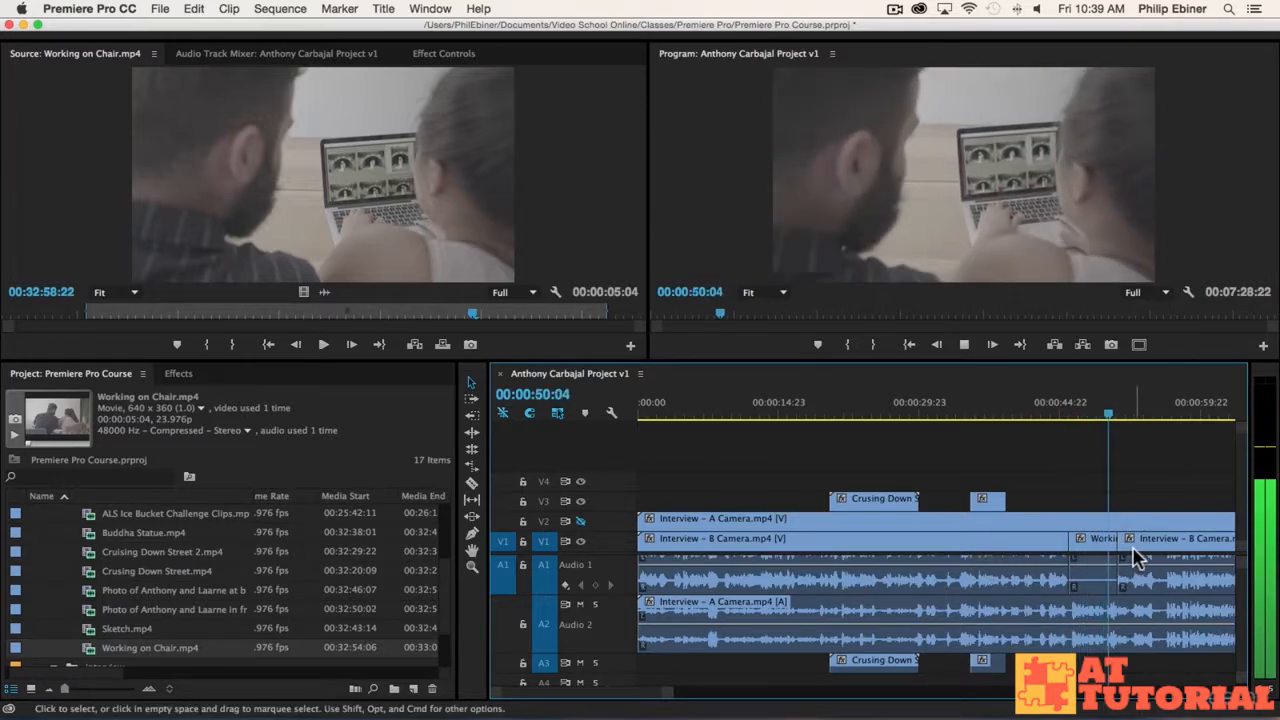
{"action": "key", "text": "space"}
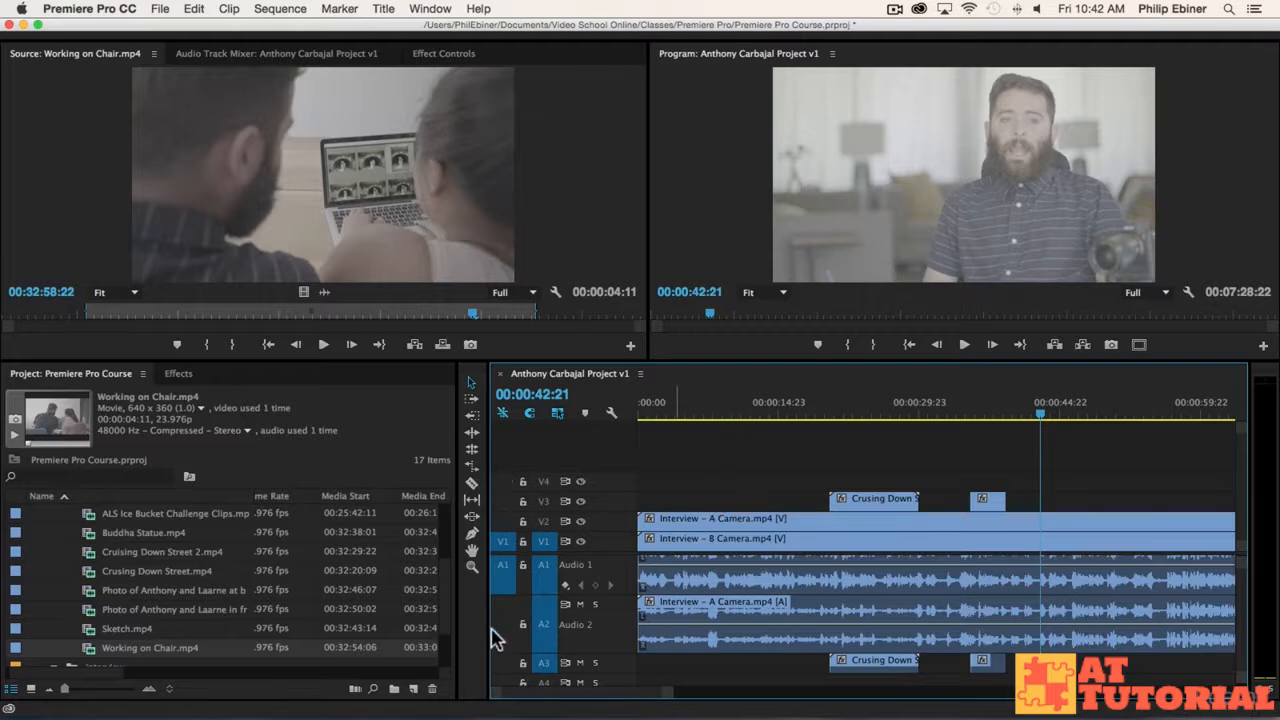
- Patch the source video to track V3, try overwriting the marked chair footage at 00:00:42:21, and undo the overwrite
{"action": "left_click", "coordinate": [502, 541]}
{"action": "left_click", "coordinate": [505, 501]}
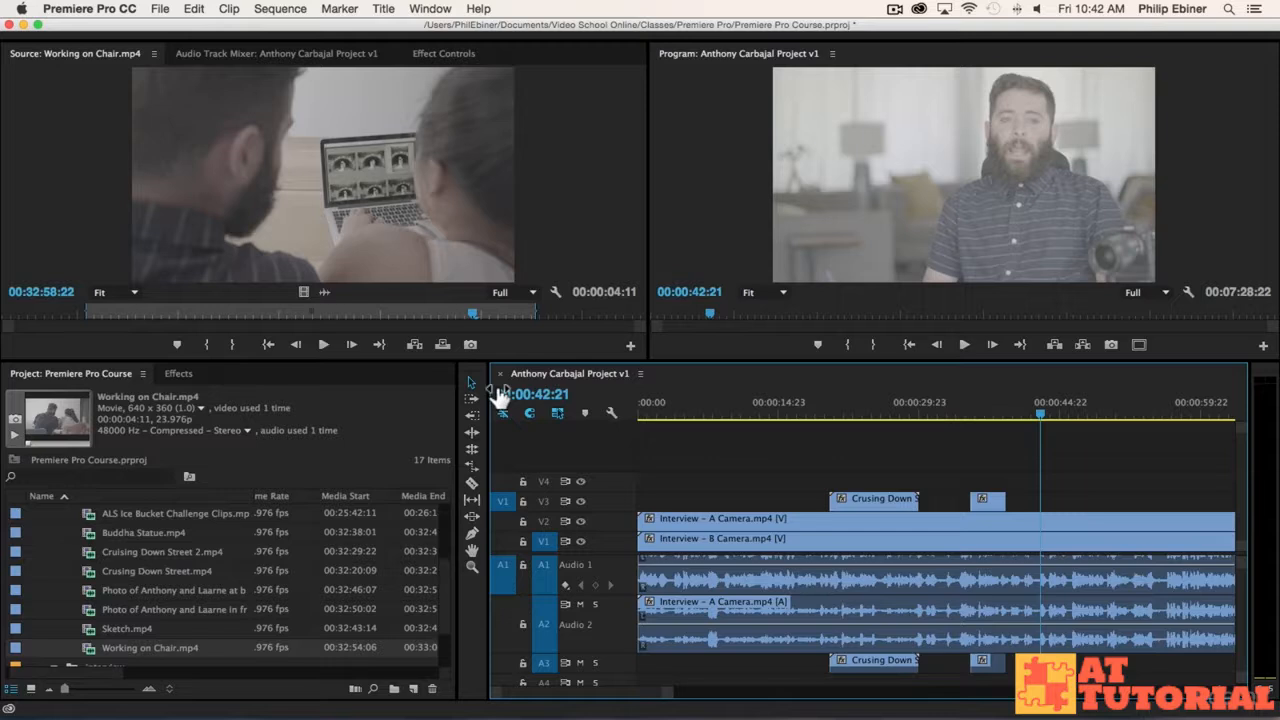
{"action": "left_click", "coordinate": [442, 344]}
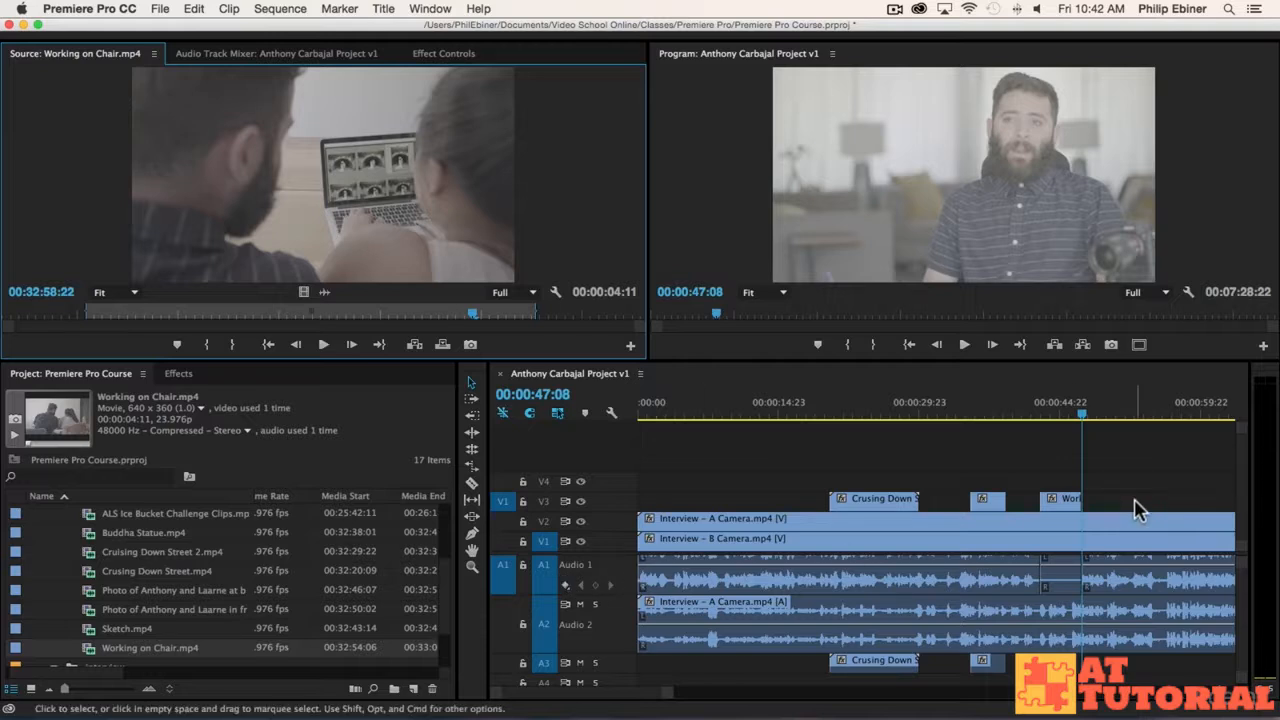
{"action": "key", "text": "super+z"}
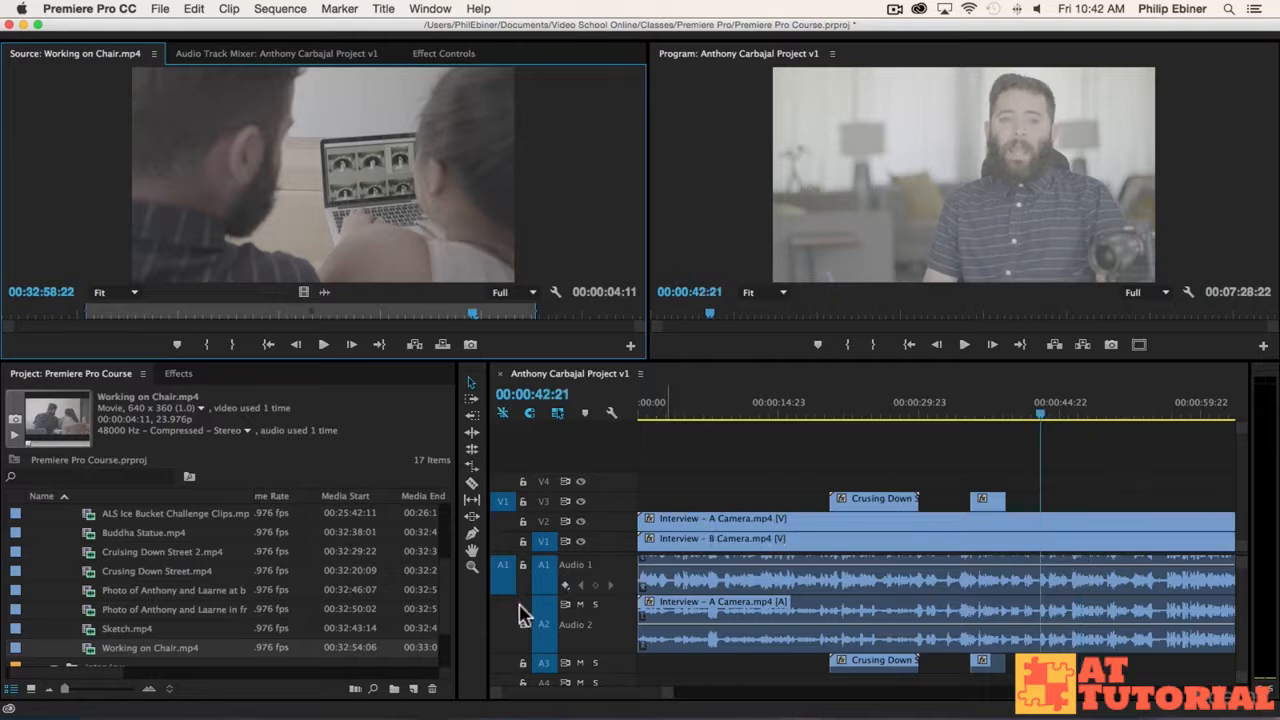
- Patch the source audio to track A3, try overwriting and then inserting the marked chair footage from 00:00:42:21, and undo both edits
{"action": "left_click", "coordinate": [504, 664]}
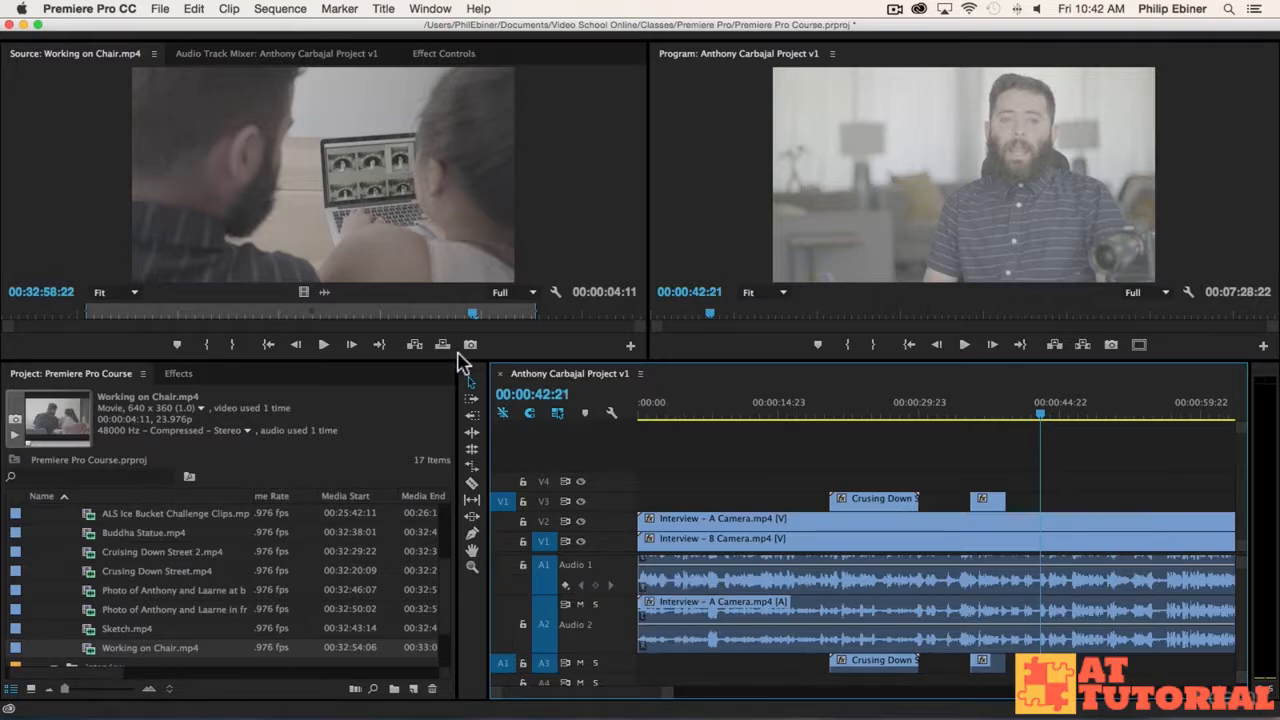
{"action": "left_click", "coordinate": [442, 344]}
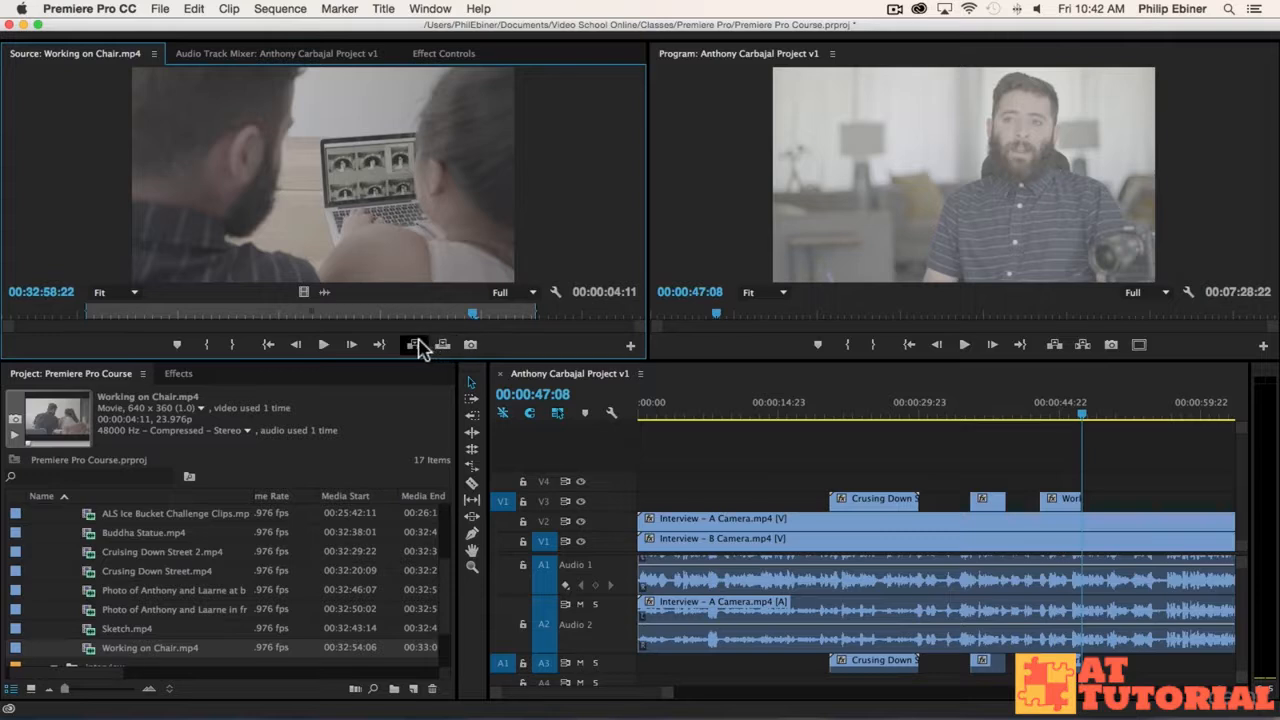
{"action": "left_click", "coordinate": [416, 344]}
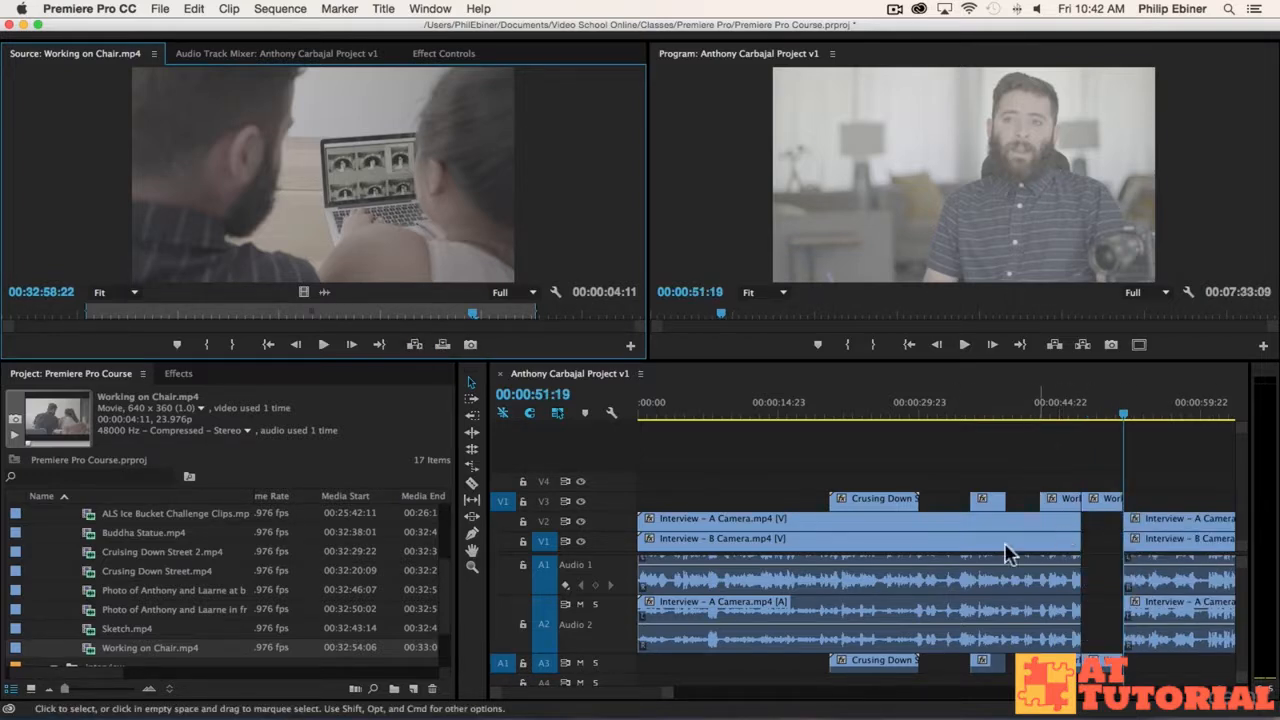
{"action": "left_click_drag", "start_coordinate": [1036, 472], "coordinate": [1120, 508]}
{"action": "key", "text": "super+z"}
{"action": "key", "text": "super+z"}
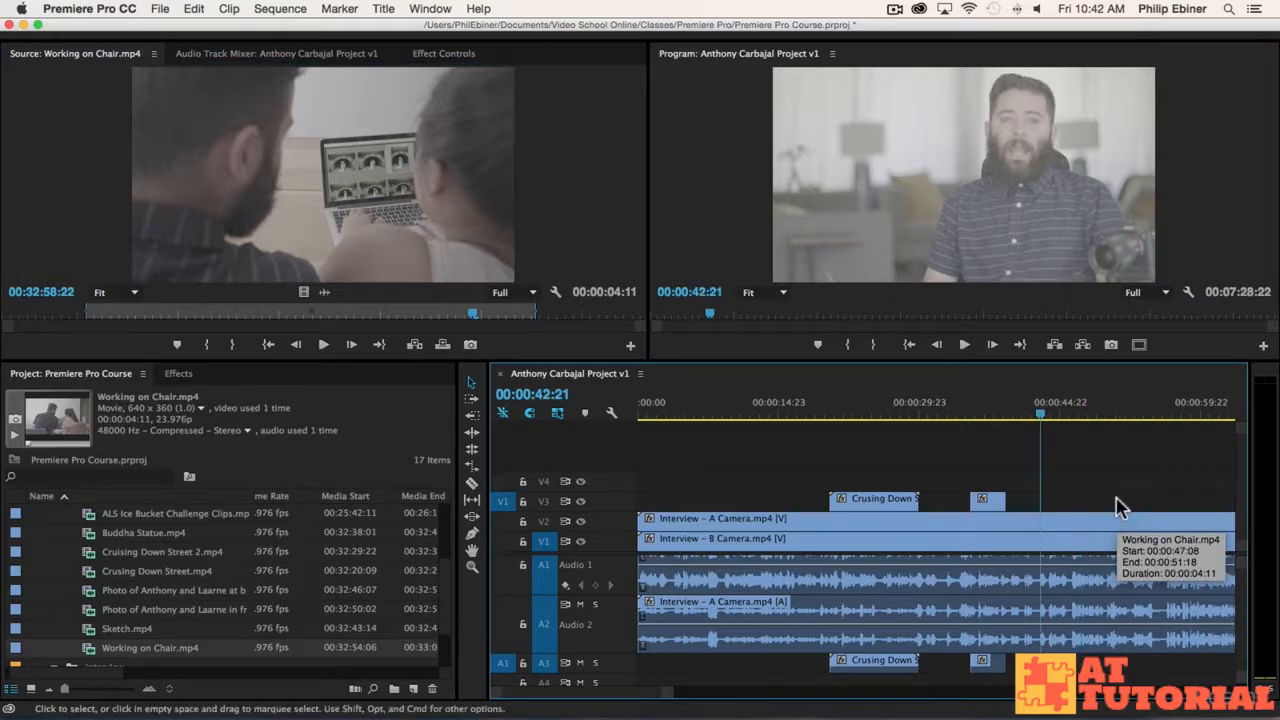
{"action": "scroll", "coordinate": [1146, 500], "scroll_direction": "down", "scroll_amount": 3}
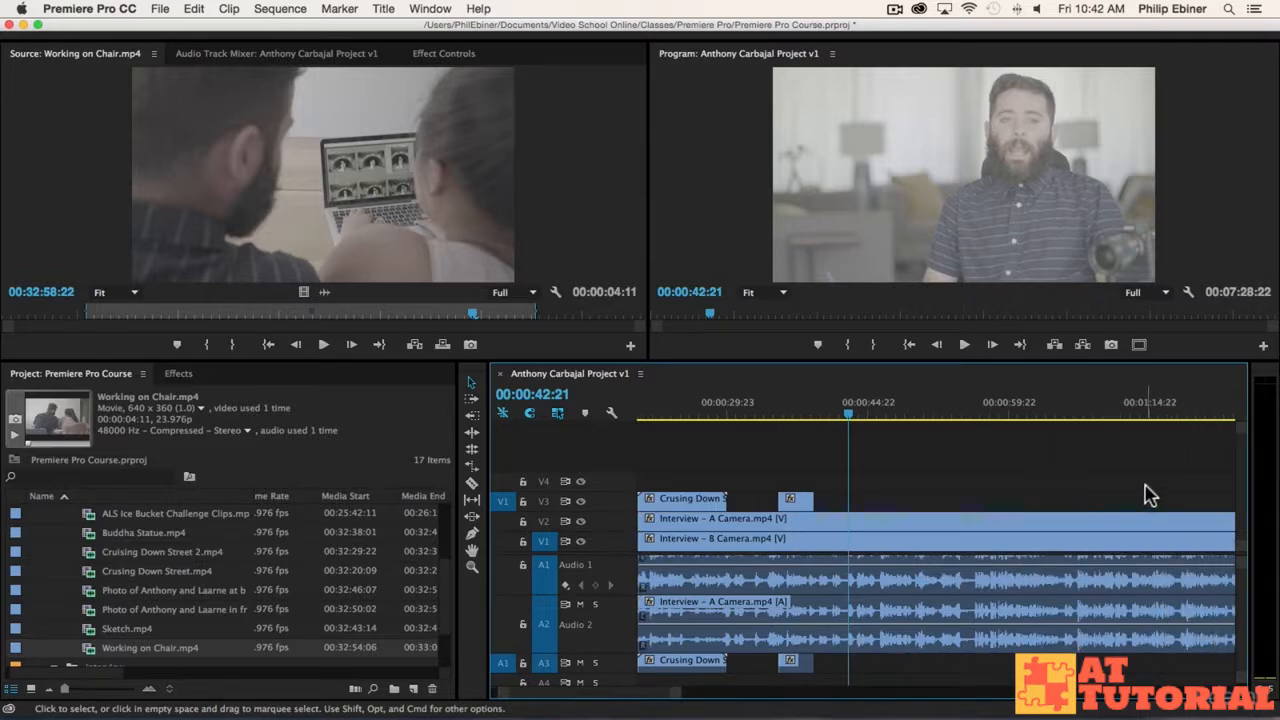
- Reduce the audio track heights and add Goodbye Summer.wav from the Music bin to track A4 beneath the interviews
{"action": "scroll", "coordinate": [100, 555], "scroll_direction": "up", "scroll_amount": 3}
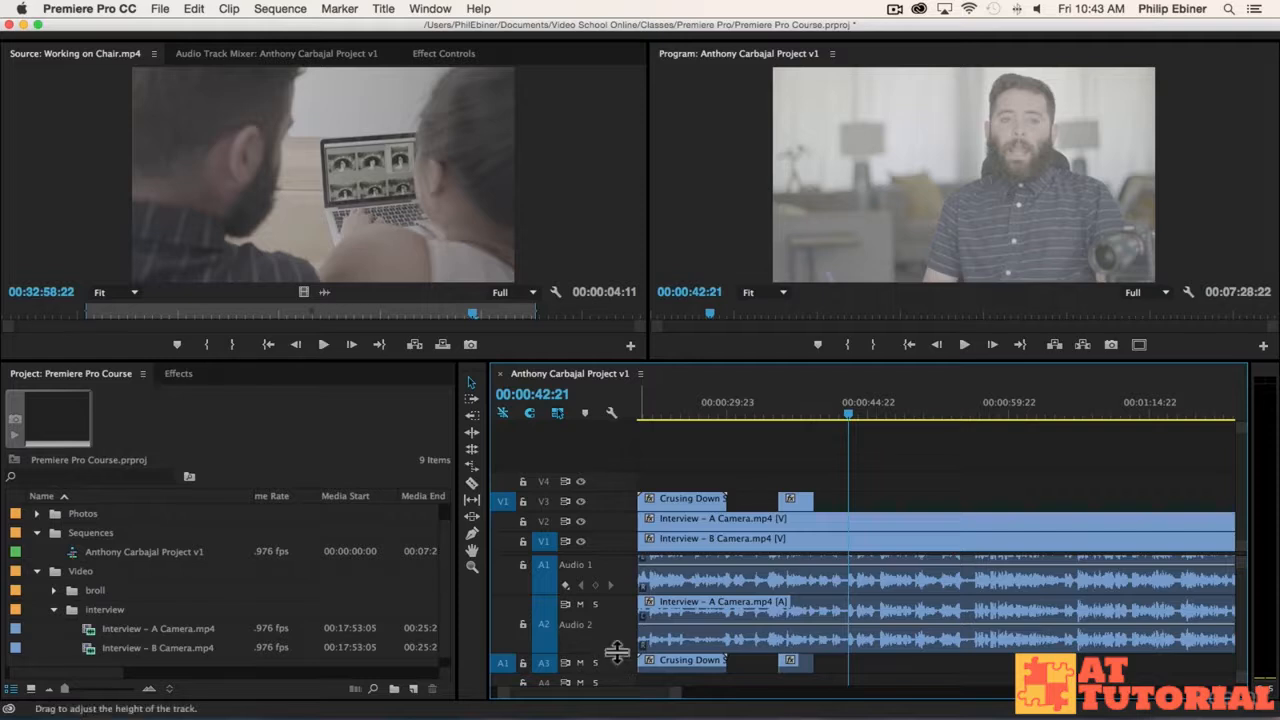
{"action": "left_click_drag", "start_coordinate": [614, 651], "coordinate": [618, 502]}
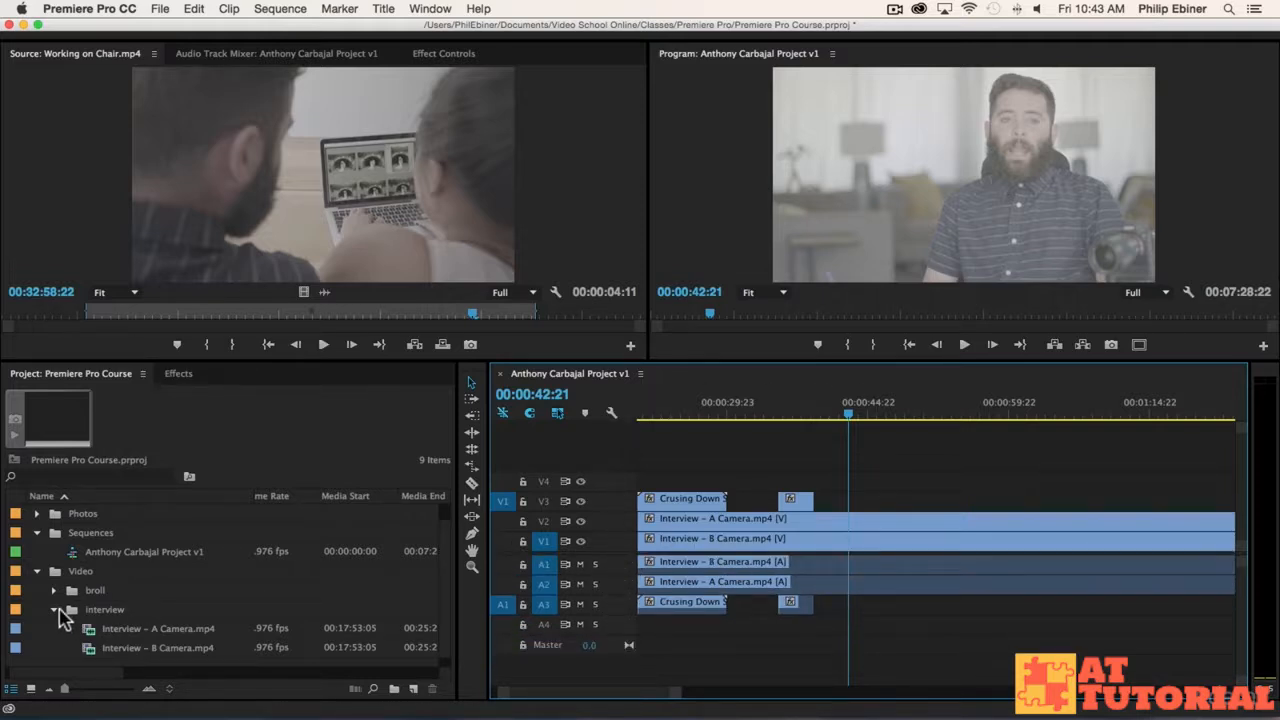
{"action": "left_click", "coordinate": [55, 610]}
{"action": "left_click", "coordinate": [38, 514]}
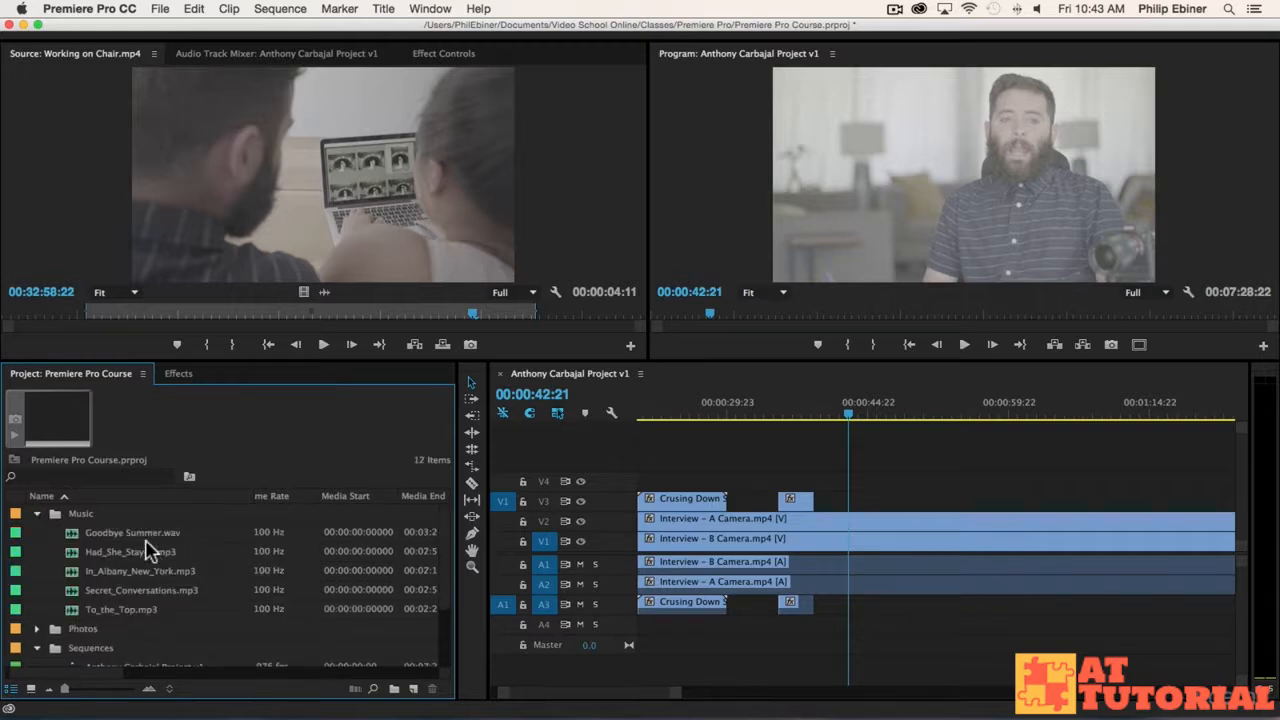
{"action": "left_click_drag", "start_coordinate": [148, 545], "coordinate": [712, 630]}
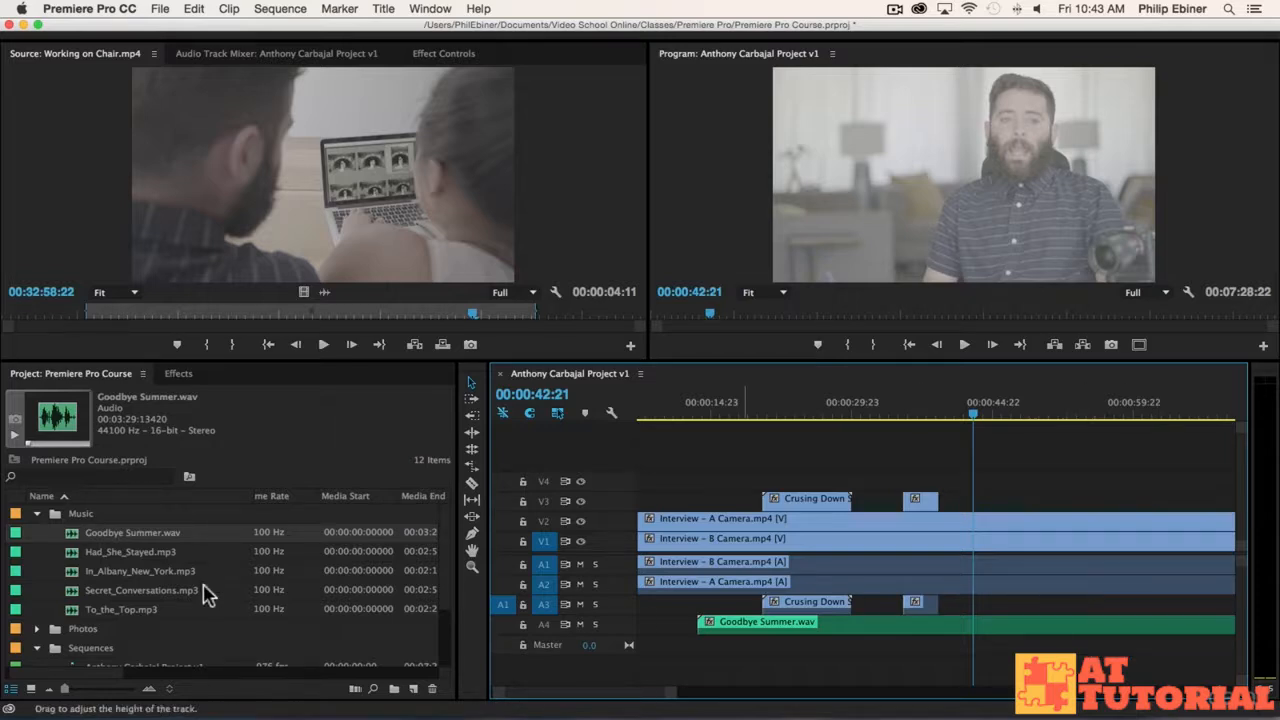
- Open Goodbye Summer.wav in the Source monitor and mark In at 00;02;16;24 and Out at 00;03;00;11
{"action": "double_click", "coordinate": [77, 536]}
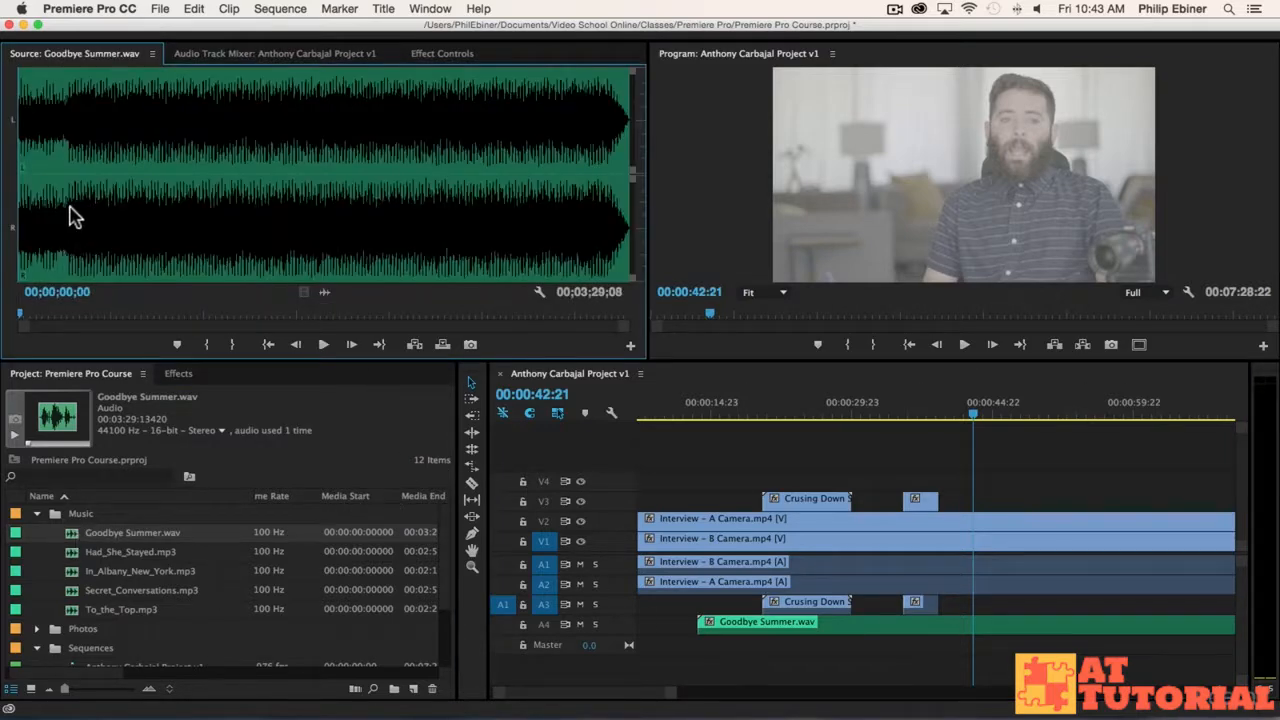
{"action": "left_click", "coordinate": [417, 177]}
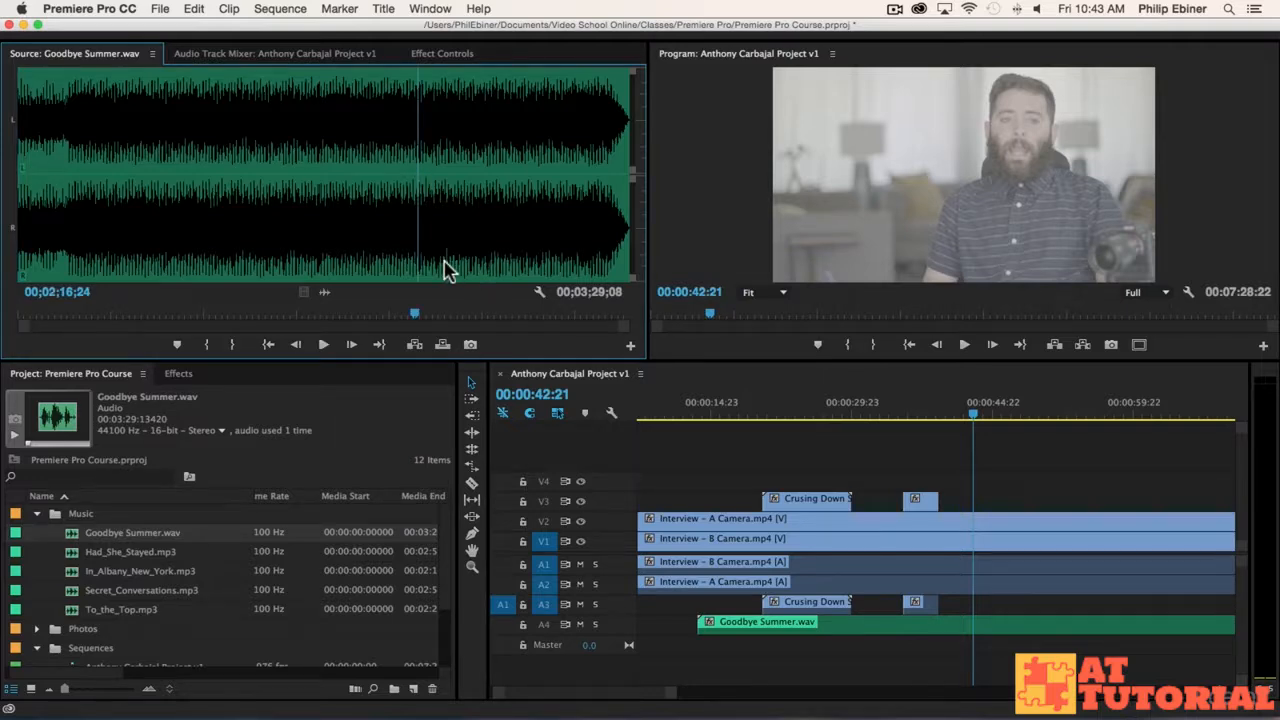
{"action": "key", "text": "i"}
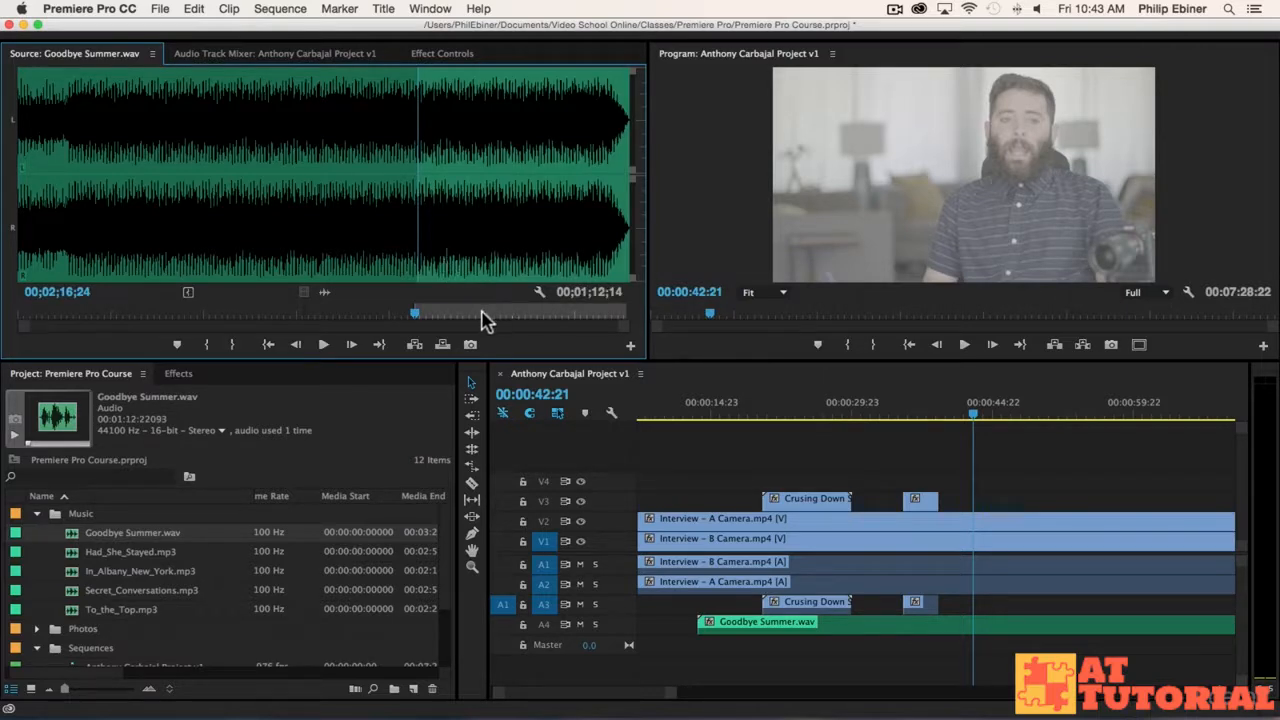
{"action": "left_click", "coordinate": [545, 315]}
{"action": "key", "text": "o"}
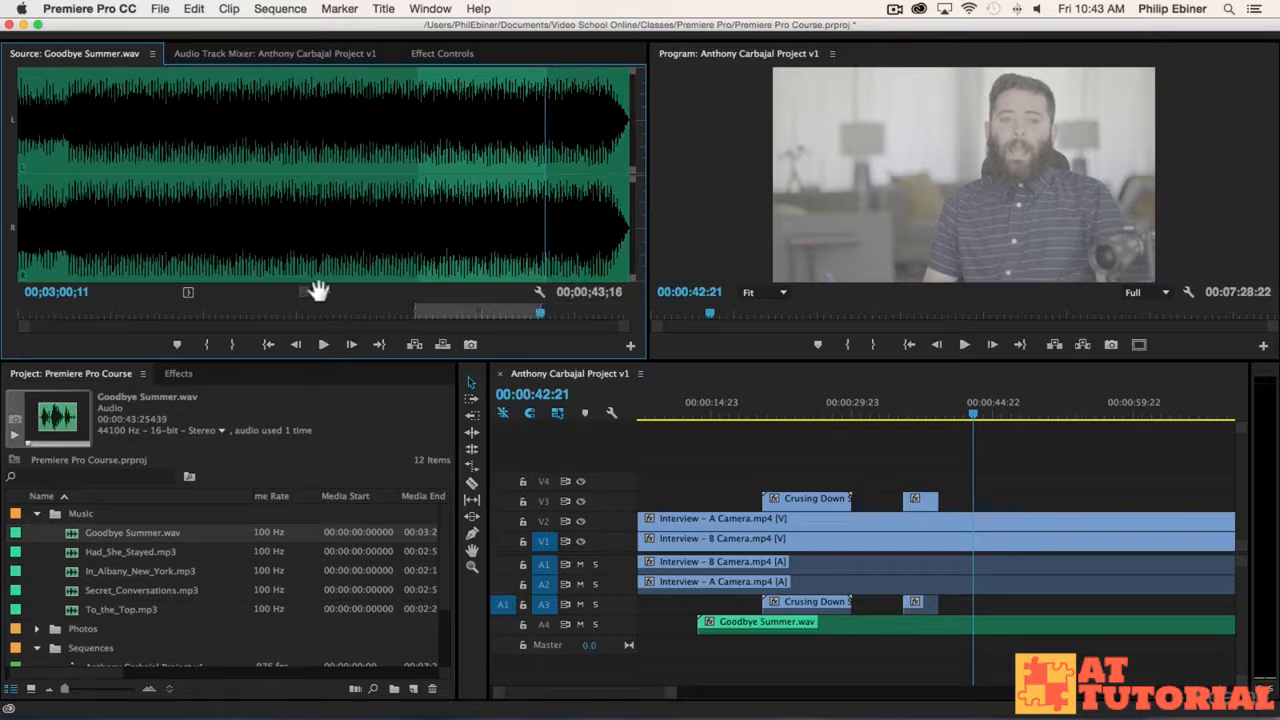
- Try overwriting and then inserting the marked music section on track A3 from 00:00:42:21, and undo both edits
{"action": "left_click_drag", "start_coordinate": [372, 283], "coordinate": [894, 646]}
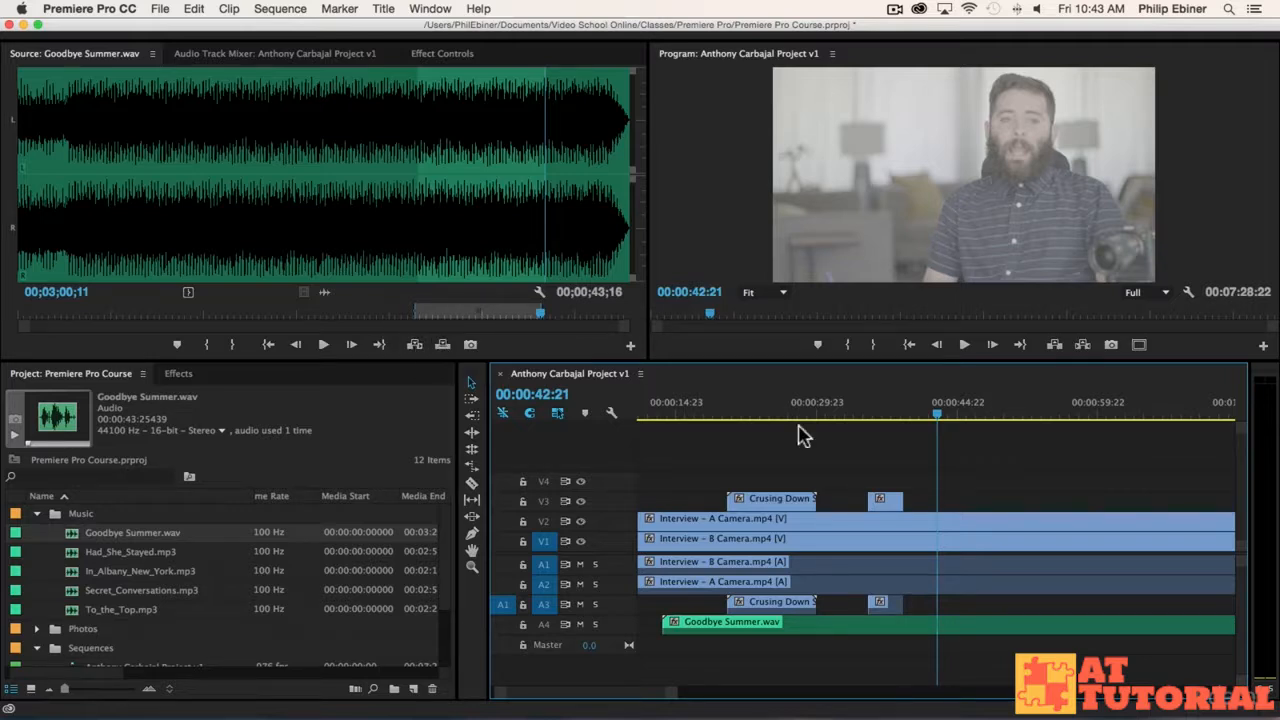
{"action": "key", "text": "minus"}
{"action": "key", "text": "minus"}
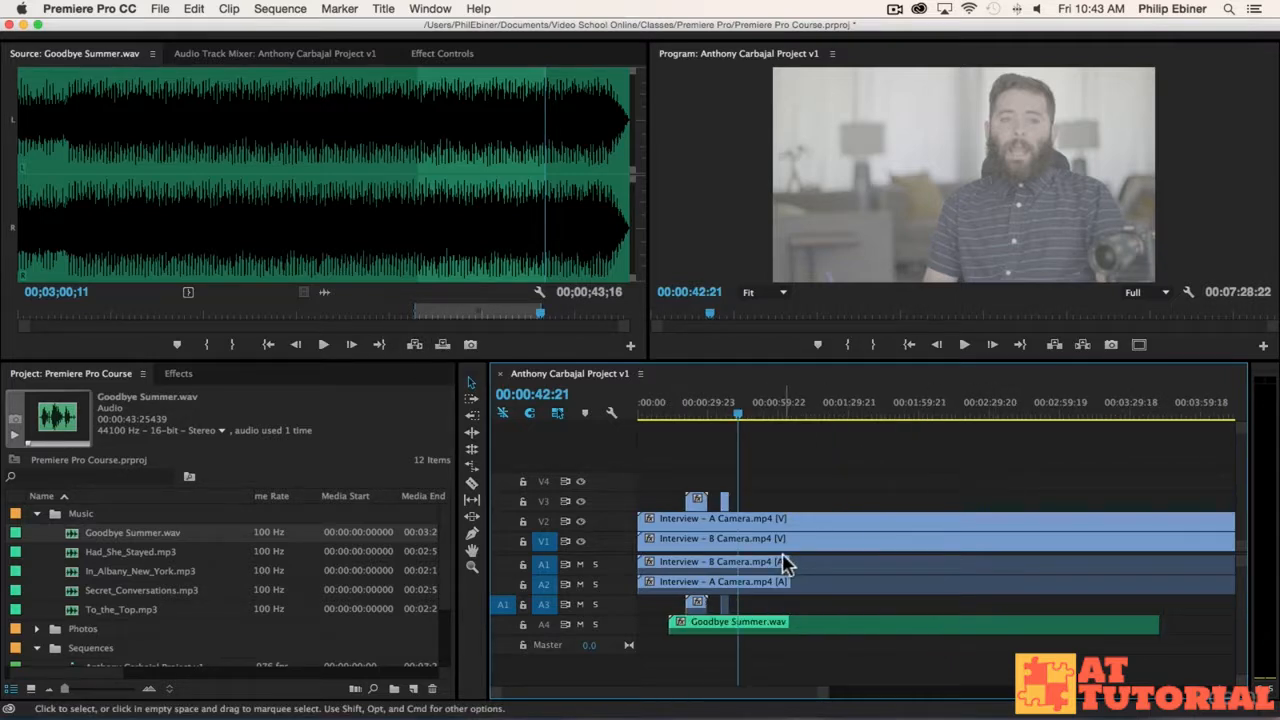
{"action": "left_click", "coordinate": [503, 605]}
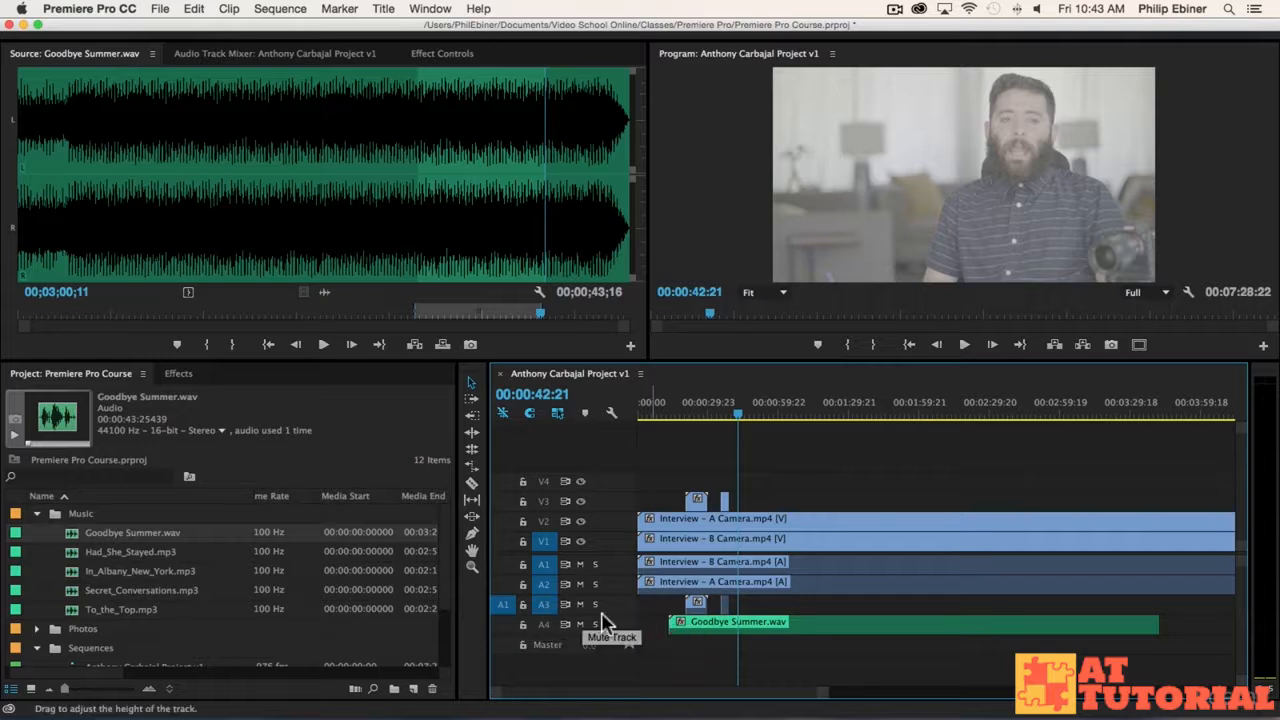
{"action": "left_click", "coordinate": [442, 344]}
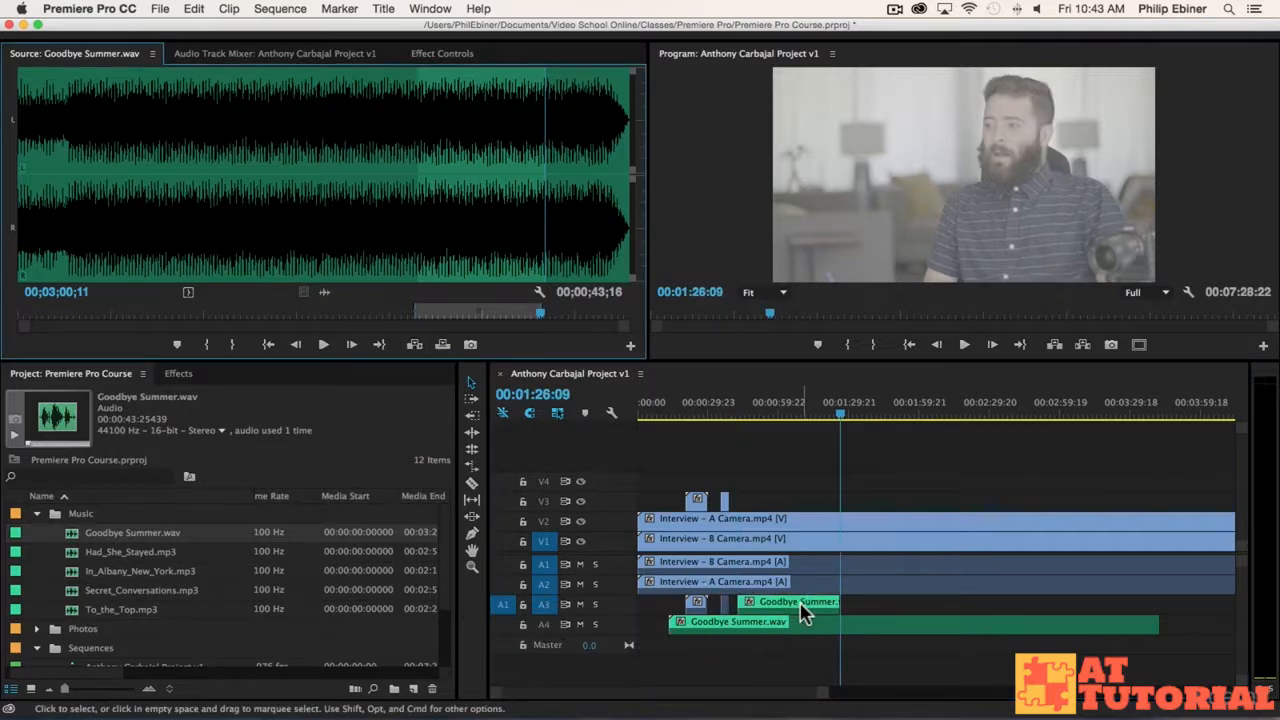
{"action": "left_click", "coordinate": [416, 345]}
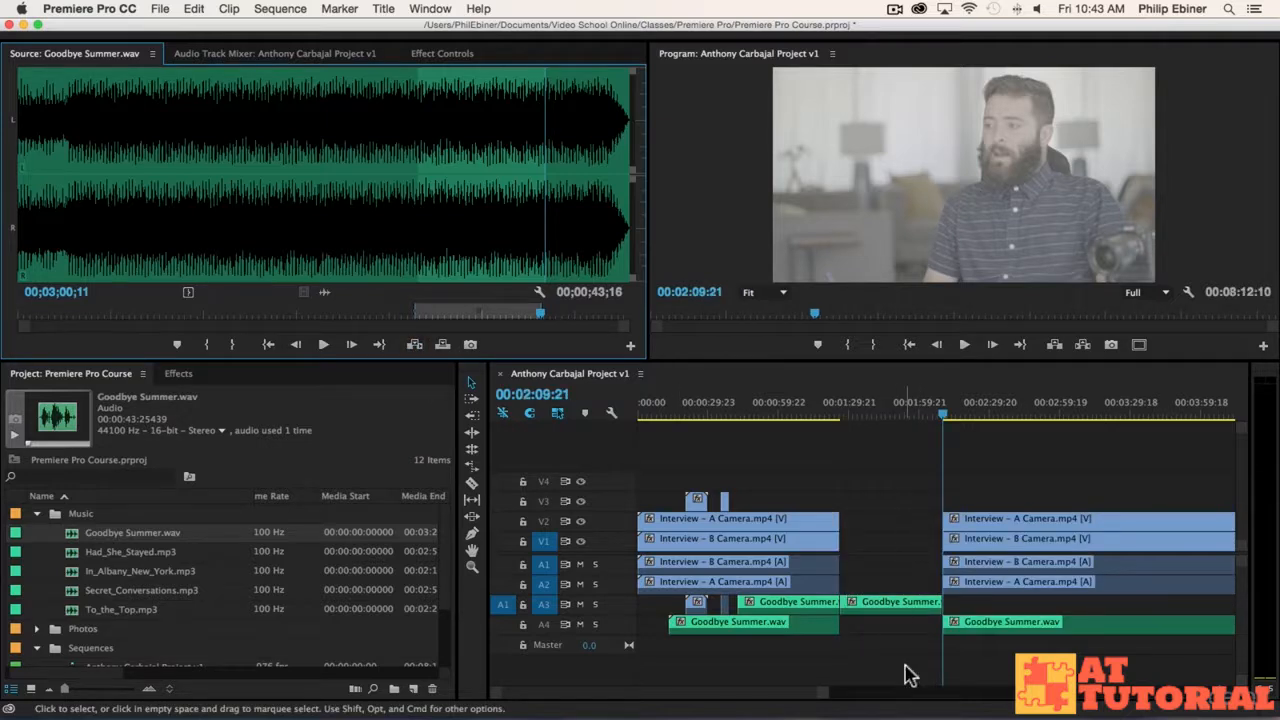
{"action": "key", "text": "super+z"}
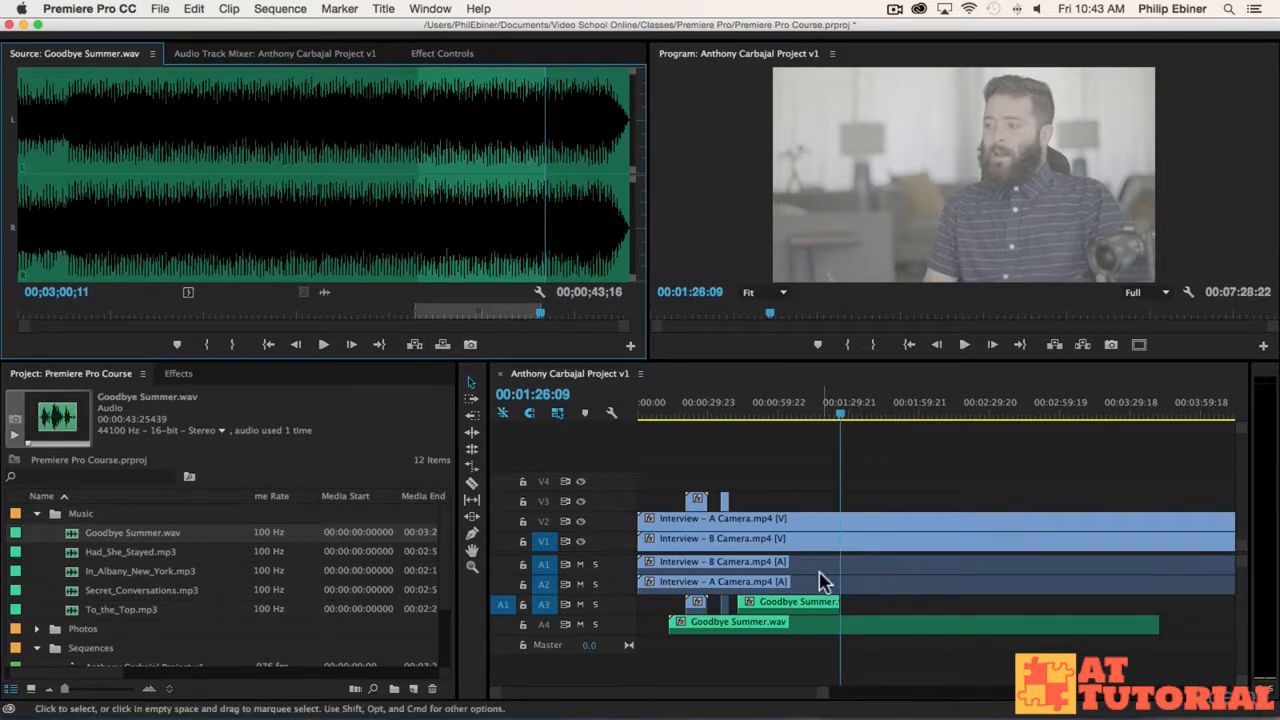
{"action": "key", "text": "super+z"}
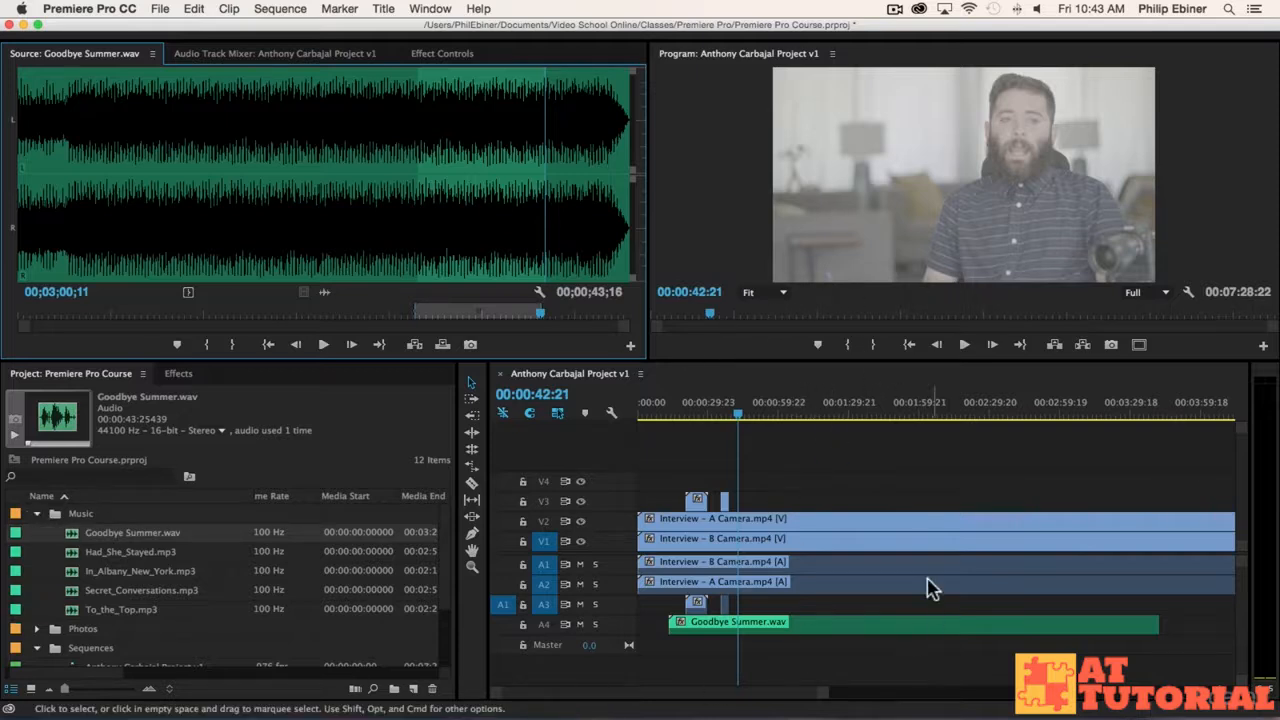
{"action": "left_click_drag", "start_coordinate": [677, 480], "coordinate": [798, 504]}
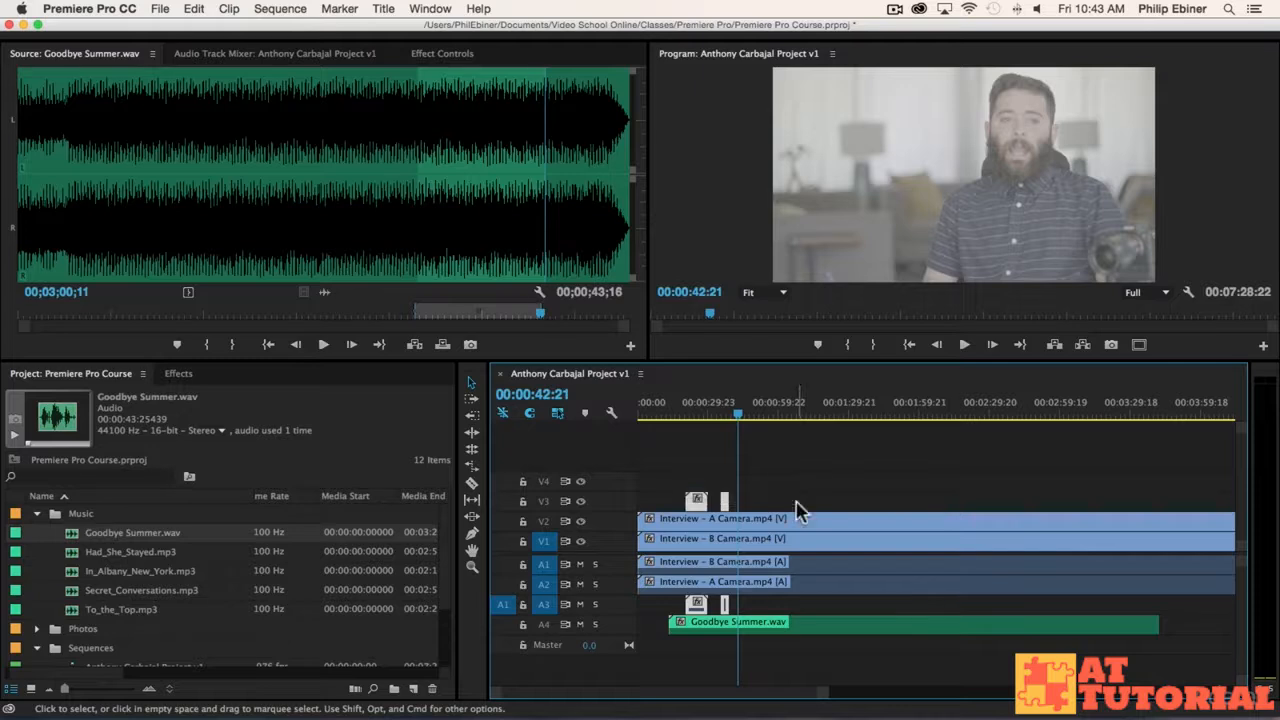
{"action": "left_click", "coordinate": [767, 490]}
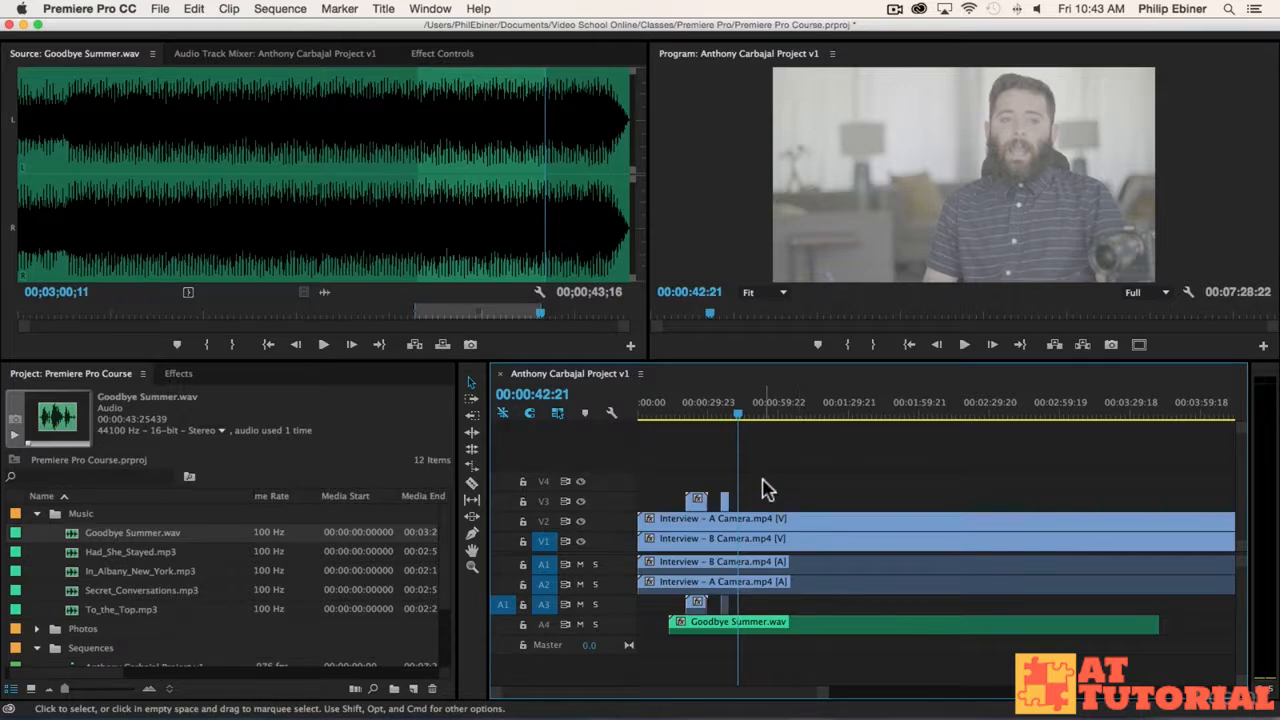